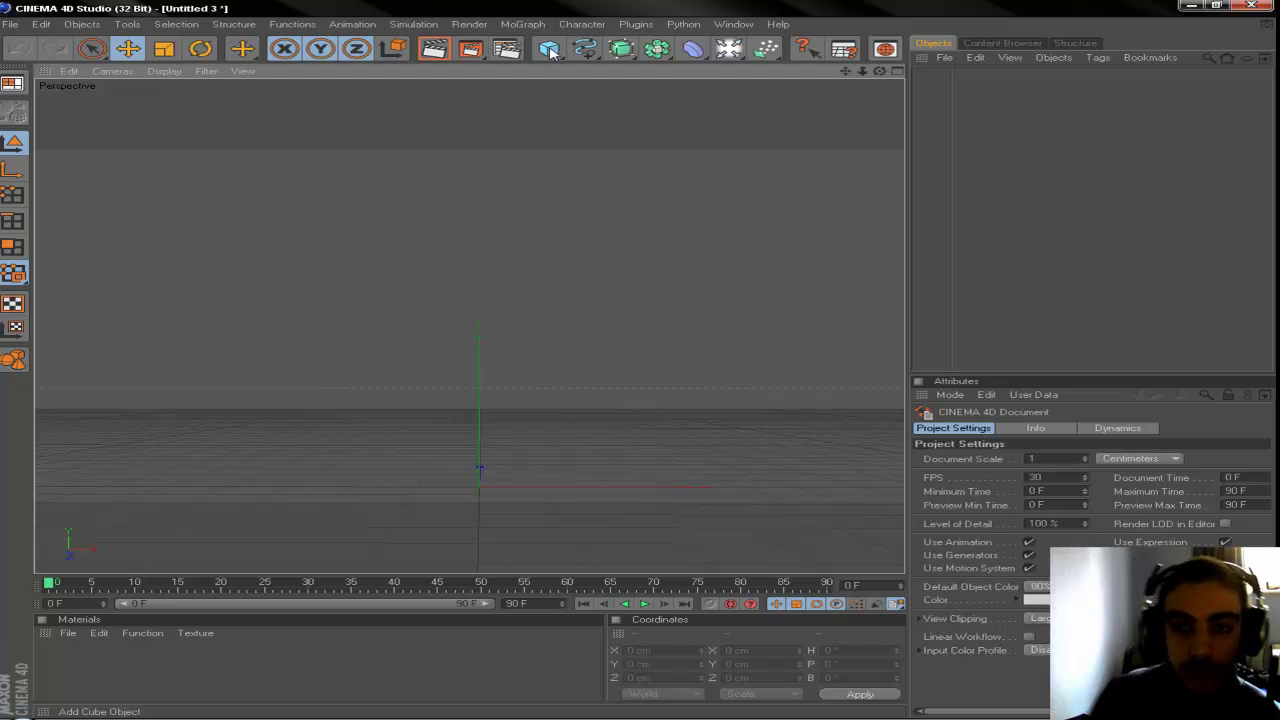
- Add a Figure primitive and raise it to about 336 cm on Y so its feet rest on the ground grid
left_click(551, 52)
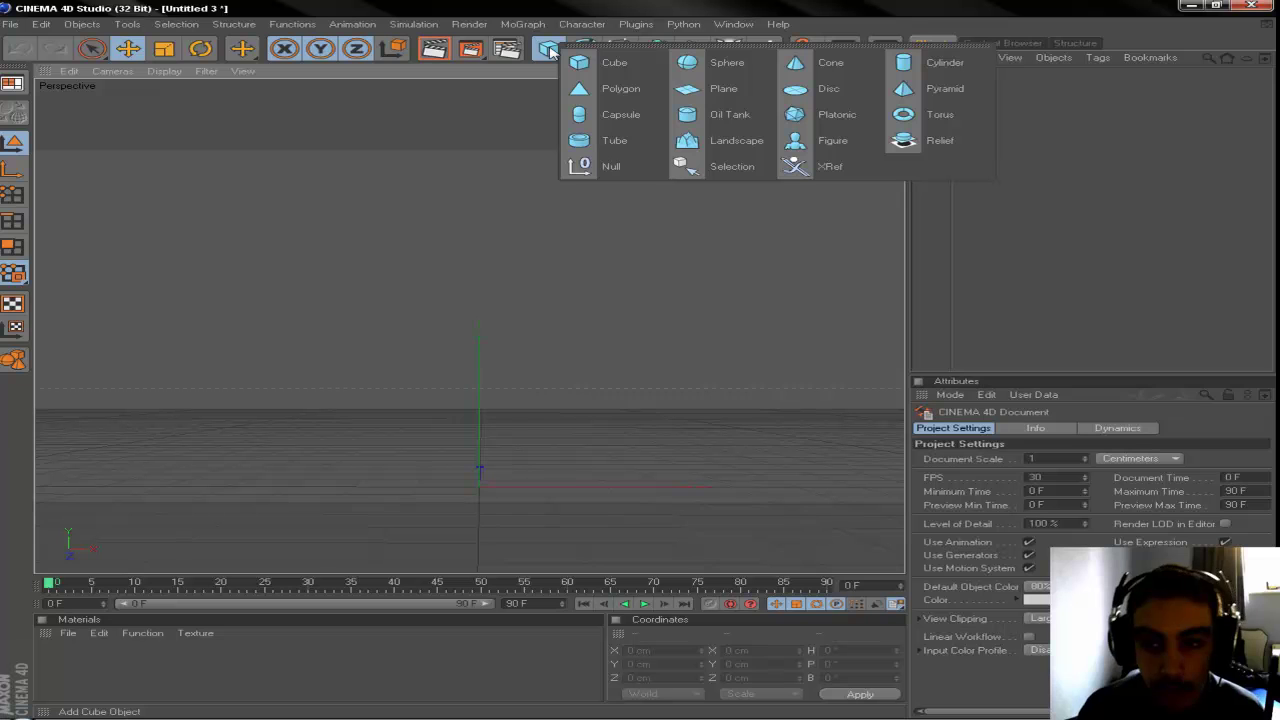
left_click(824, 140)
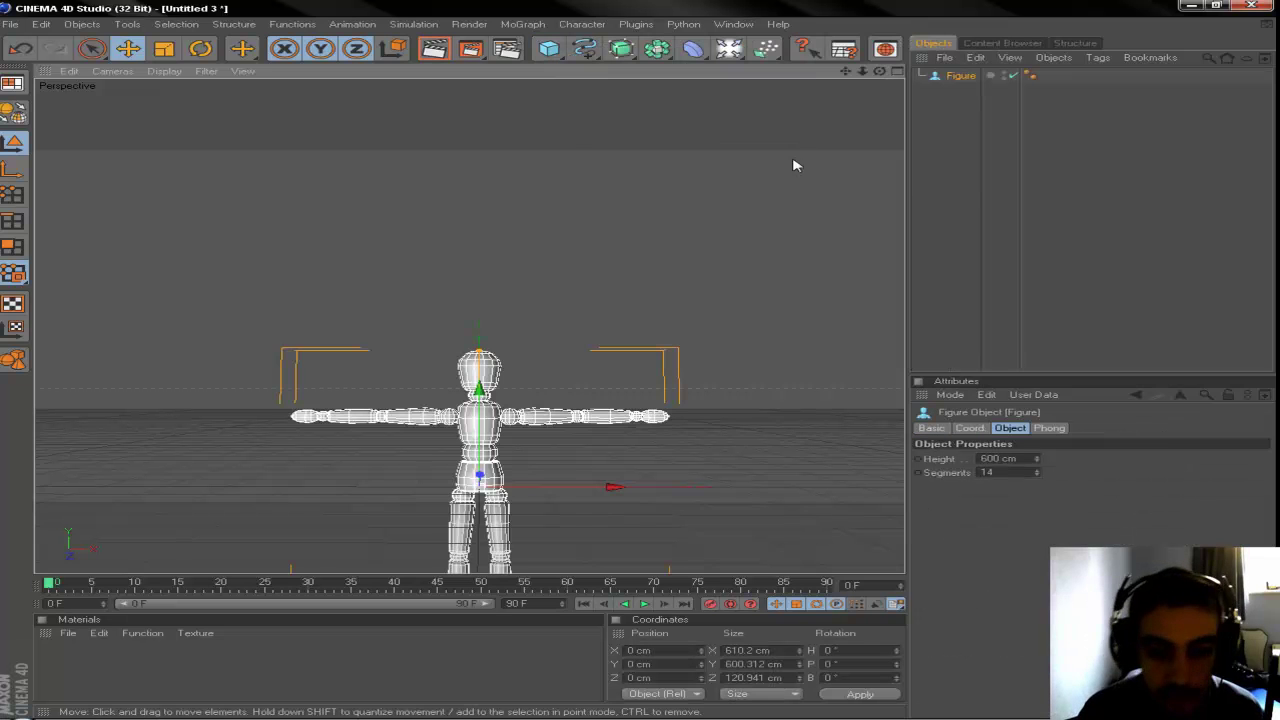
left_click_drag(481, 388, 481, 239)
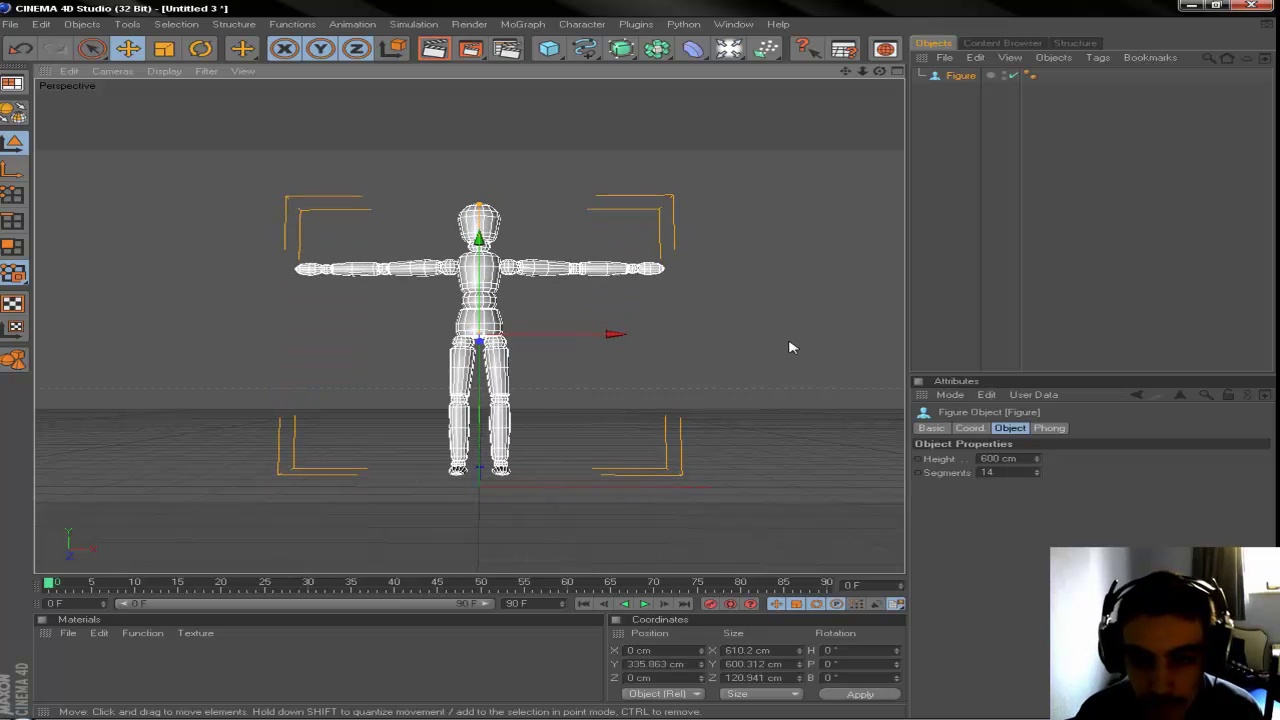
scroll(791, 346, "up", 3)
left_click_drag(880, 71, 788, 80)
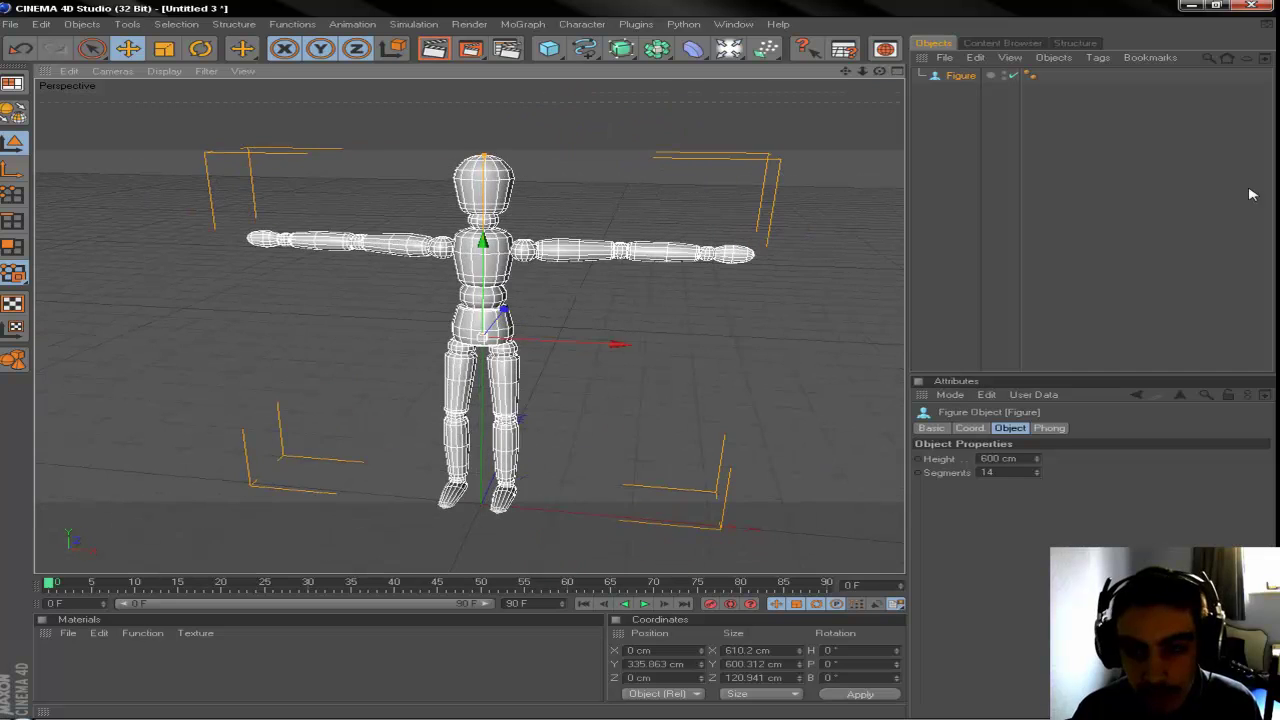
left_click(776, 194)
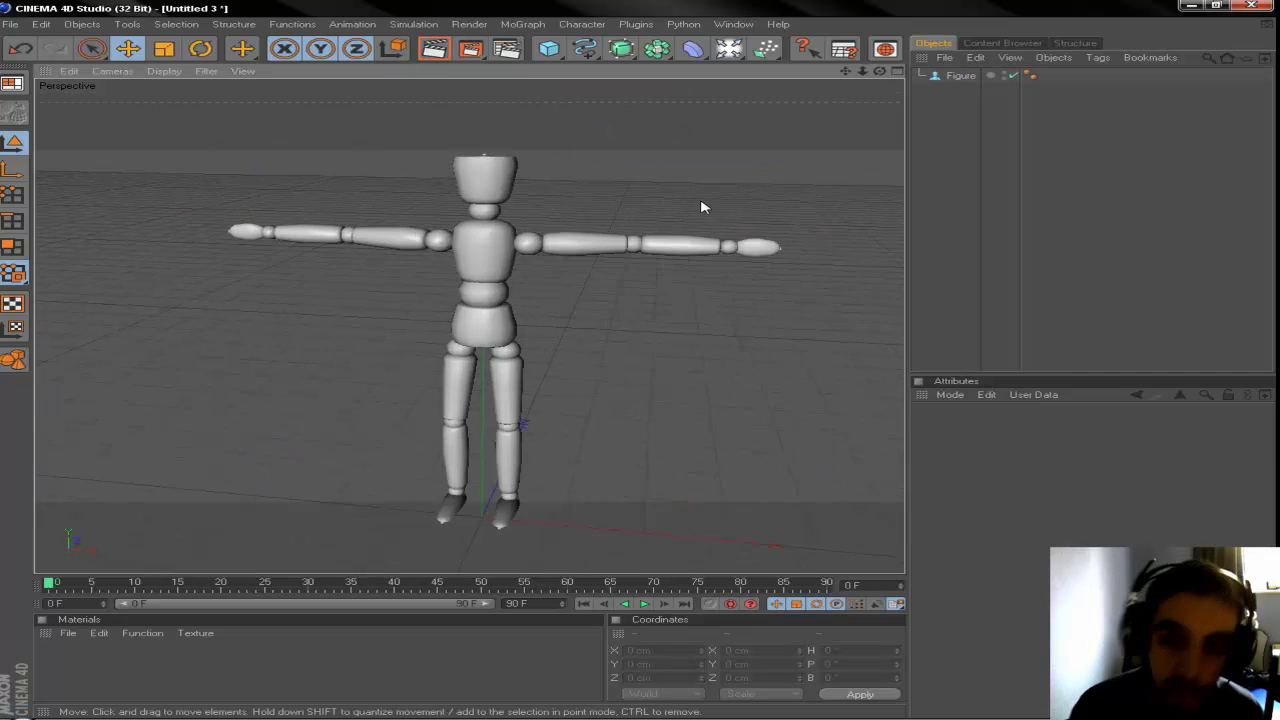
- Set the figure's segments to 16
scroll(704, 207, "up", 3)
left_click_drag(846, 72, 848, 211)
scroll(756, 216, "up", 4)
left_click(960, 76)
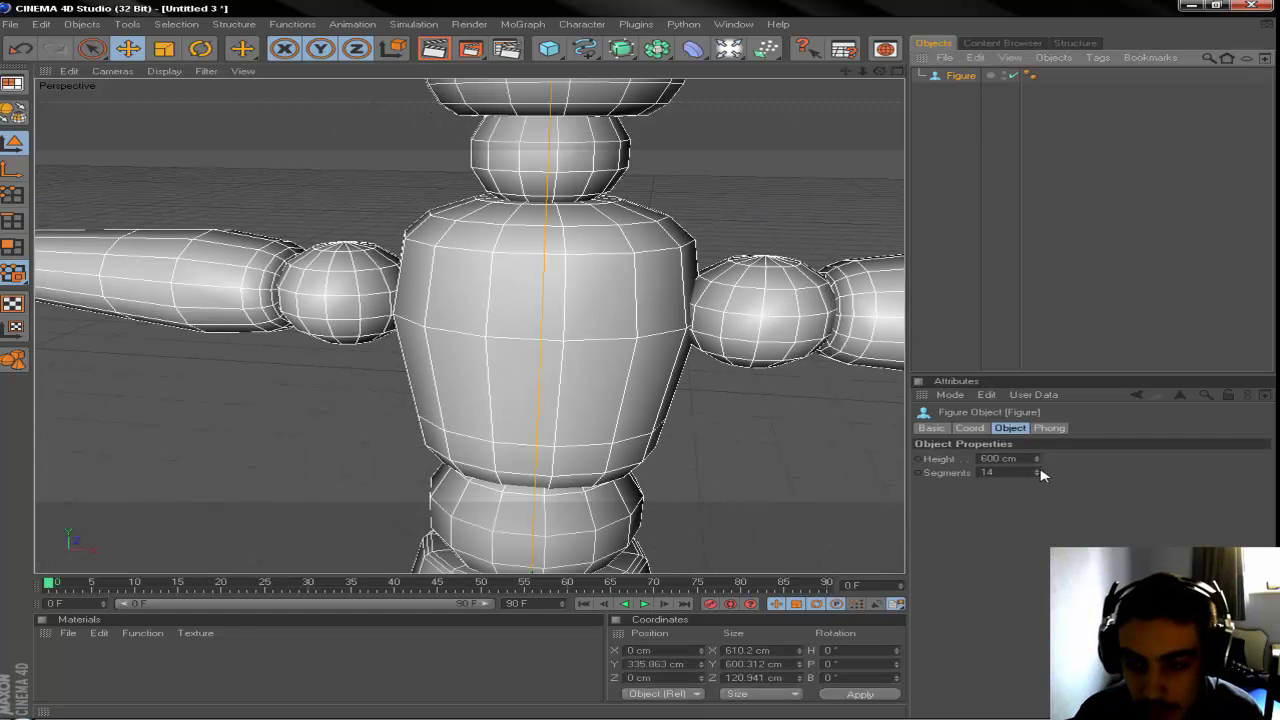
left_click(1038, 472)
left_click(1038, 472)
left_click(1020, 310)
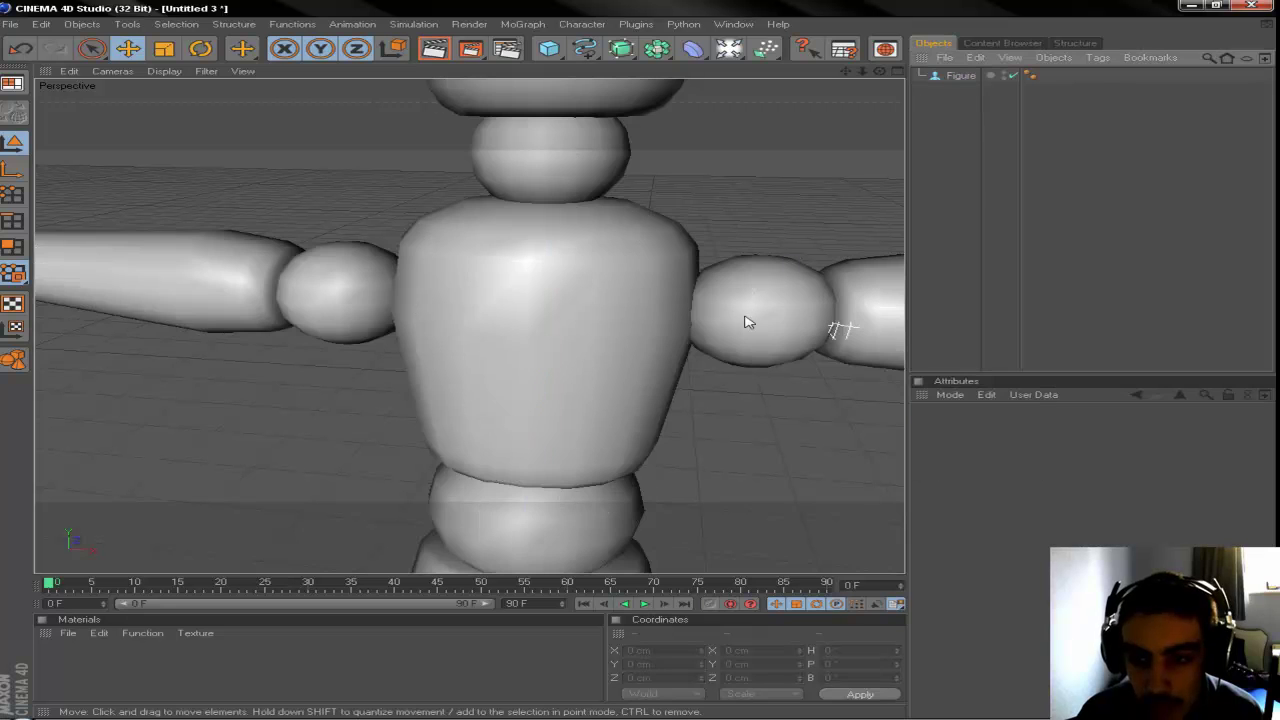
- Examine the figure's arm, hand, hip, knee and ankle joints up close, ending on a front view of the body
left_click_drag(847, 72, 745, 114)
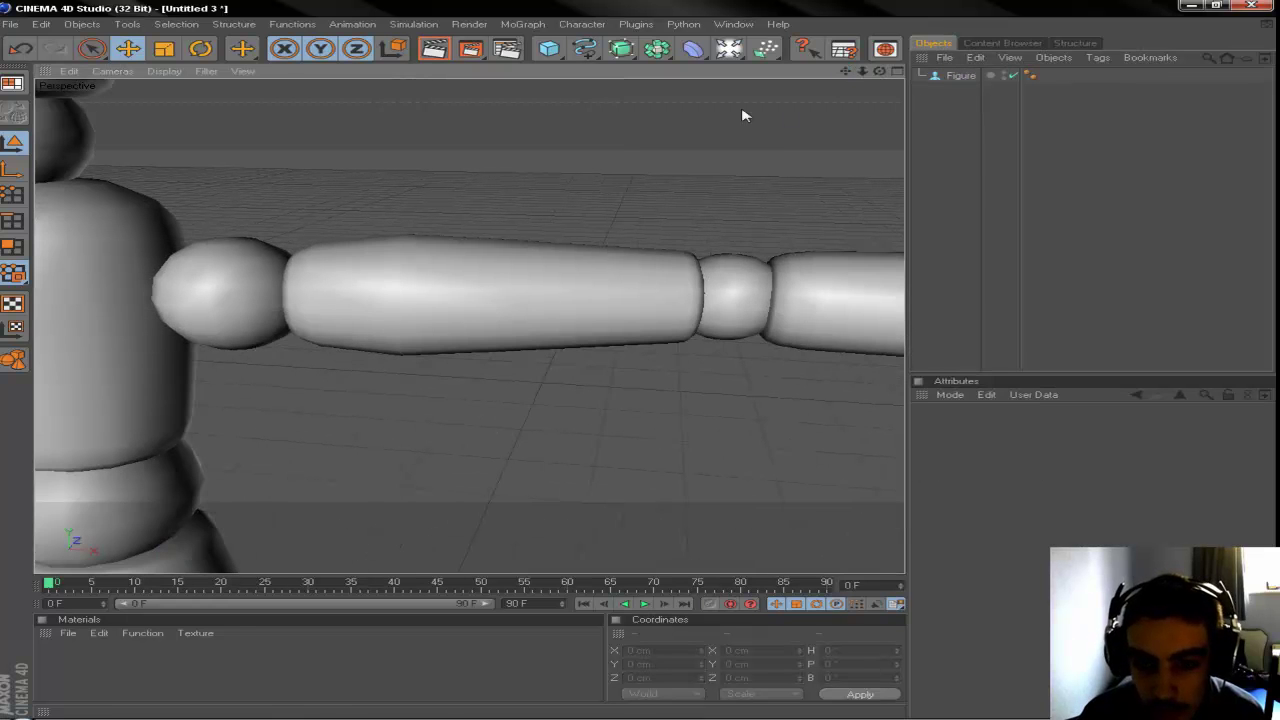
left_click_drag(846, 72, 56, 74)
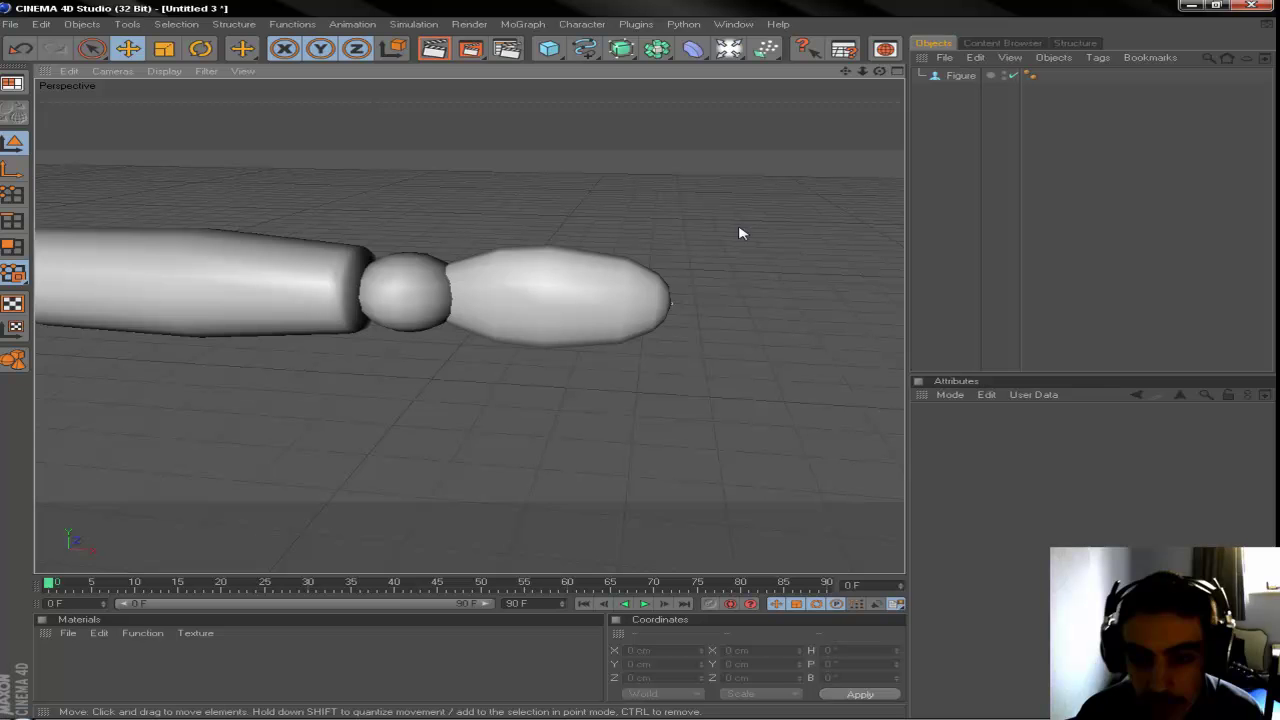
left_click_drag(847, 72, 1250, 25)
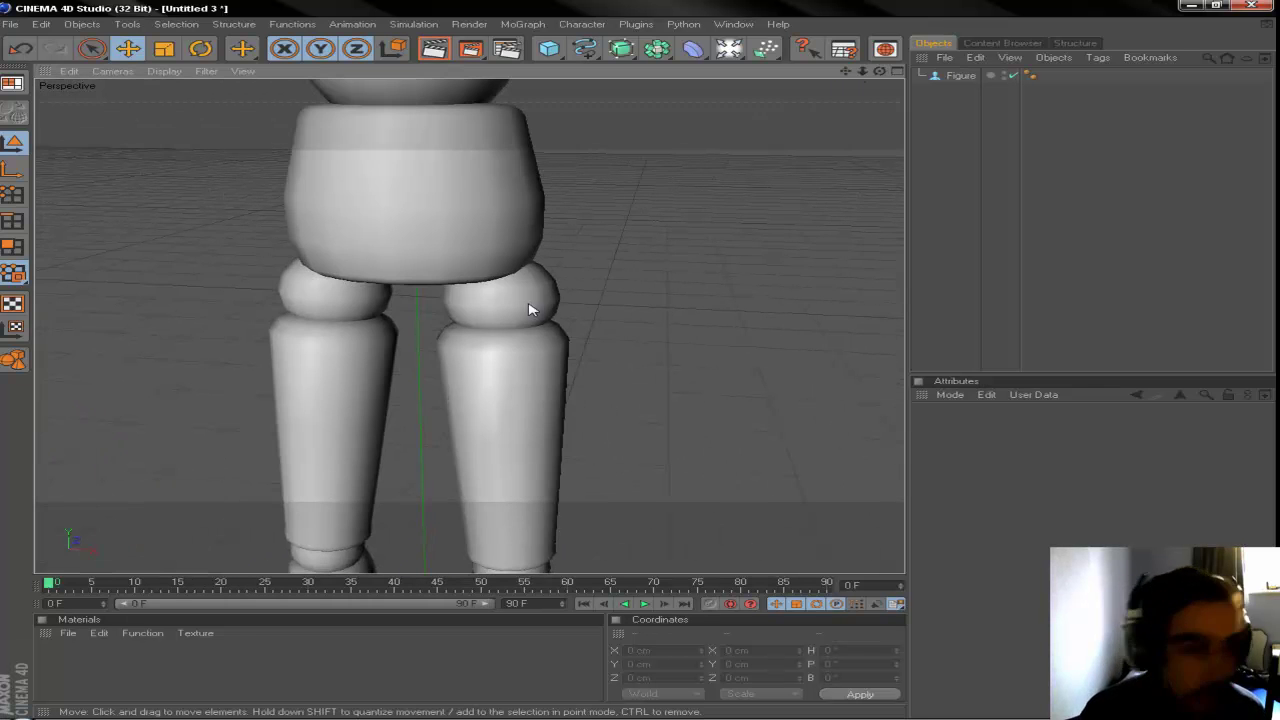
left_click_drag(845, 71, 668, 253)
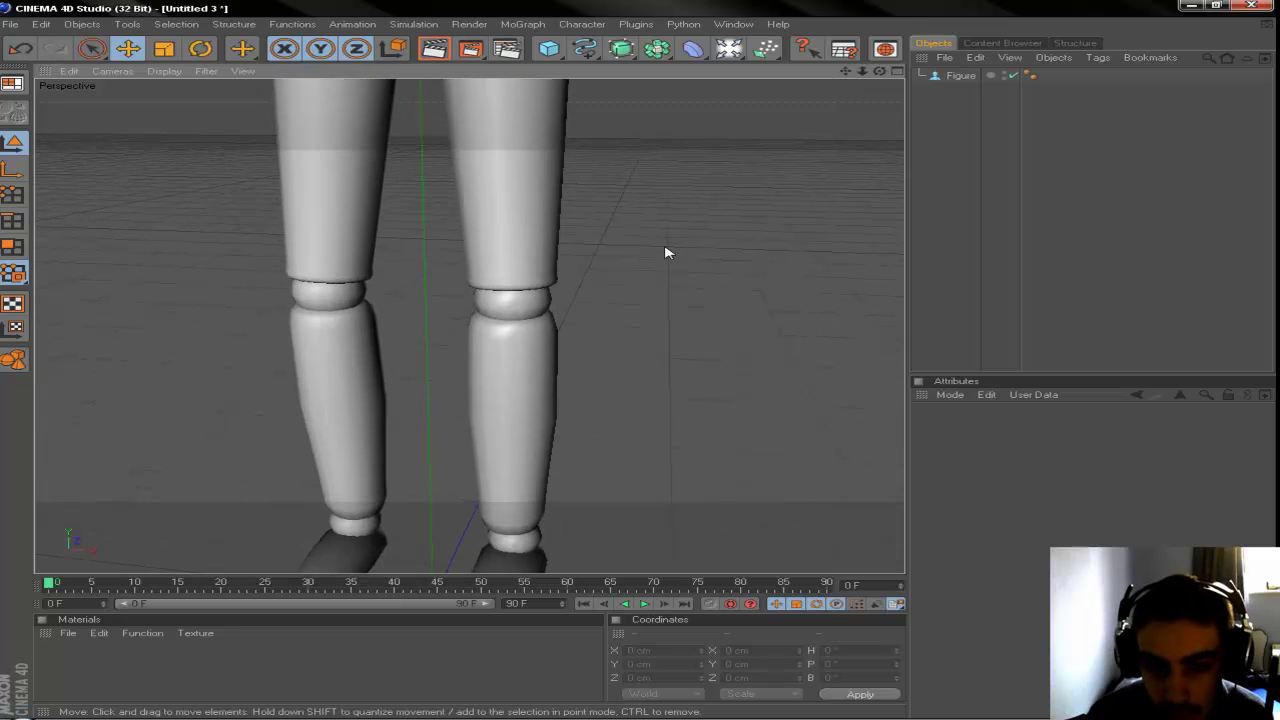
left_click_drag(846, 72, 720, 400)
scroll(629, 201, "down", 3)
scroll(629, 201, "down", 2)
left_click_drag(880, 71, 968, 138)
left_click_drag(905, 48, 714, 191)
- Make the figure editable and expand its hierarchy to show the body parts
left_click(961, 76)
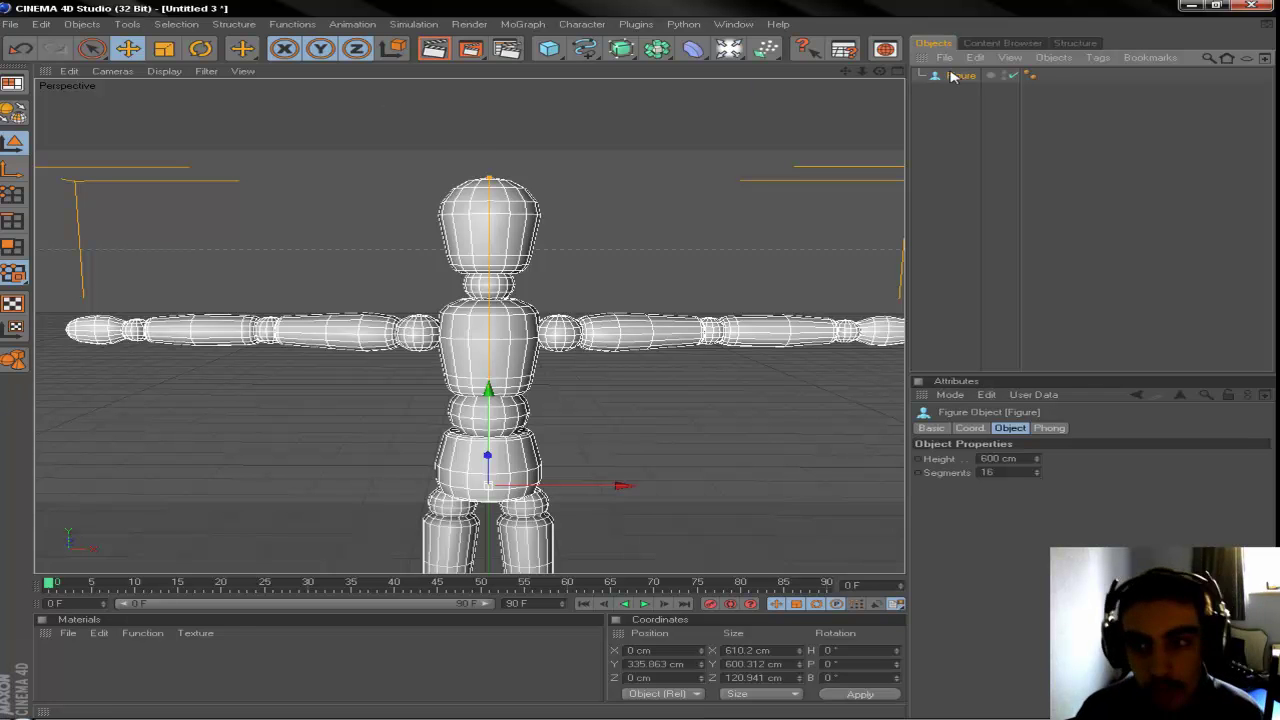
key("c")
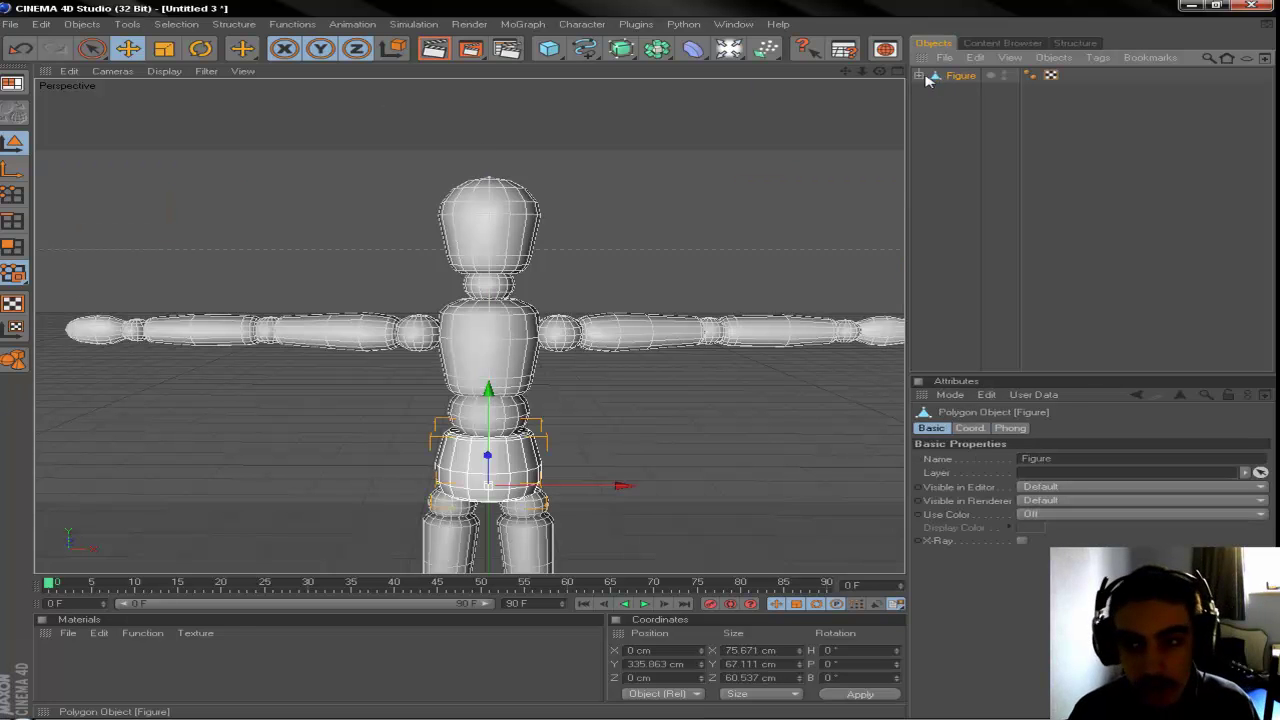
scroll(769, 236, "down", 3)
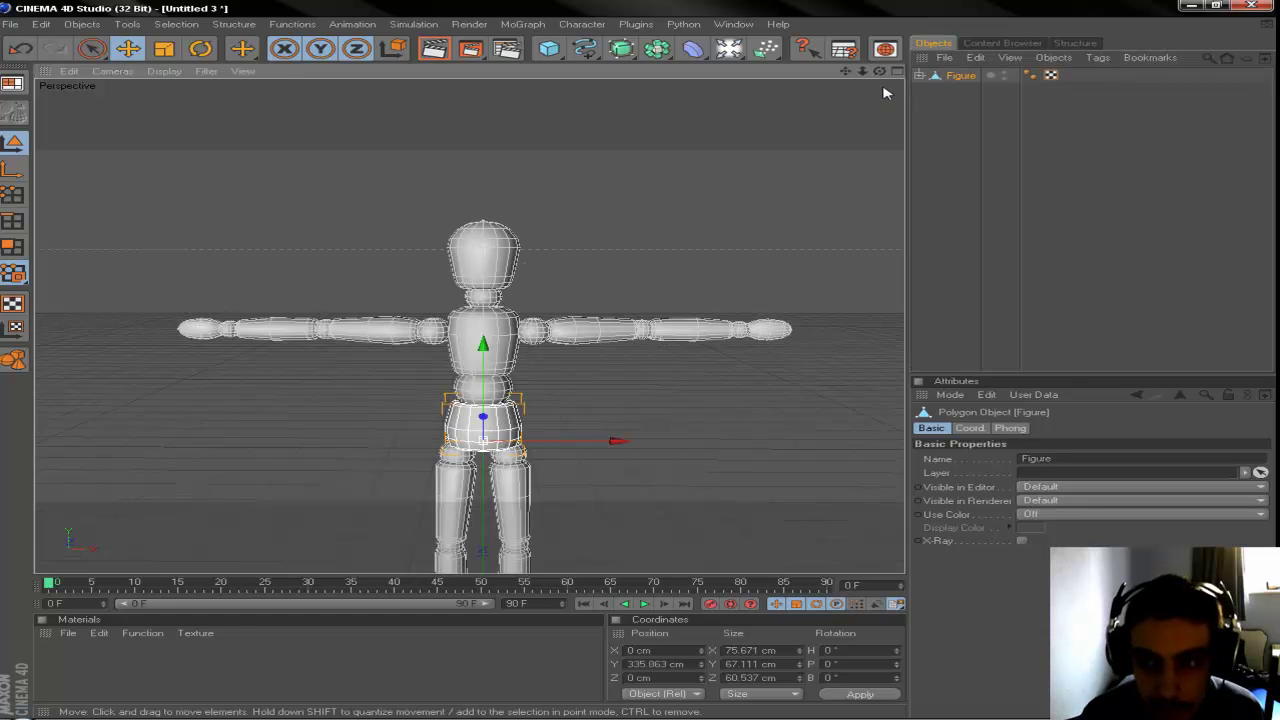
mouse_move(846, 72)
left_mouse_down()
mouse_move(834, 2)
mouse_move(840, 48)
left_mouse_up()
scroll(757, 231, "down", 2)
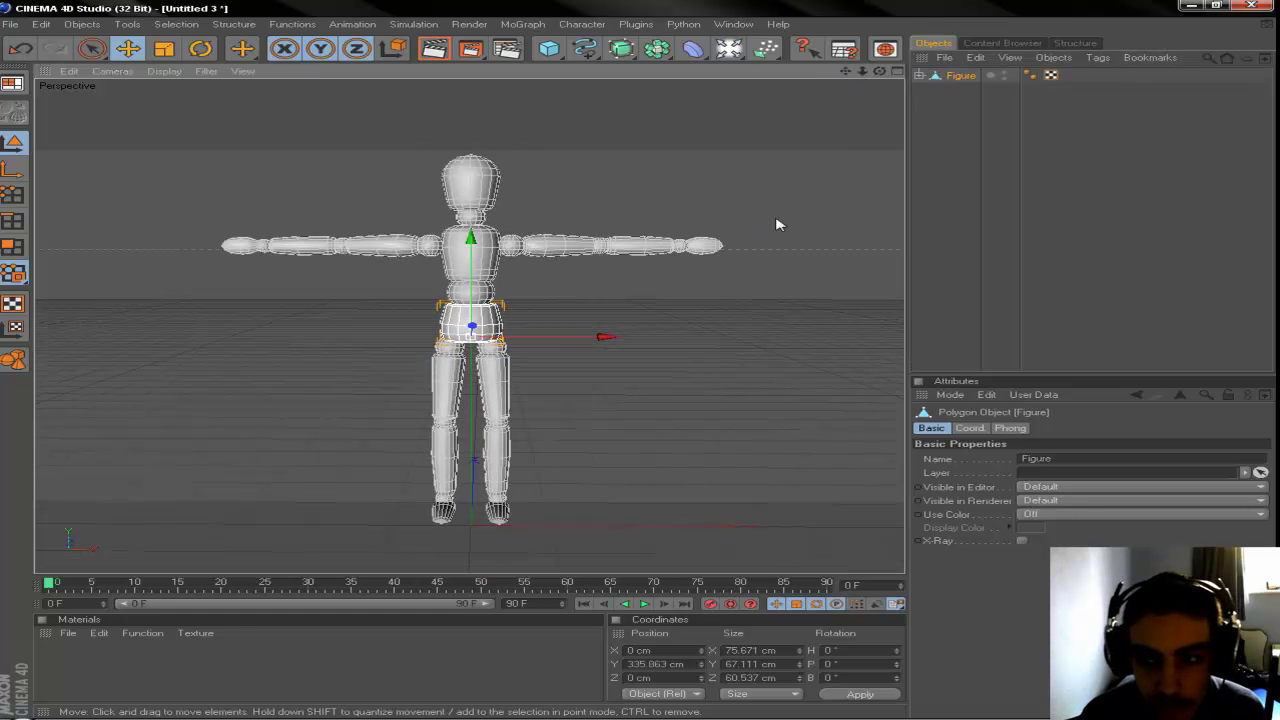
left_click(920, 76)
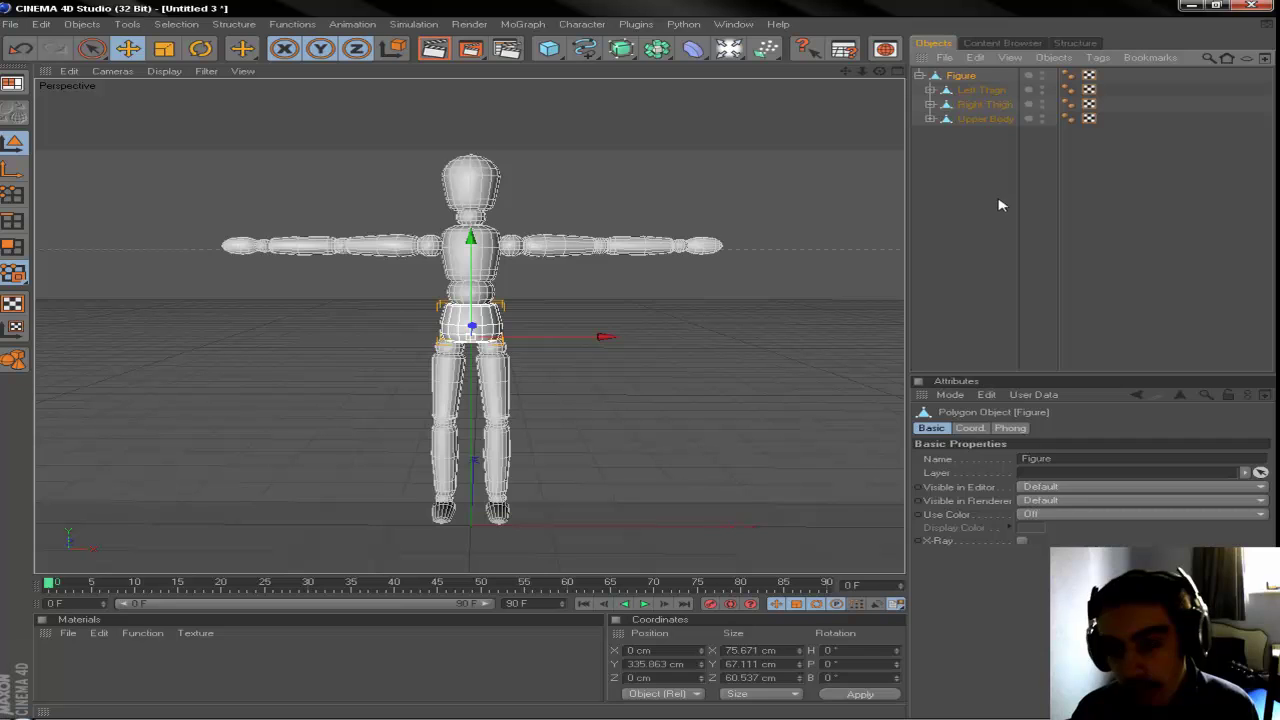
left_click(983, 138)
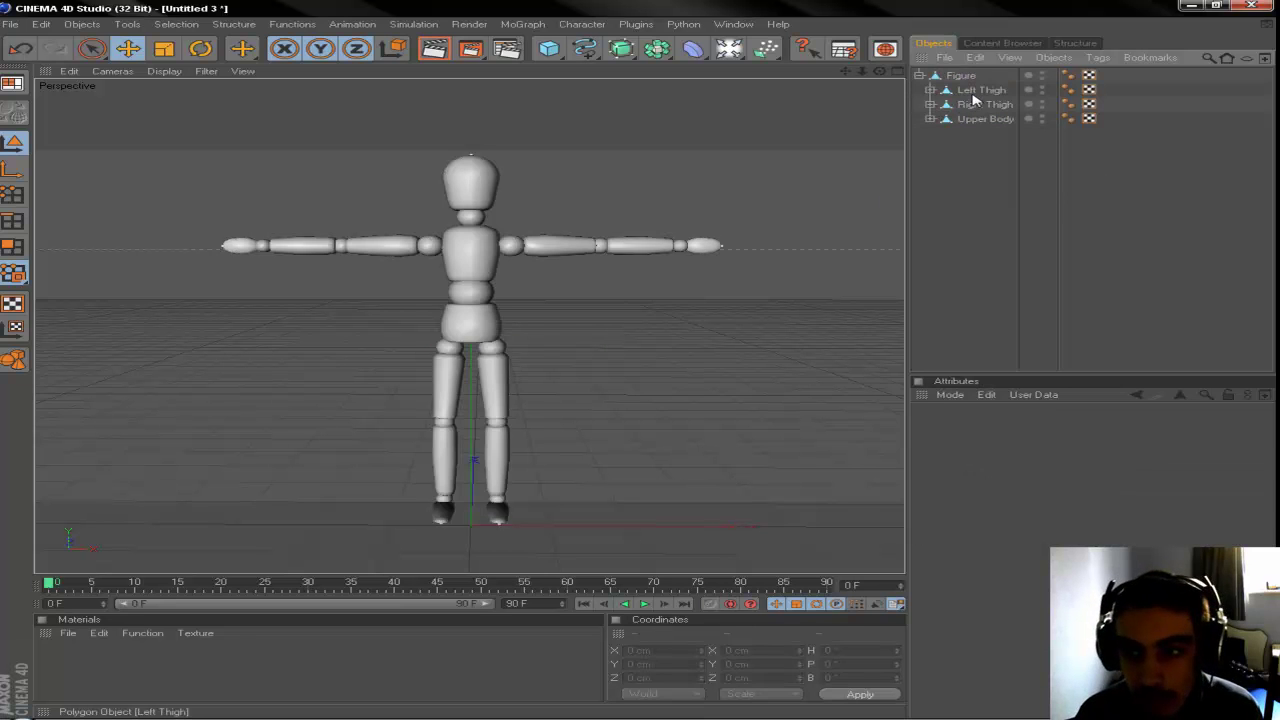
- Select the right and left thigh parts in turn and try moving the left leg sideways on its own
left_click(979, 90)
left_click(985, 105)
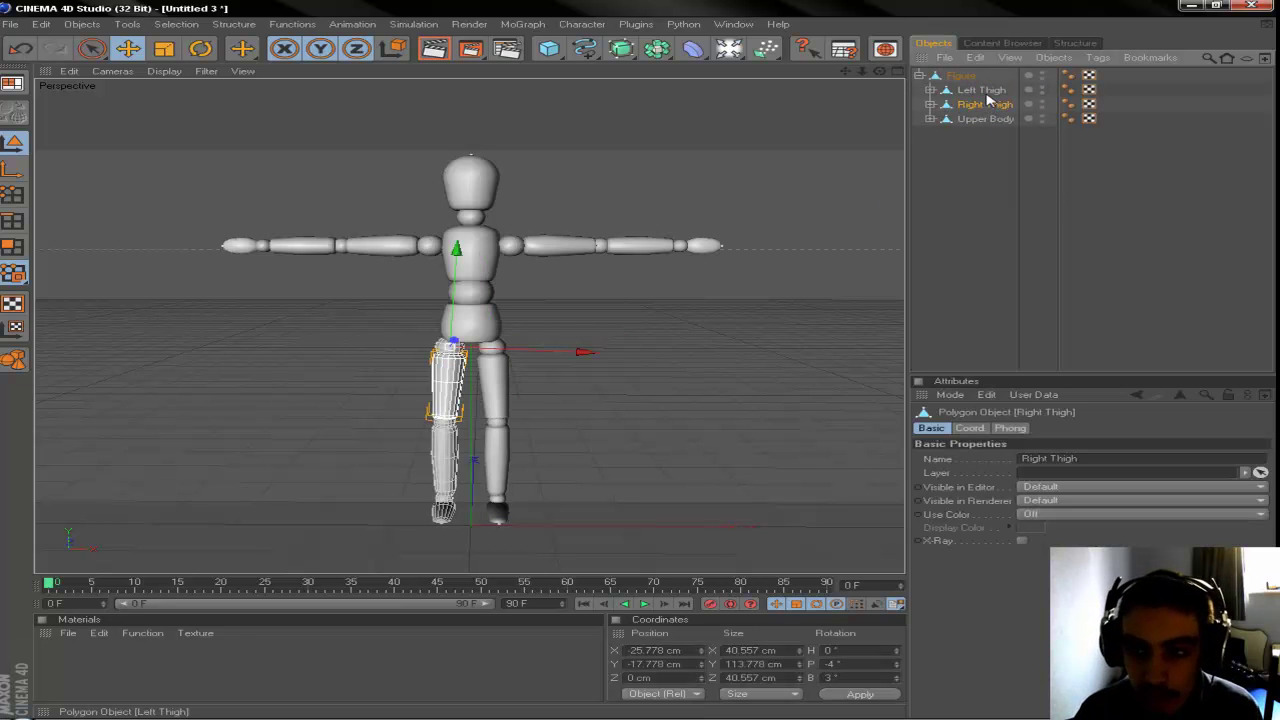
left_click(981, 91)
mouse_move(569, 353)
left_mouse_down()
mouse_move(2, 360)
mouse_move(568, 350)
left_mouse_up()
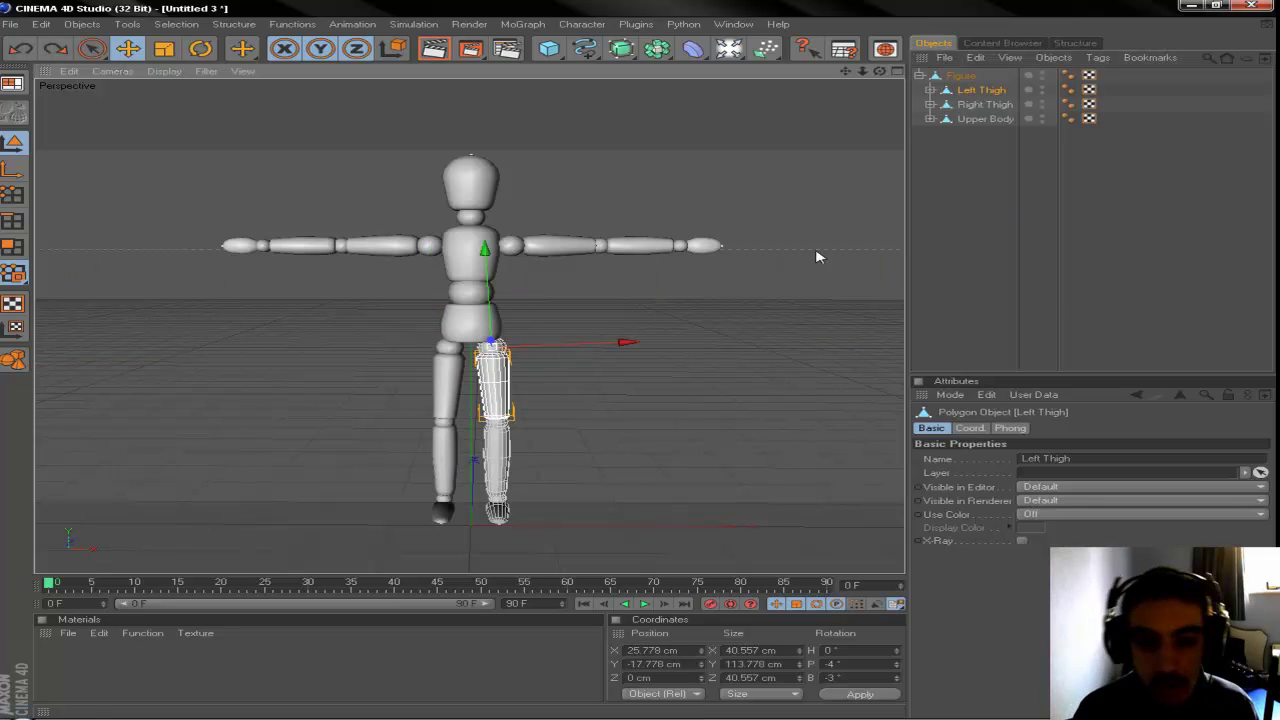
left_click(1037, 294)
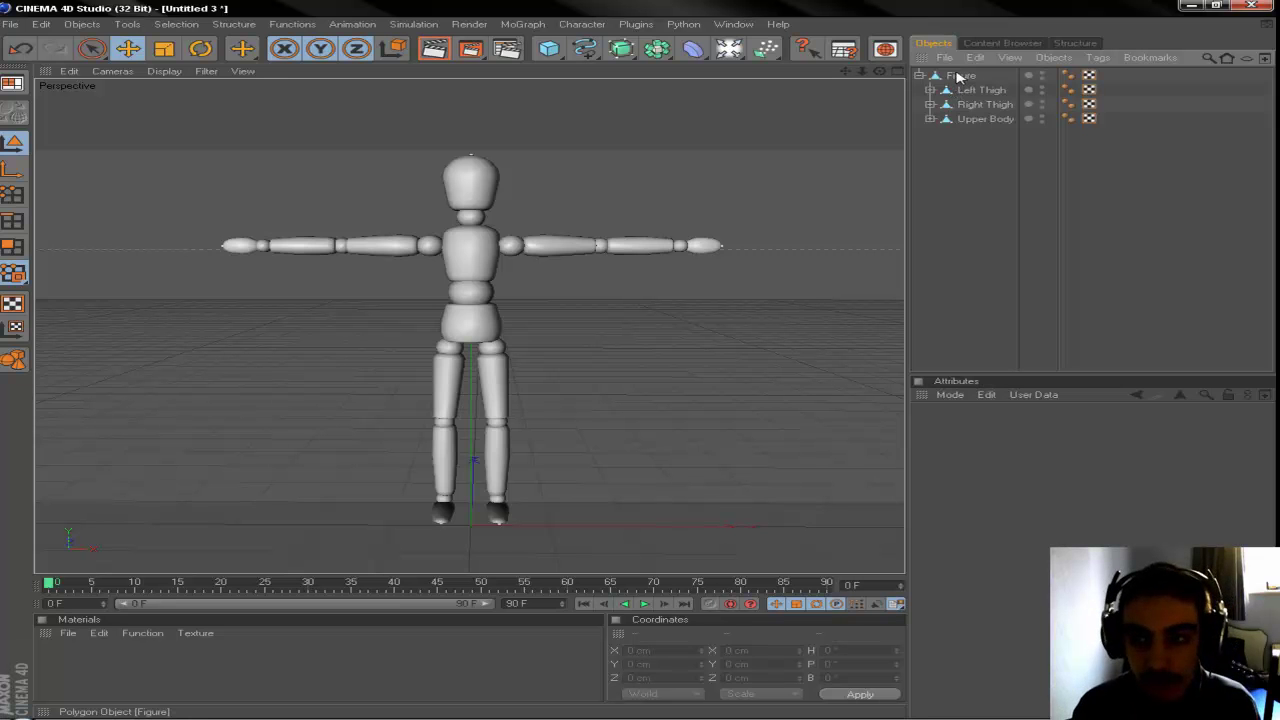
- Select the figure with all its children and connect them into a single polygon object
left_click(960, 76)
right_click(960, 80)
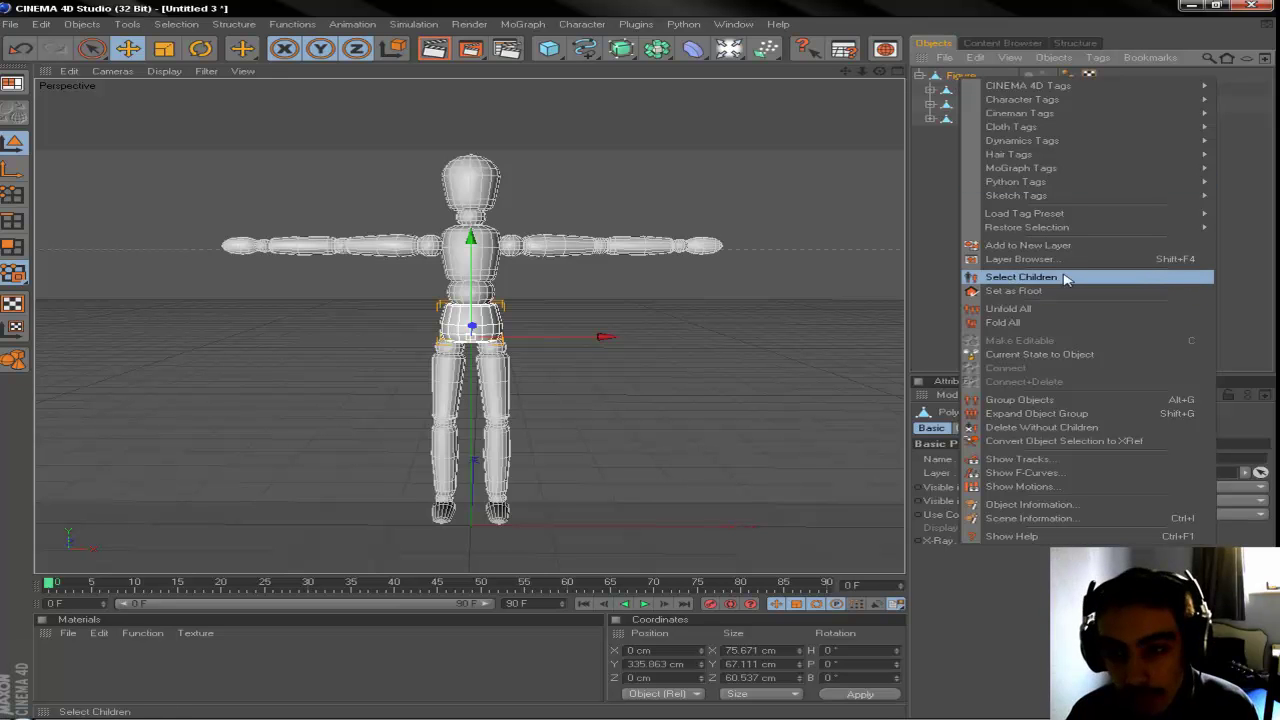
left_click(1005, 278)
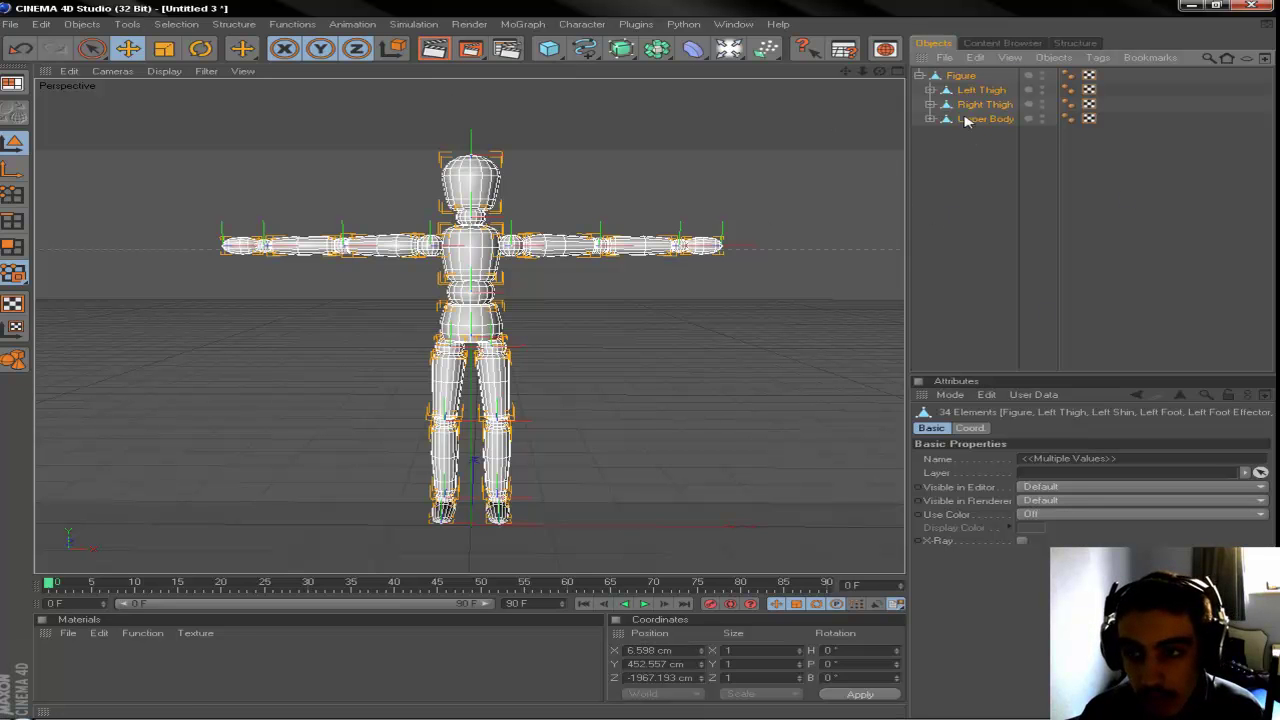
right_click(948, 84)
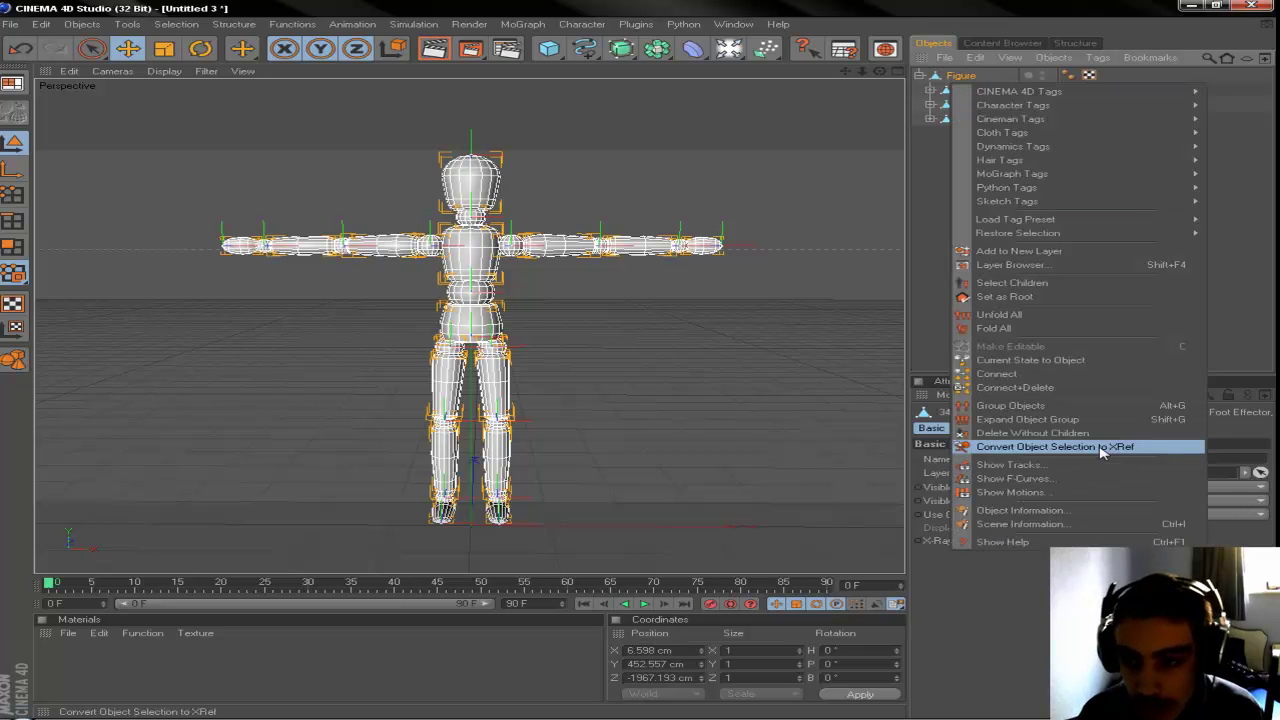
left_click(1089, 376)
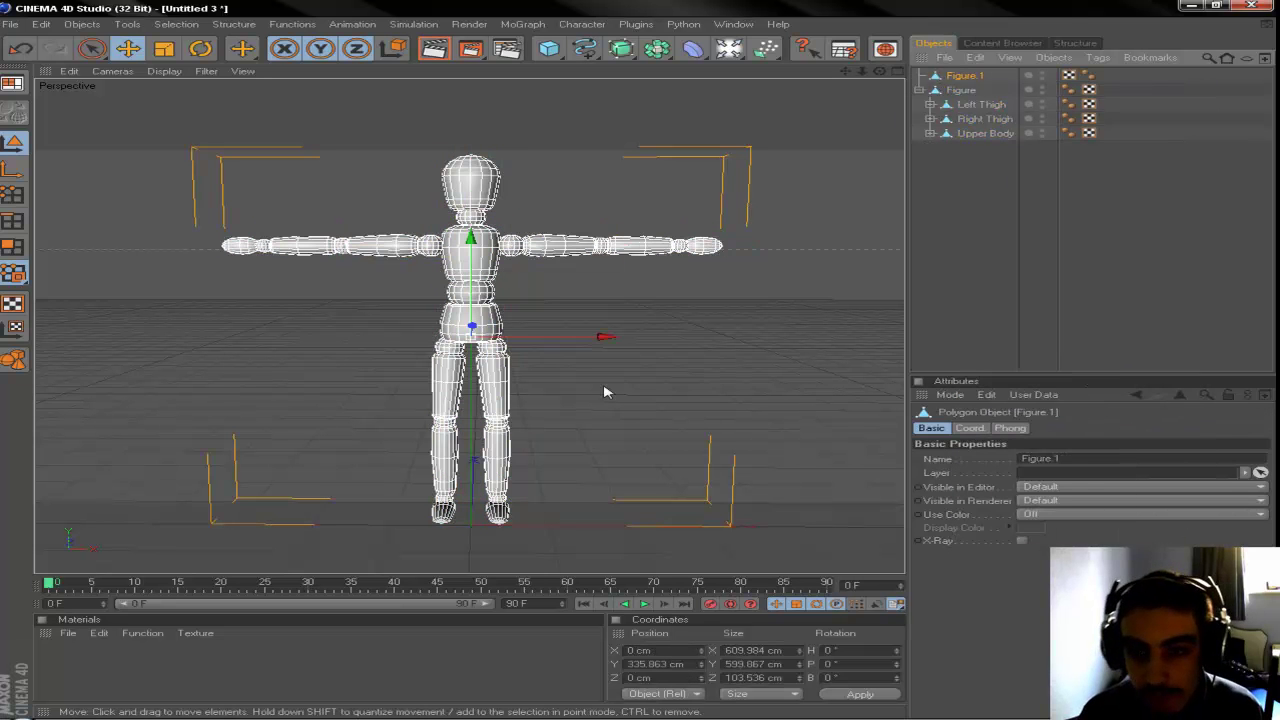
- Move the connected copy about 263 cm along X and delete the original figure hierarchy
mouse_move(600, 343)
left_mouse_down()
mouse_move(882, 326)
mouse_move(586, 337)
left_mouse_up()
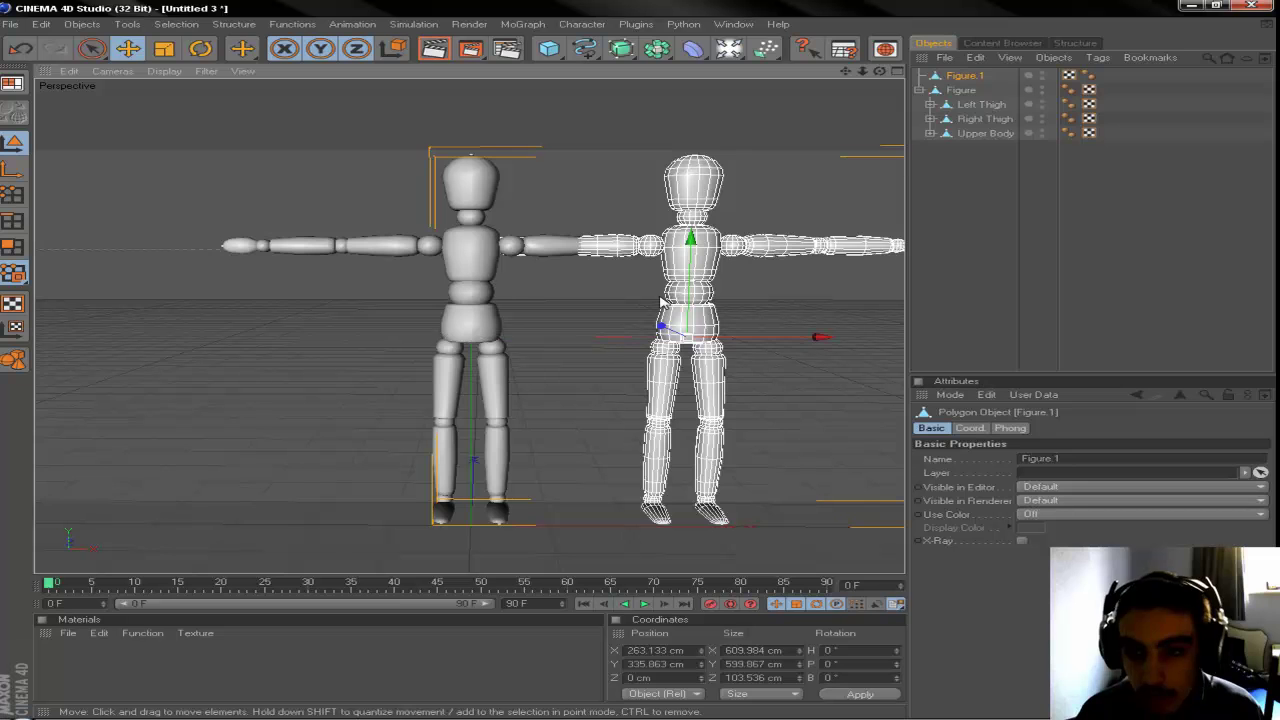
left_click(961, 90)
key("Delete")
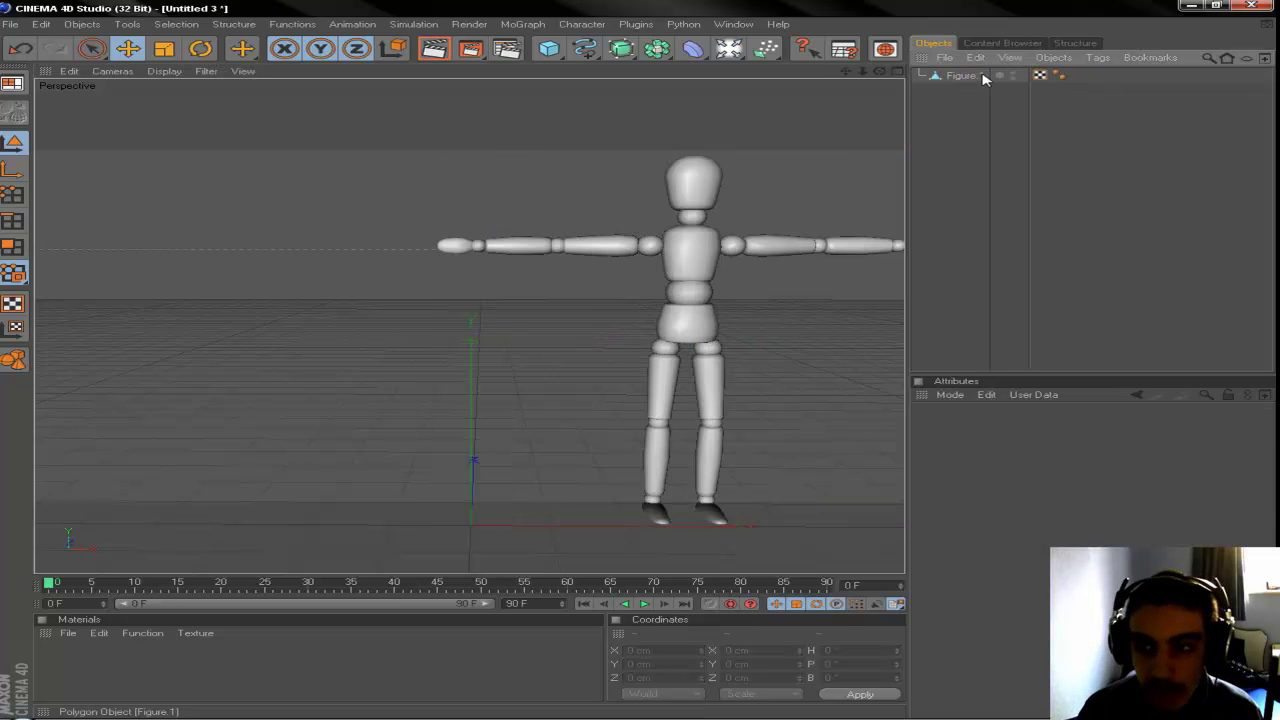
- Move the connected figure back near the origin, to about 3.4 cm on X, and deselect it
left_click(986, 77)
left_click_drag(821, 337, 608, 337)
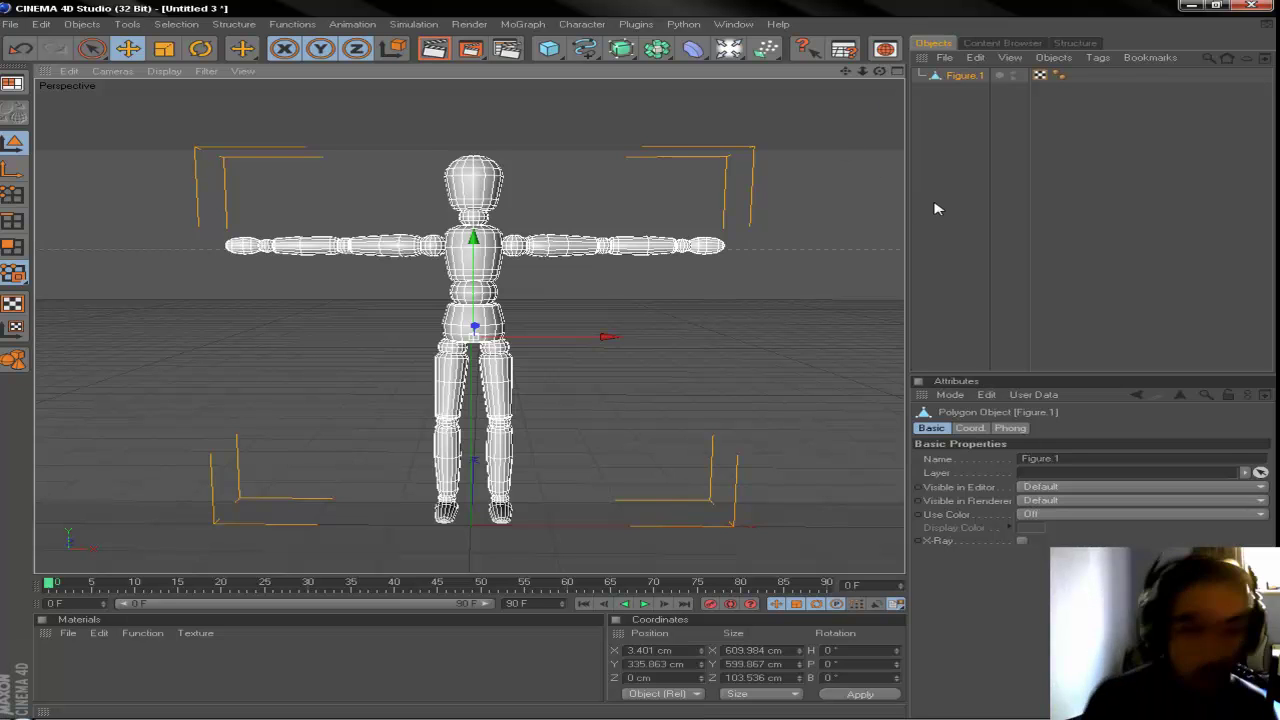
left_click(1140, 209)
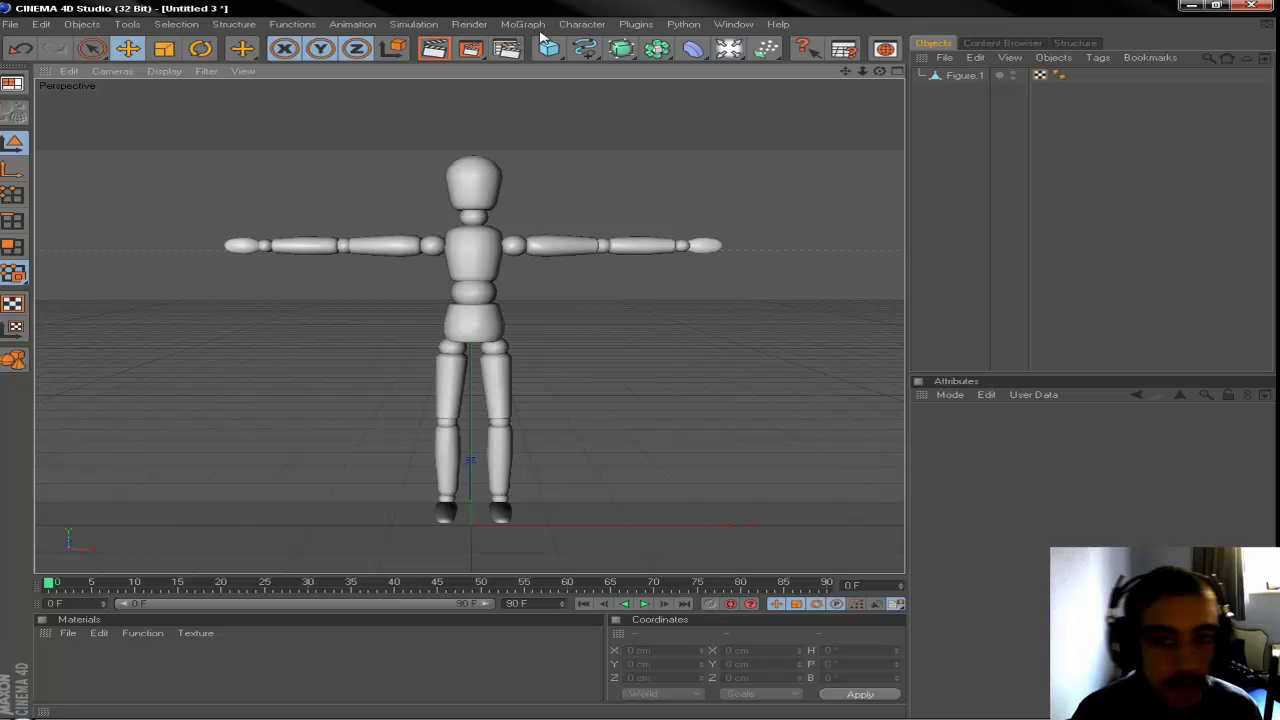
- Activate the Joint Tool and set its default modifier to Draw
left_click(583, 25)
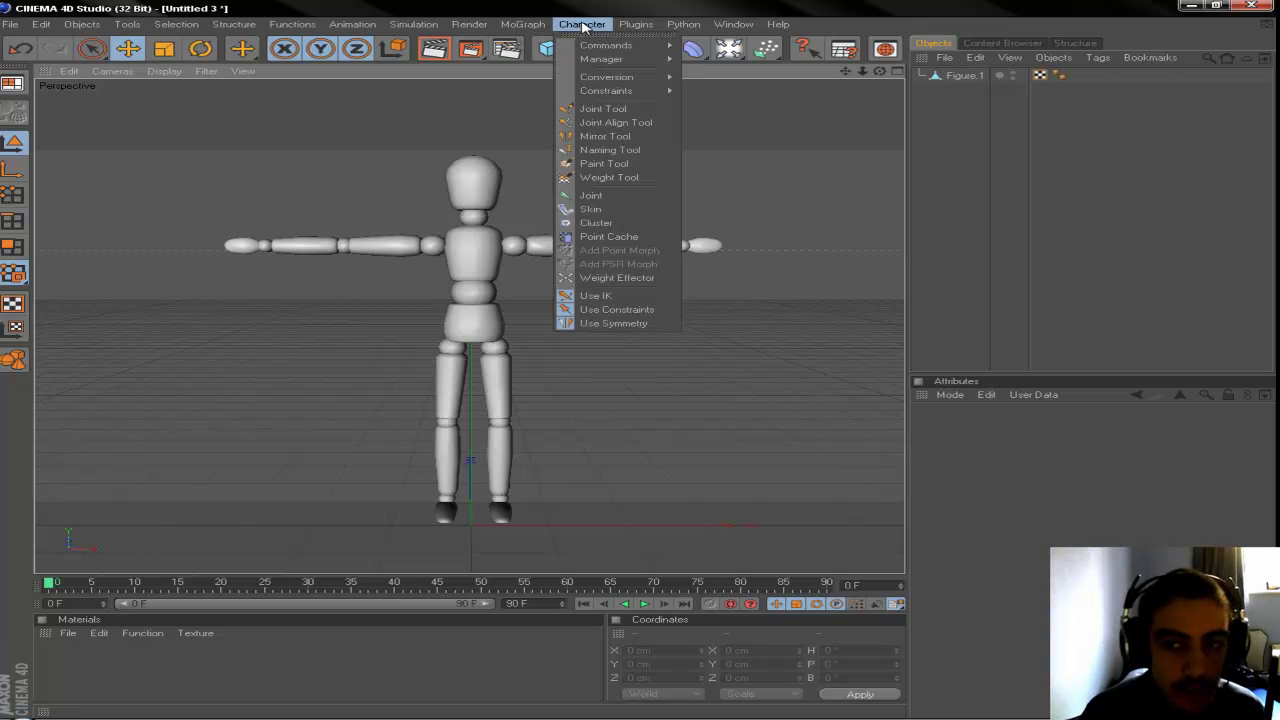
left_click(600, 108)
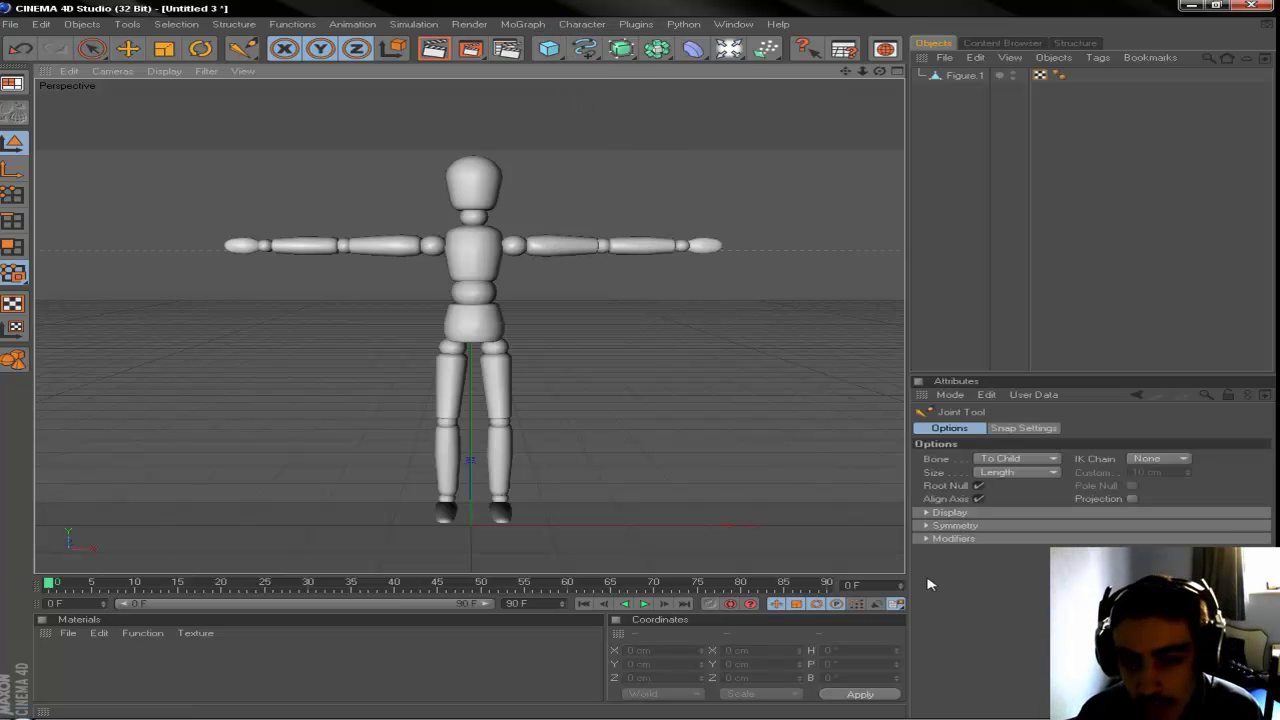
left_click(927, 539)
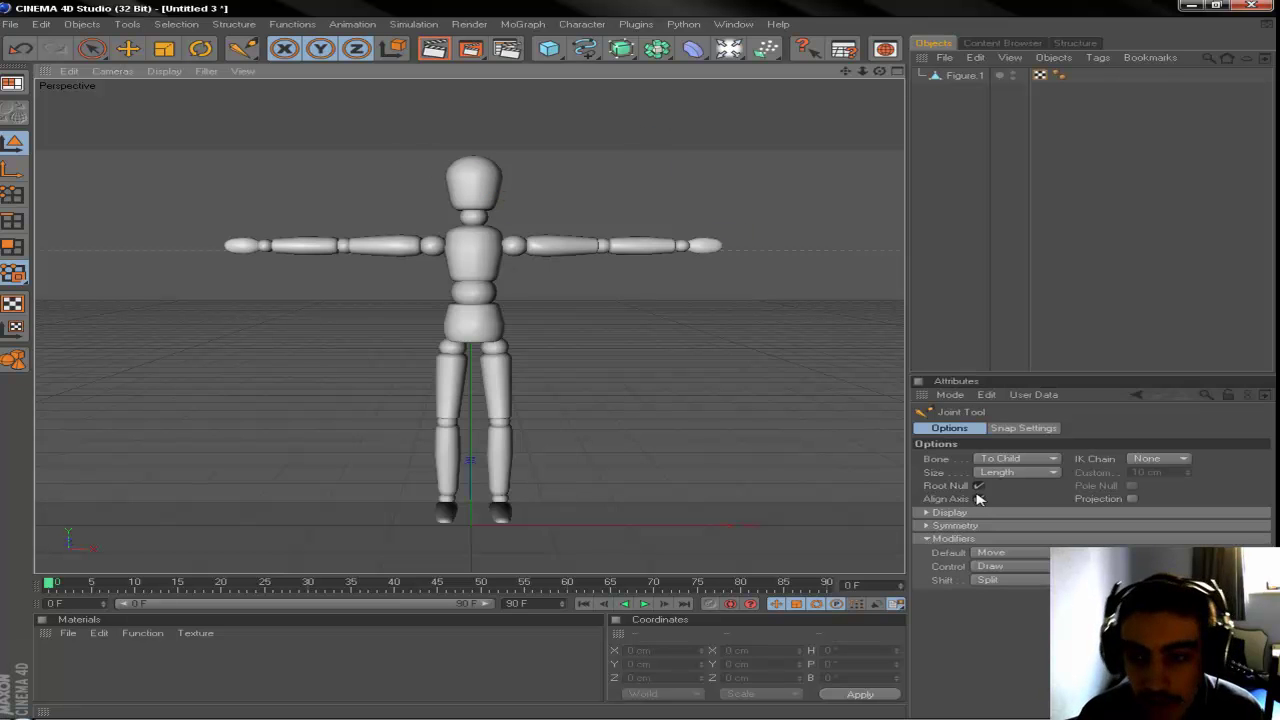
left_click(1024, 553)
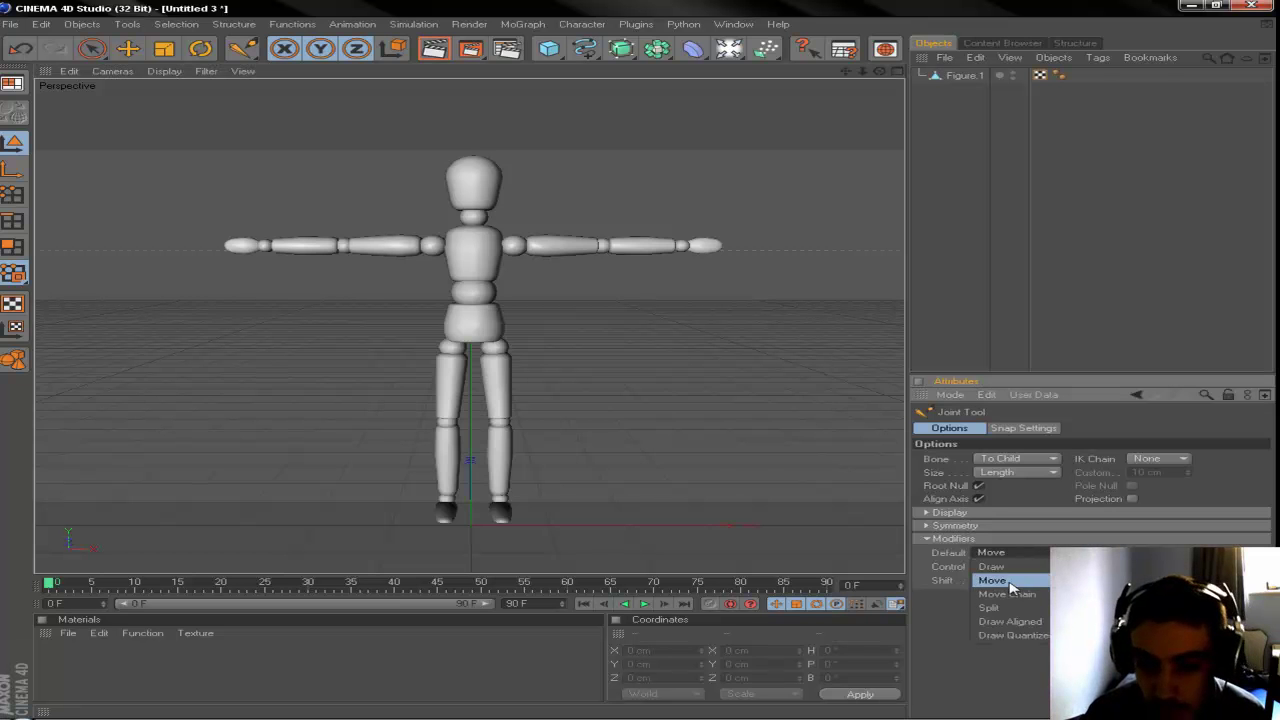
left_click(1011, 566)
- Draw a test chain of seven joints scattered freely around the figure
left_click(565, 191)
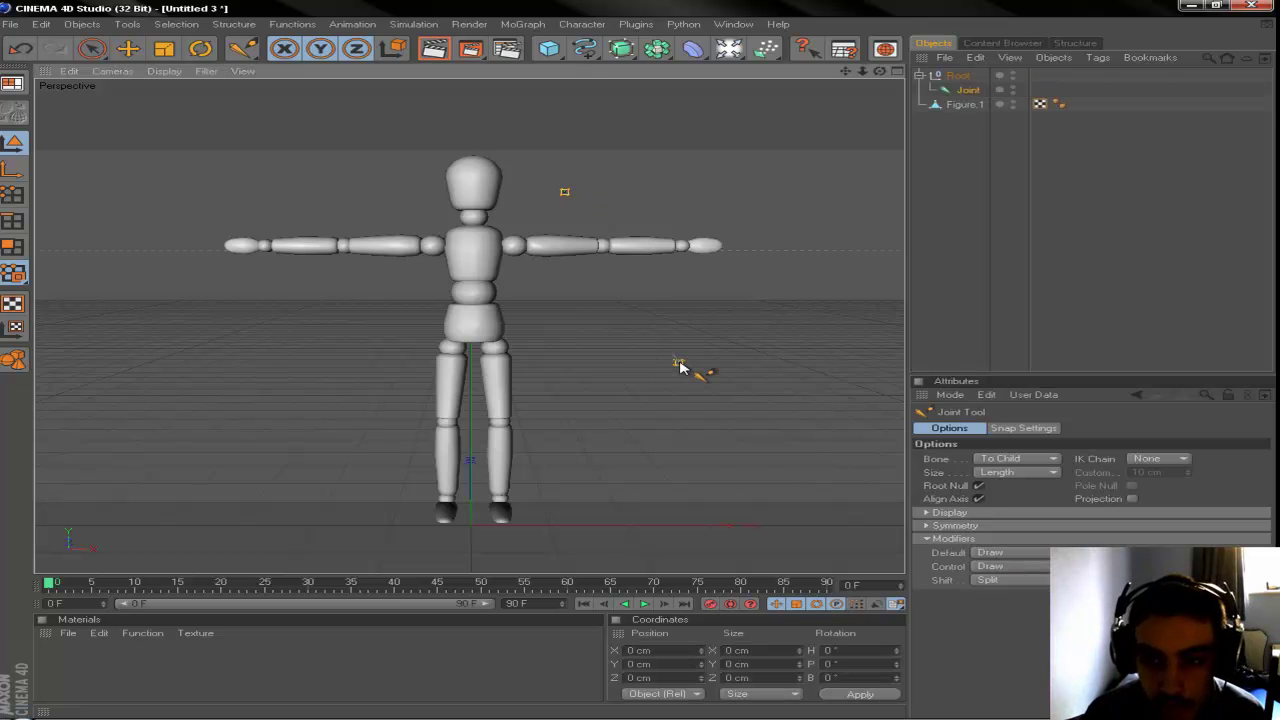
left_click(677, 362)
left_click(542, 402)
left_click_drag(504, 412, 127, 438)
left_click(180, 236)
left_click(649, 249)
left_click(340, 452)
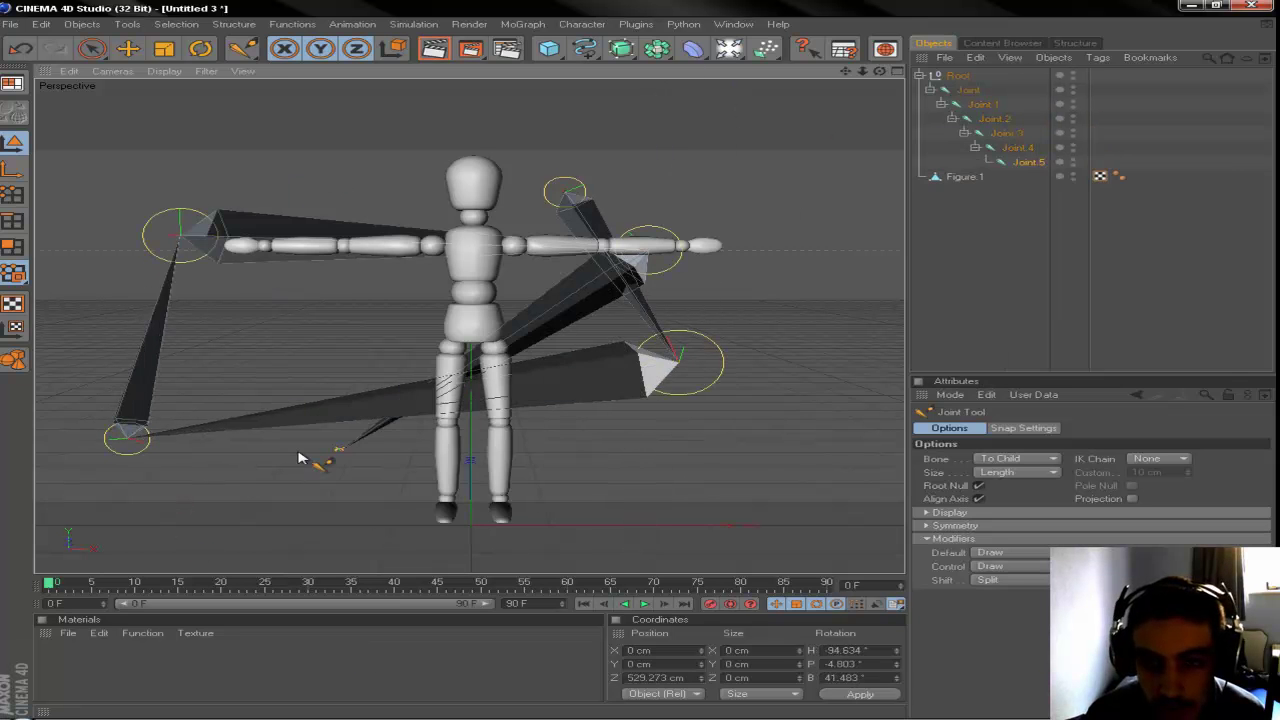
left_click(415, 546)
- Set the Joint Tool's default modifier to Move
left_click(991, 555)
left_click(993, 578)
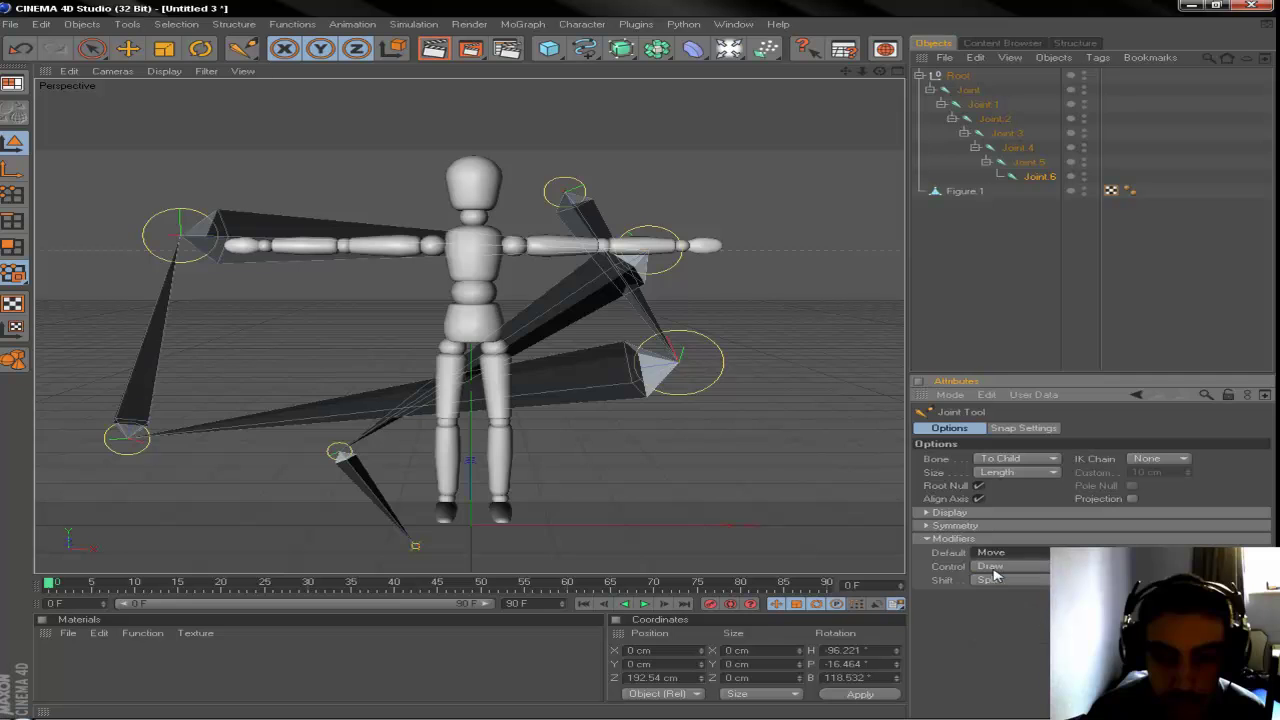
- Reposition one joint of the scattered test chain, and delete the whole chain from its root
mouse_move(679, 362)
left_mouse_down()
mouse_move(613, 213)
mouse_move(294, 480)
mouse_move(746, 358)
mouse_move(450, 207)
left_mouse_up()
left_click(957, 77)
key("Delete")
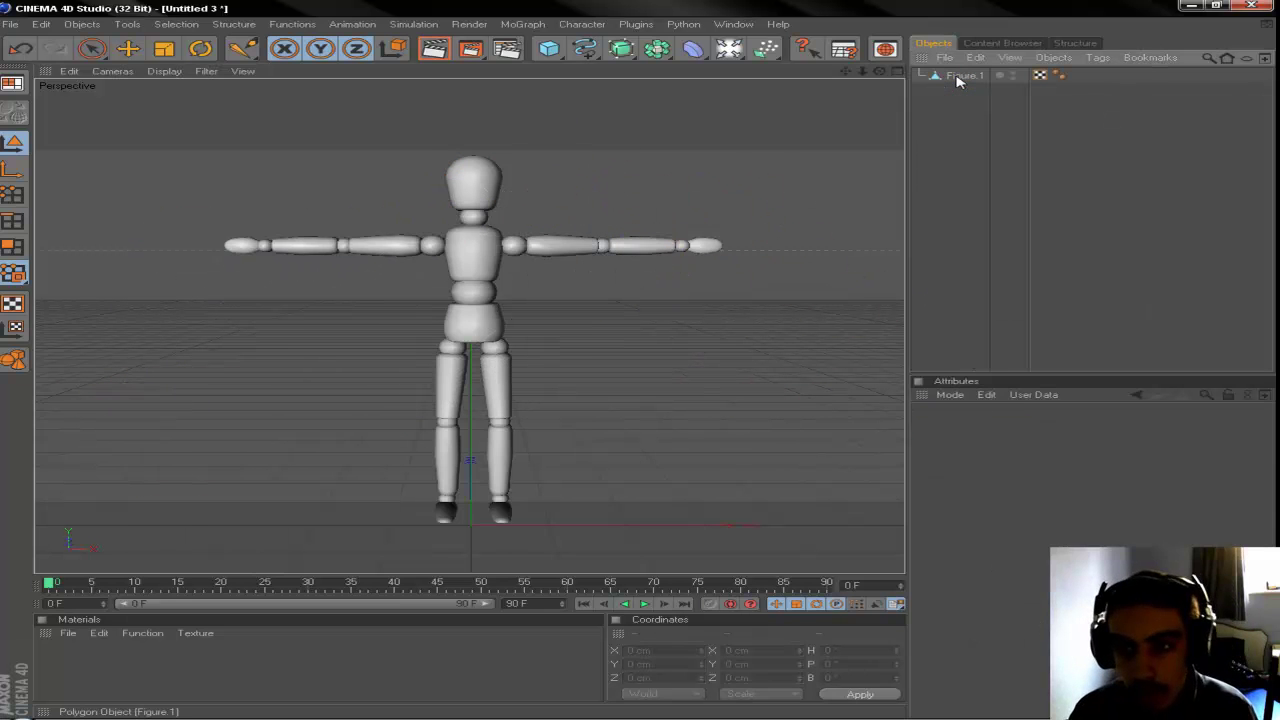
- Reactivate the Joint Tool with the figure selected and set its default modifier to Draw
left_click(958, 77)
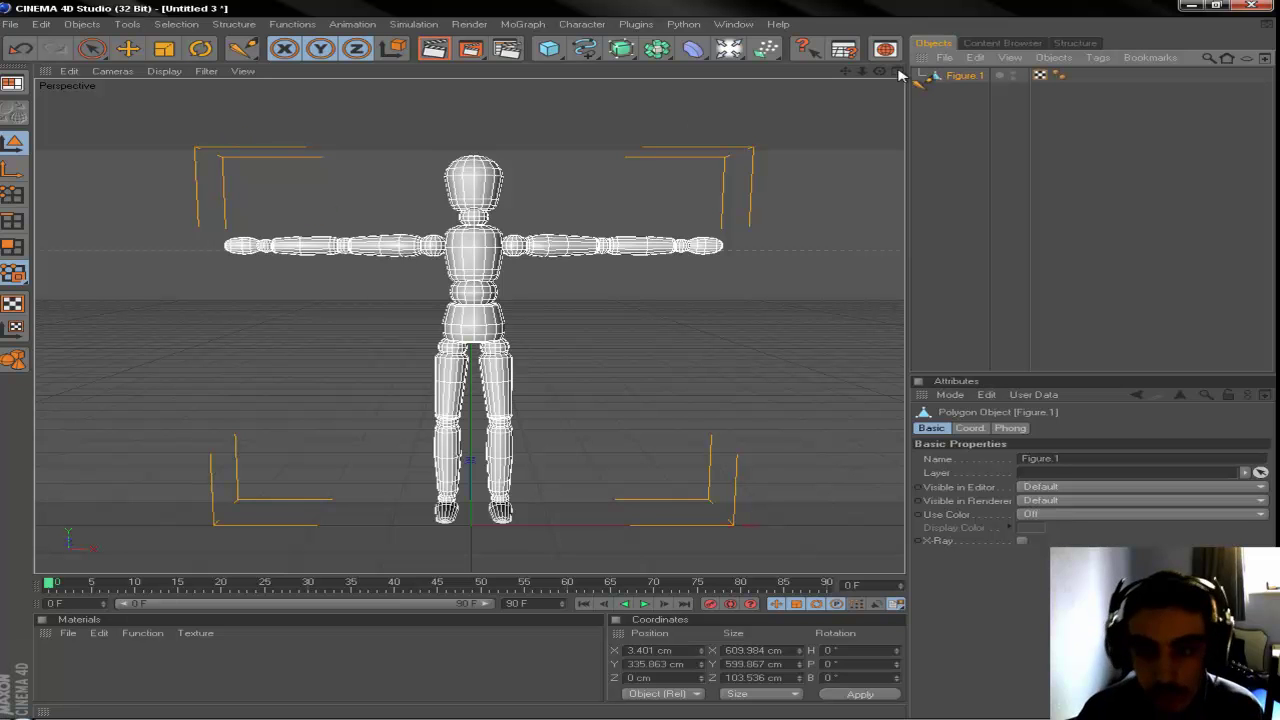
left_click(241, 48)
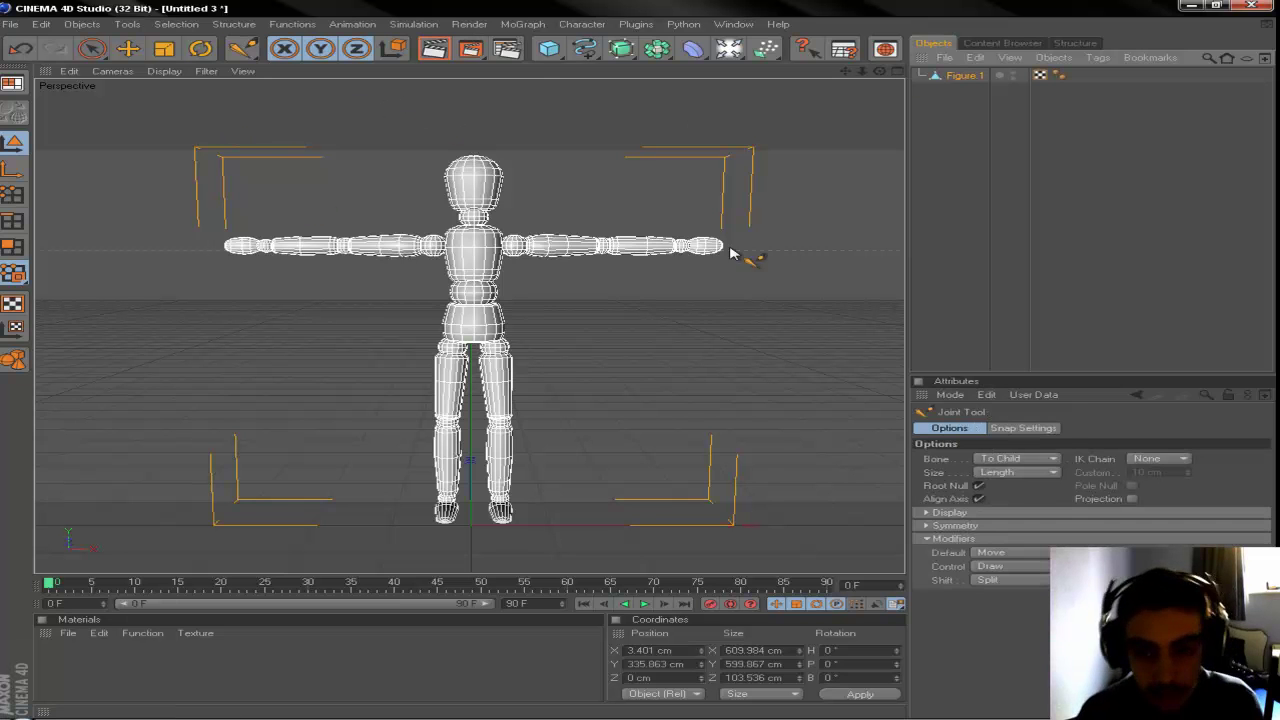
left_click(1010, 552)
left_click(1000, 566)
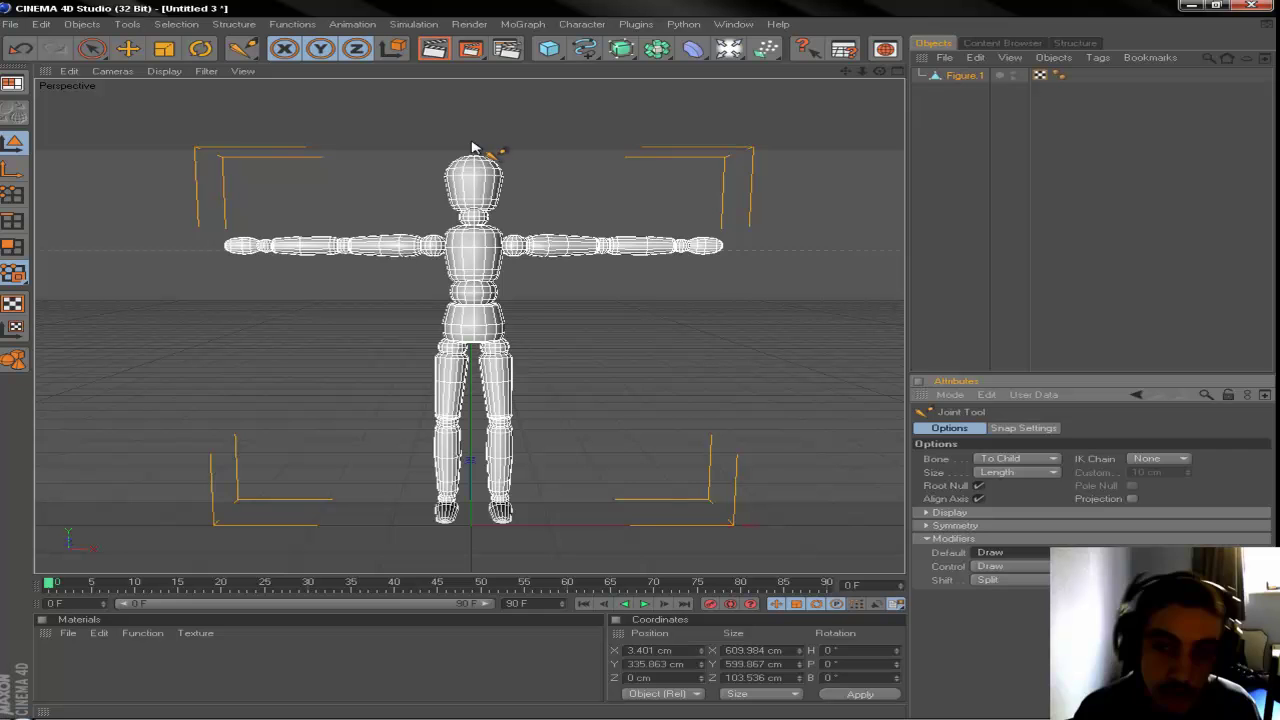
- Try drawing a joint chain from the figure's head down to the legs in the perspective view and inspect it from the side
left_click_drag(473, 157, 470, 293)
left_click(470, 292)
left_click(461, 332)
left_click(463, 395)
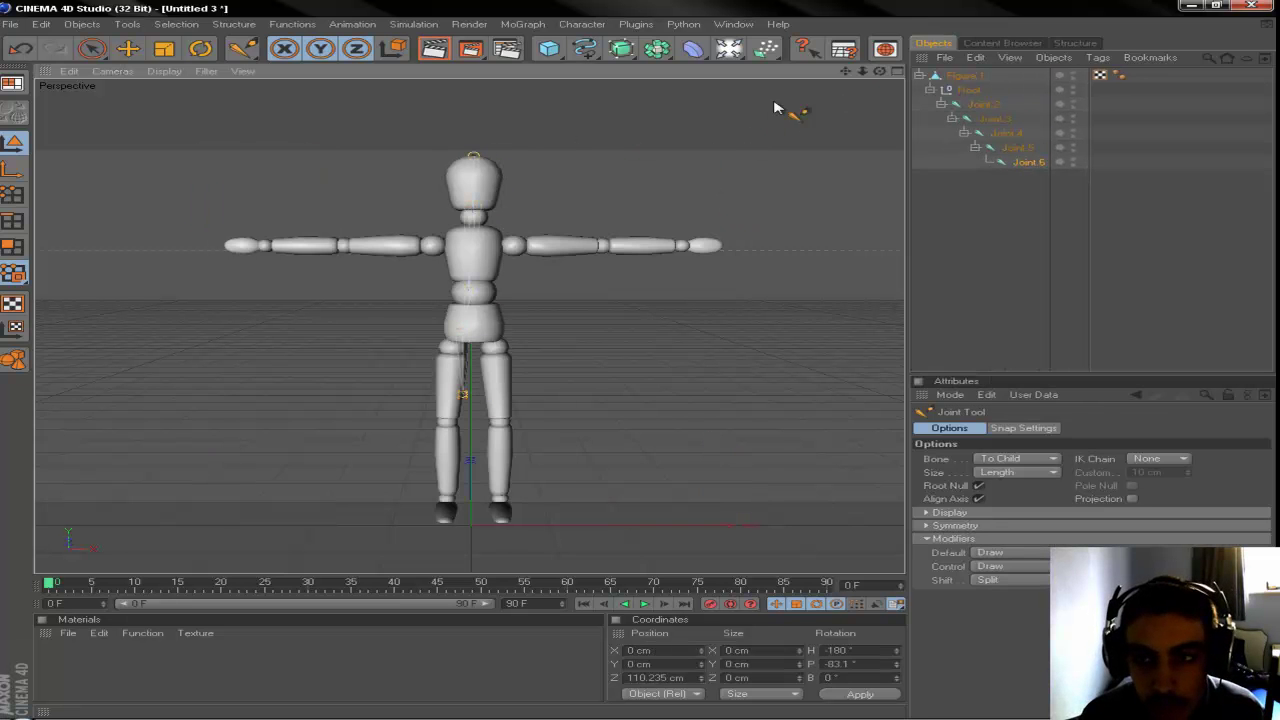
left_click_drag(880, 71, 1040, 116)
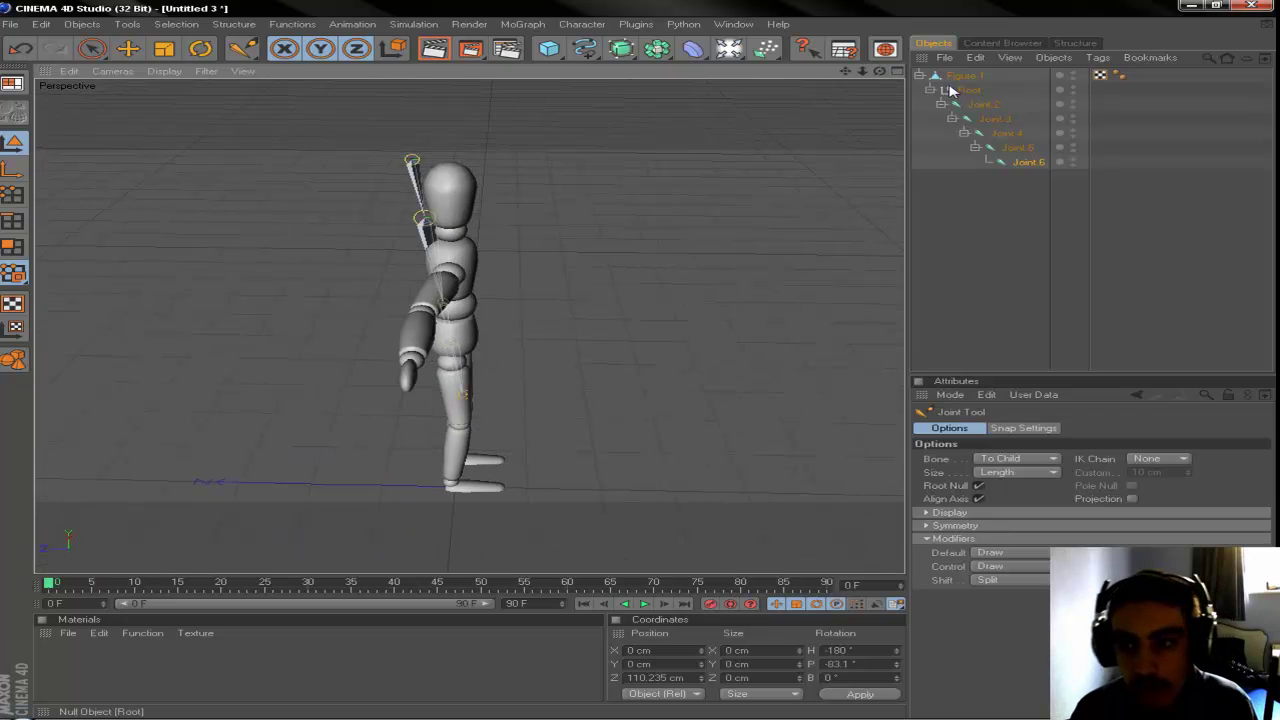
key("ctrl+z")
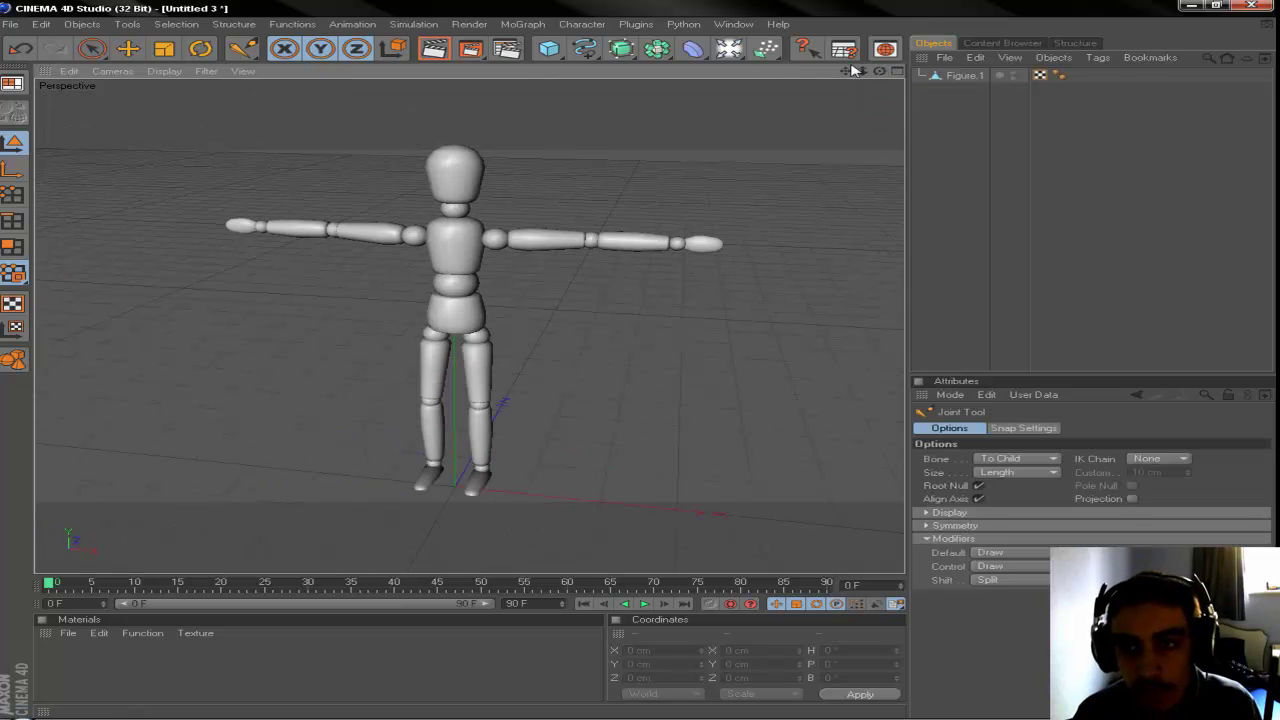
- Switch to a full-size front view and frame the whole figure in it
left_click_drag(880, 71, 909, 68)
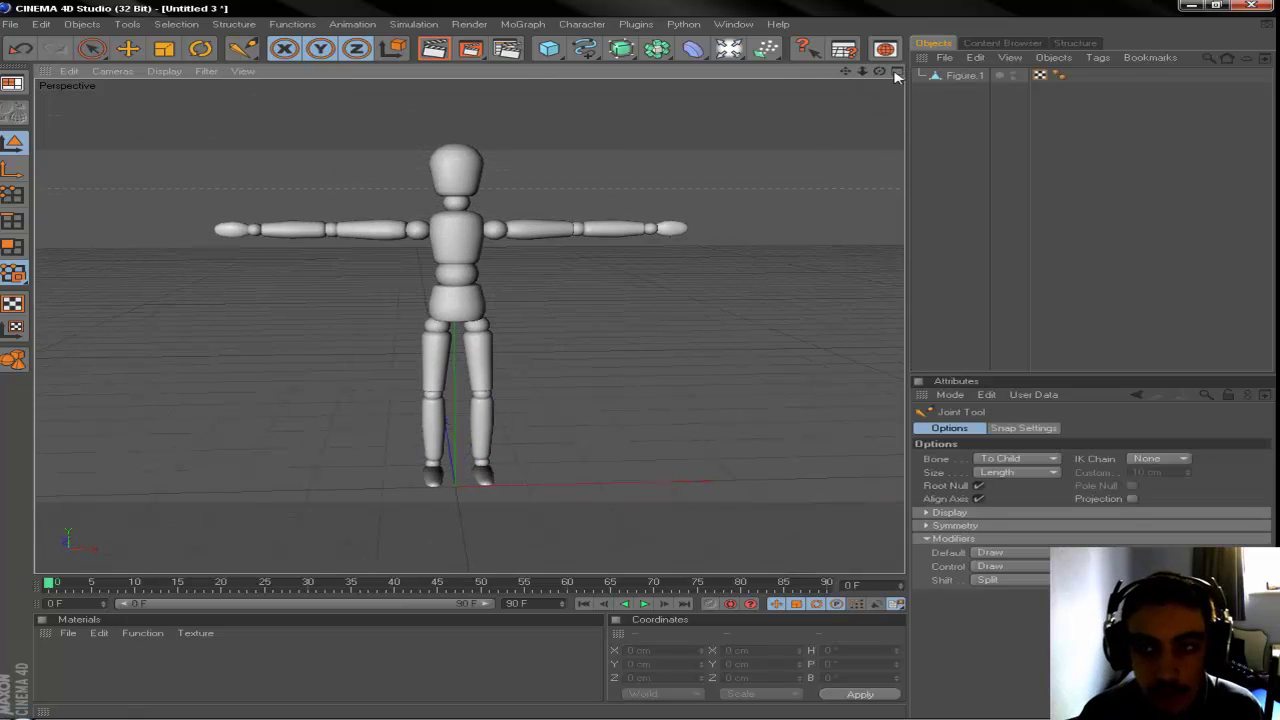
left_click(896, 73)
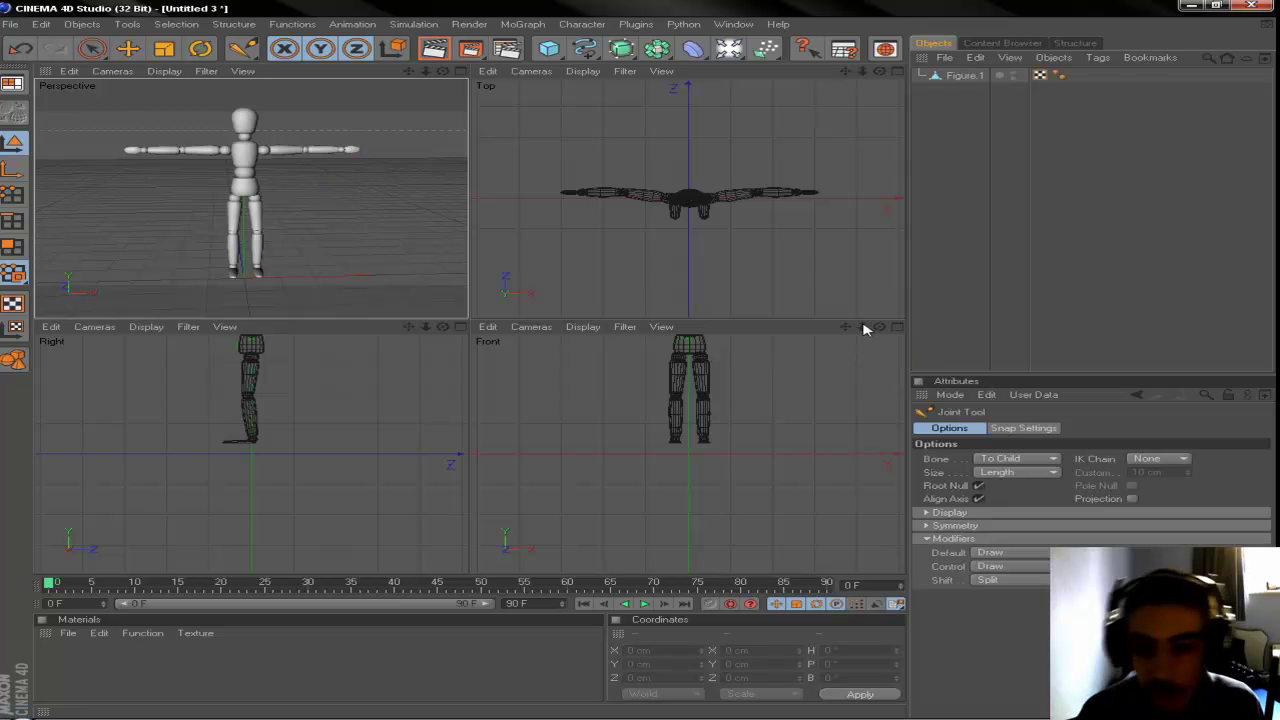
left_click(897, 327)
left_click_drag(846, 71, 856, 287)
scroll(816, 102, "up", 8)
scroll(812, 105, "down", 8)
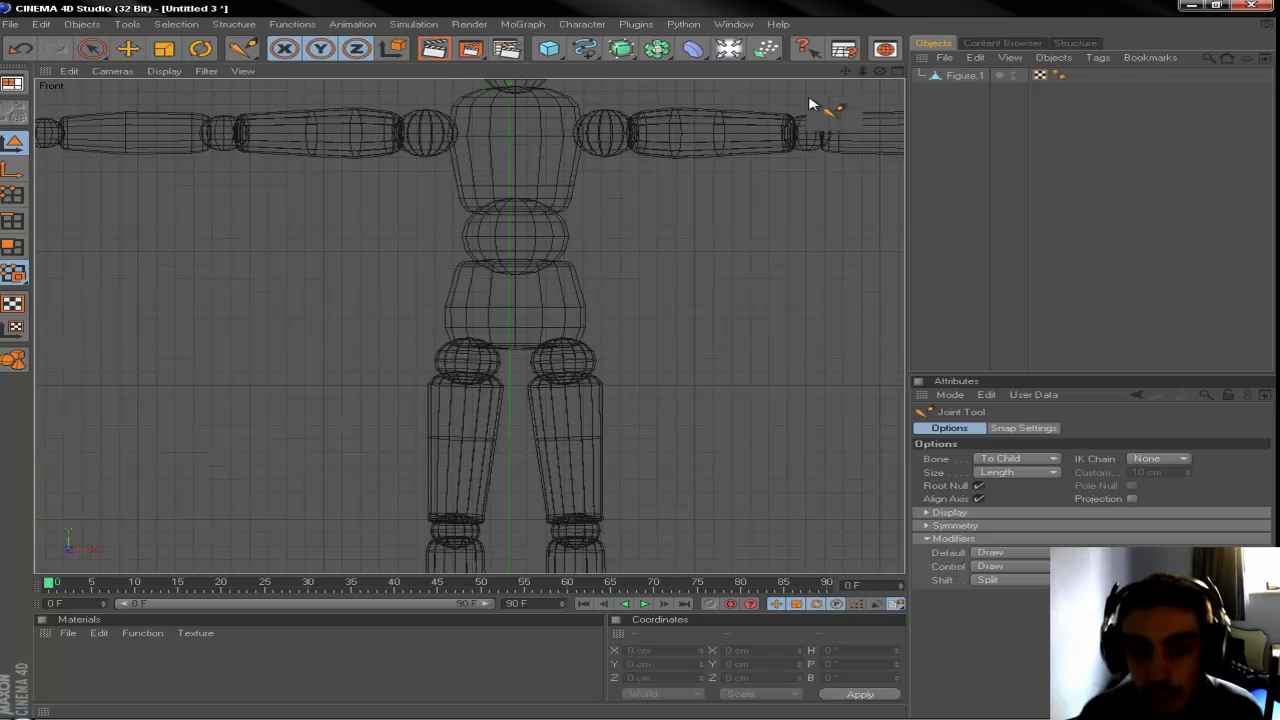
left_click_drag(856, 72, 822, 72)
- Draw a two-joint test chain across the figure's arm in the front view and try adding another joint from the root
left_click(620, 167, "ctrl")
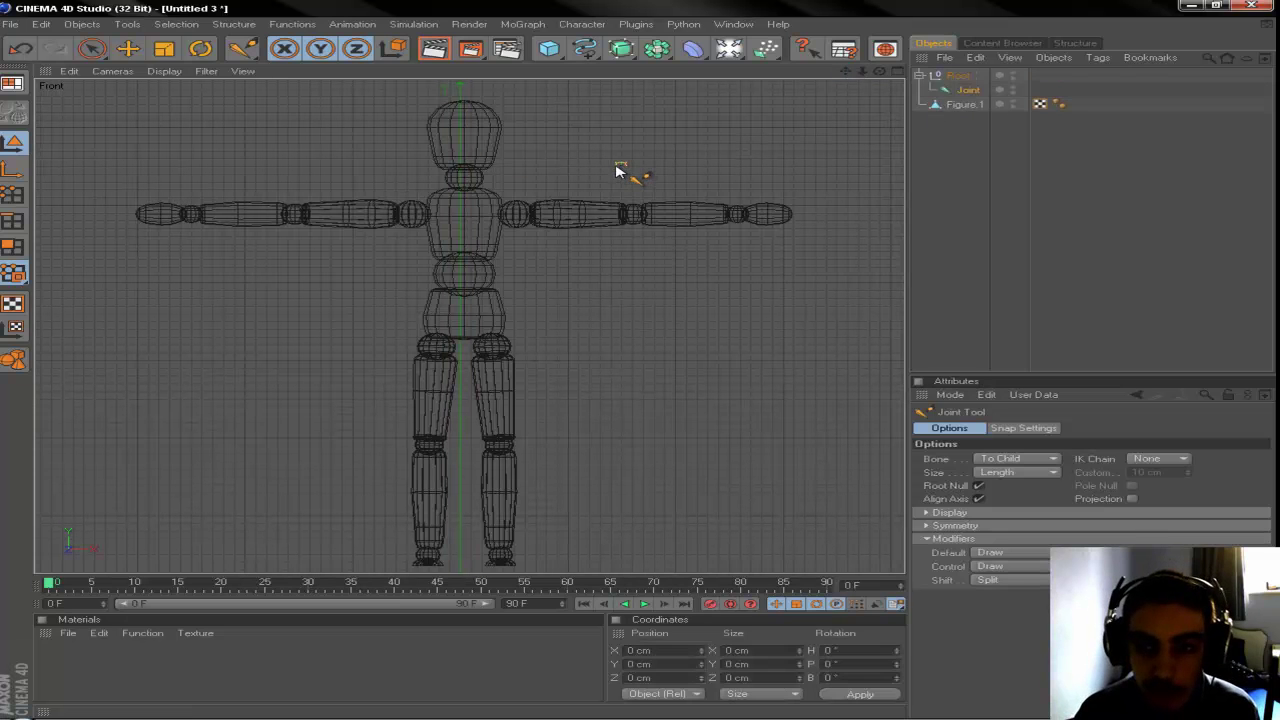
left_click(669, 259, "ctrl")
left_click(972, 76)
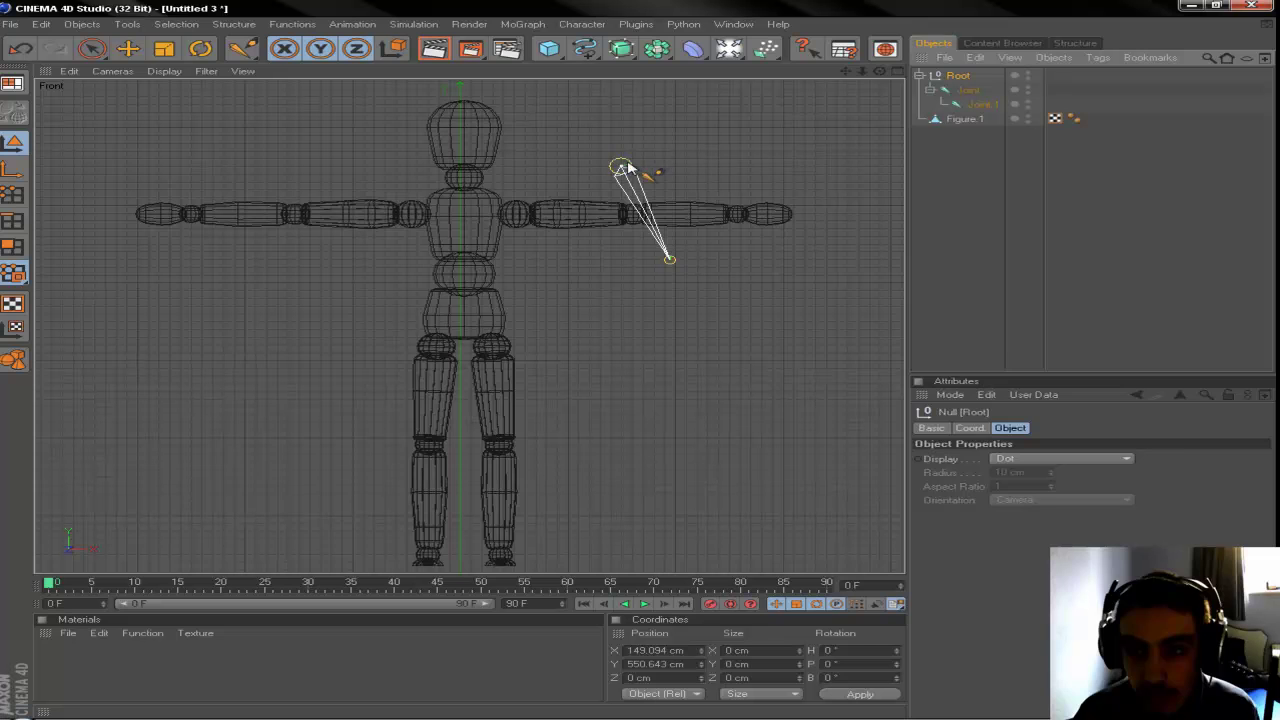
left_click(765, 155, "ctrl")
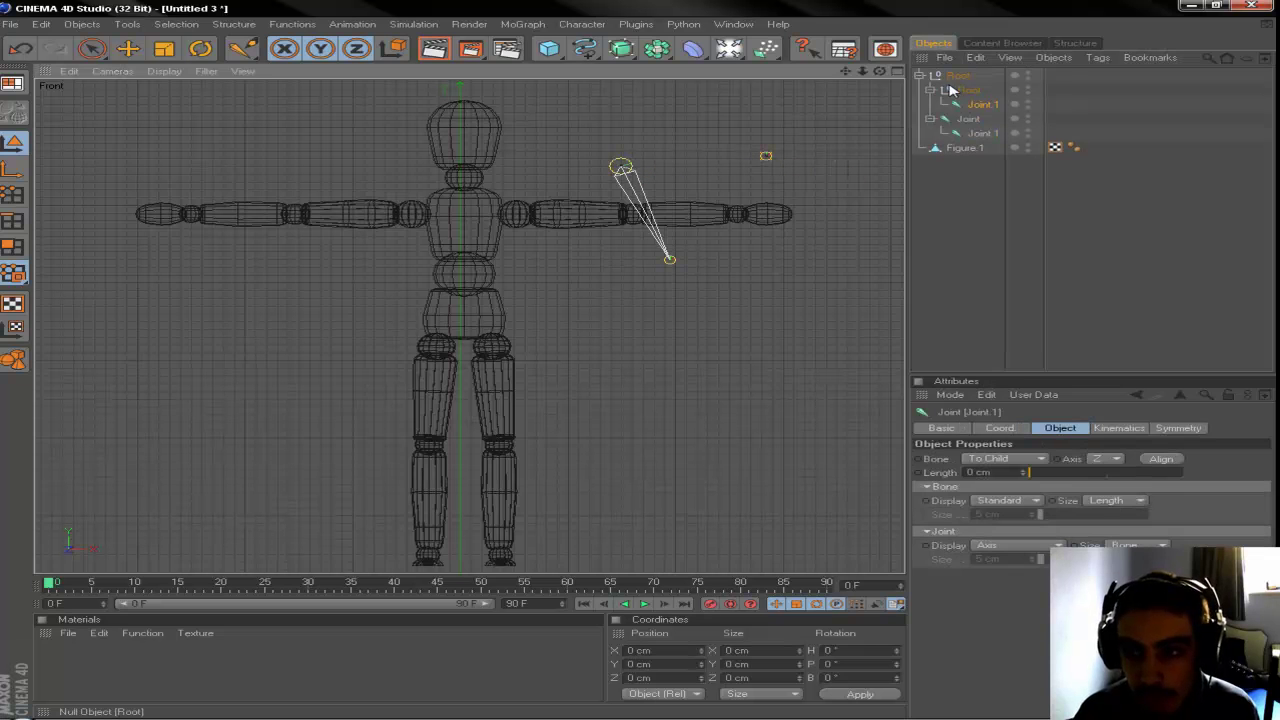
key("ctrl+z")
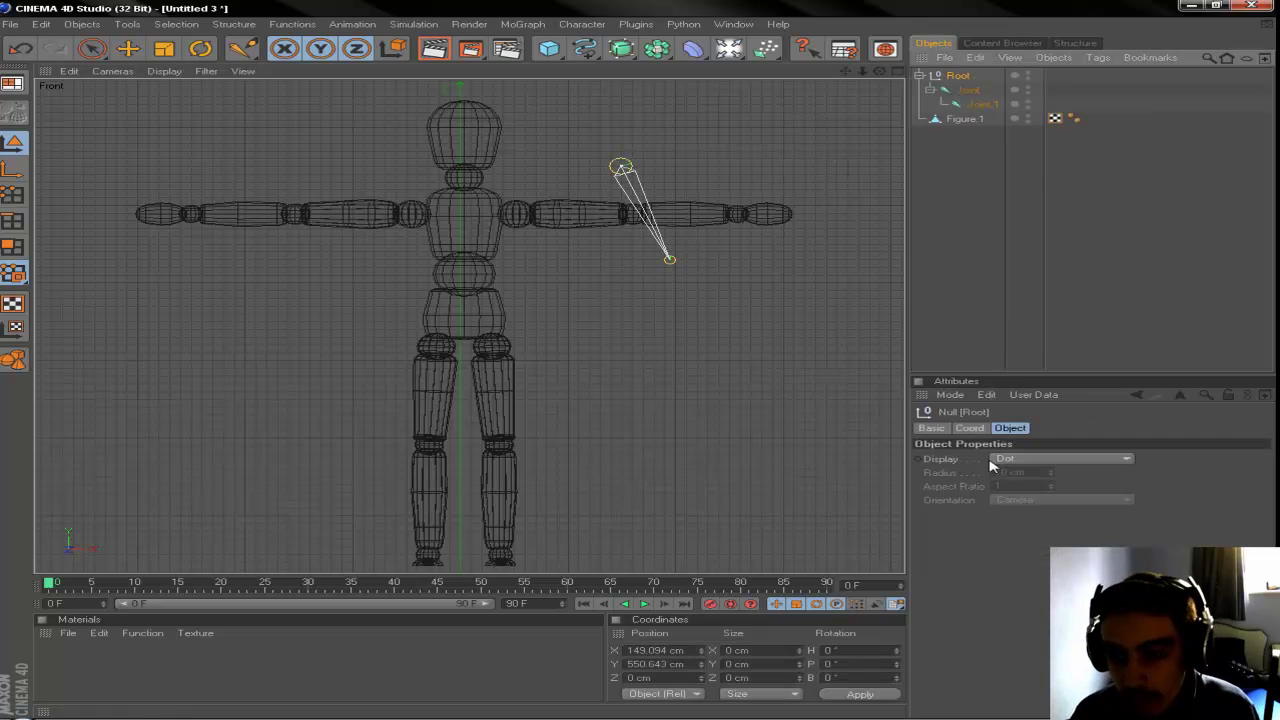
- Move the test chain by its root to about -135 cm on X, and delete the chain
left_click(128, 48)
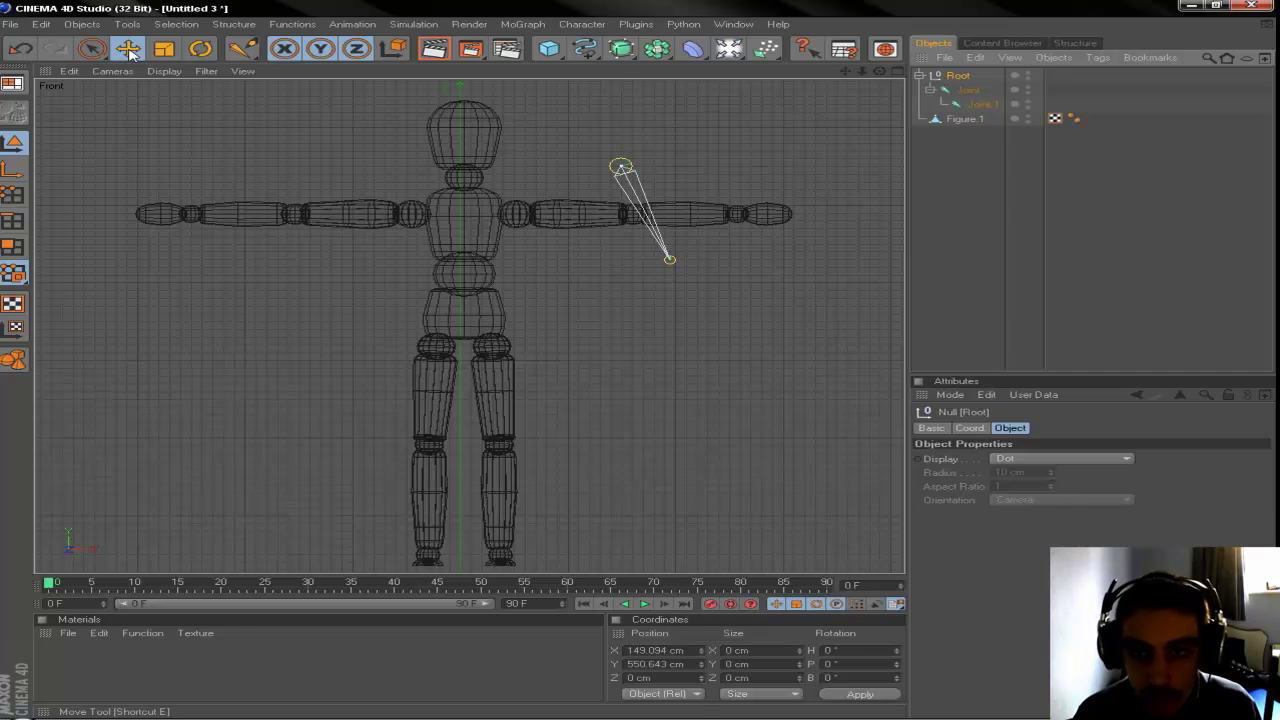
left_click_drag(620, 166, 314, 166)
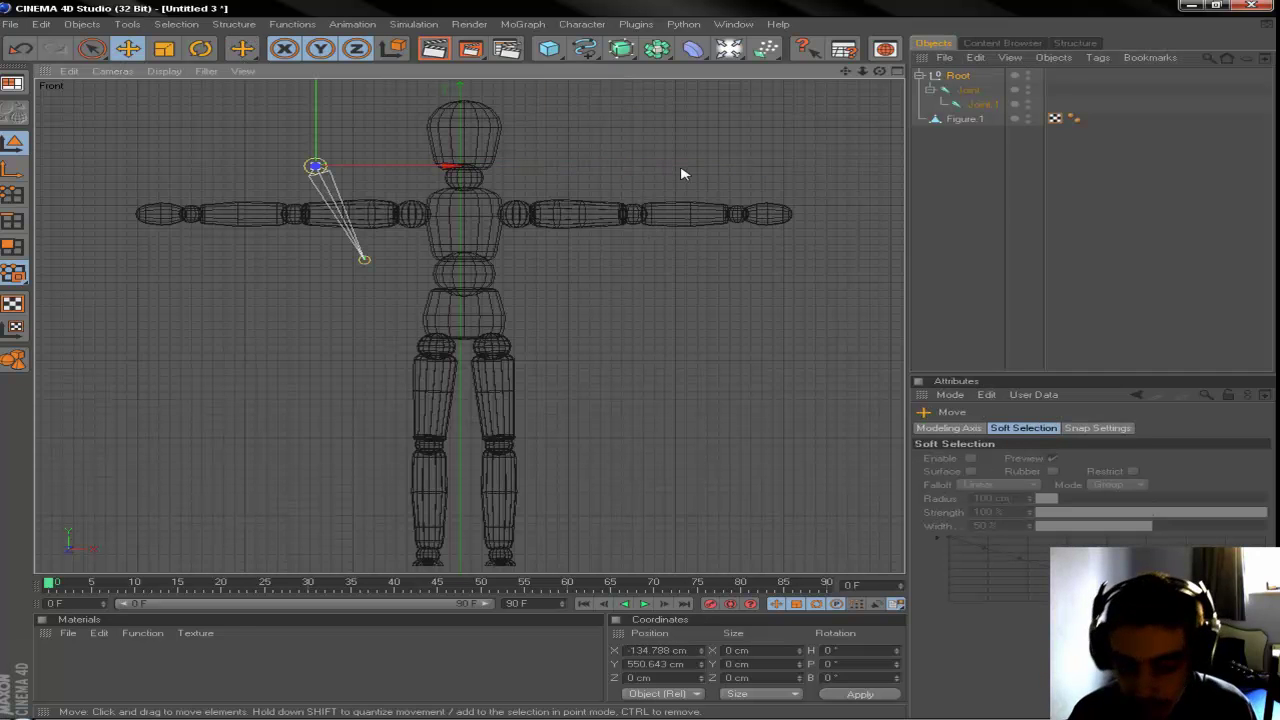
key("Delete")
- With the figure deselected, place the first joint on the centre line in the lower pelvis using the Joint Tool
left_click(965, 76)
left_click_drag(248, 50, 308, 90)
scroll(633, 323, "up", 3)
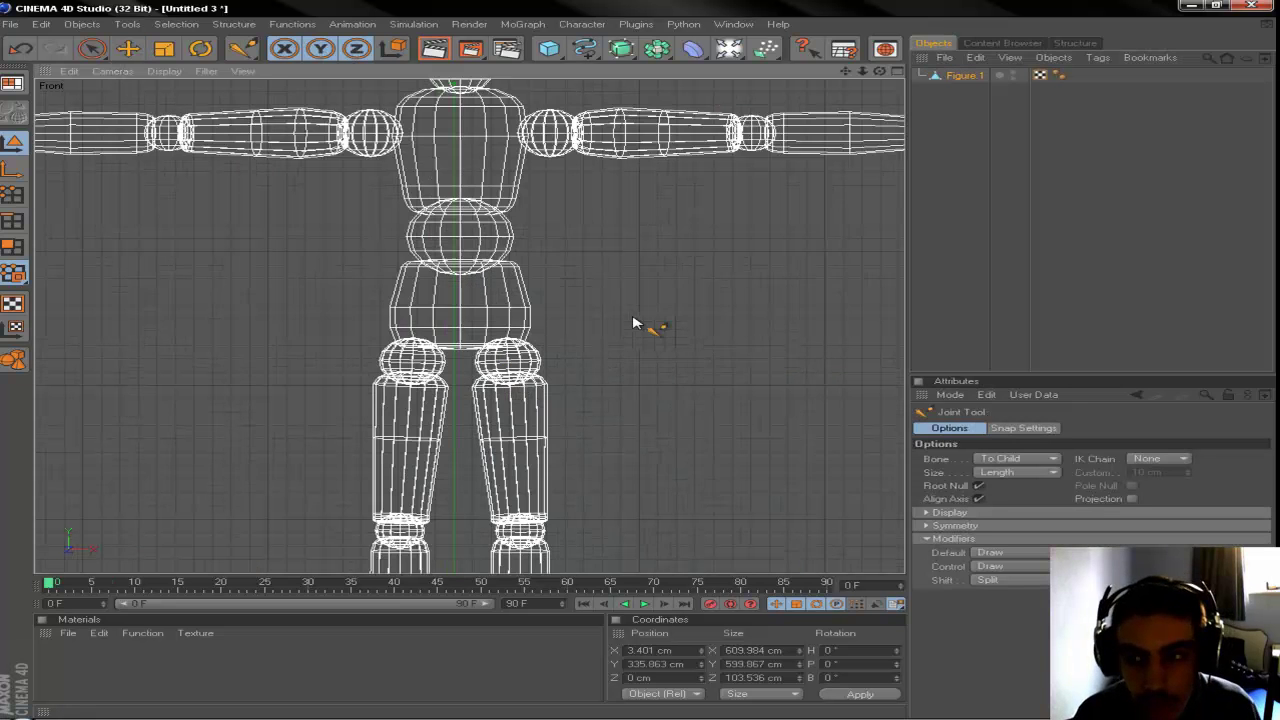
left_click(960, 140)
left_click(243, 50)
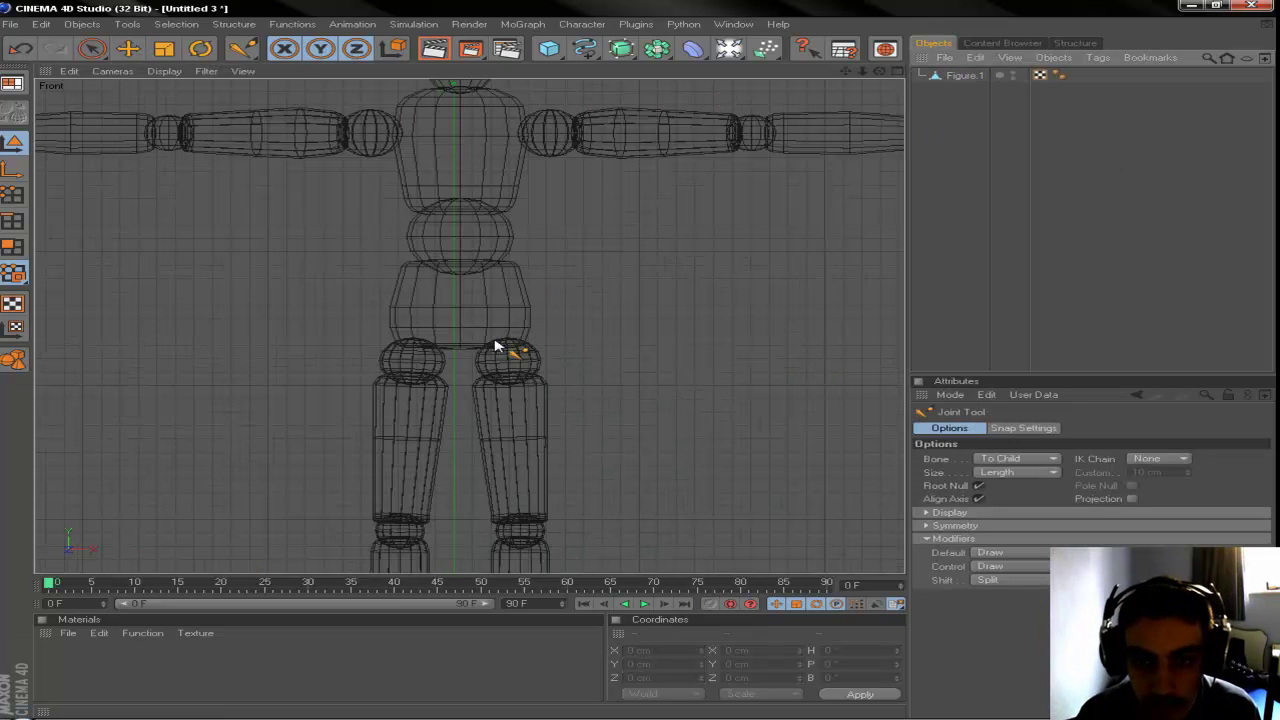
scroll(495, 347, "up", 6)
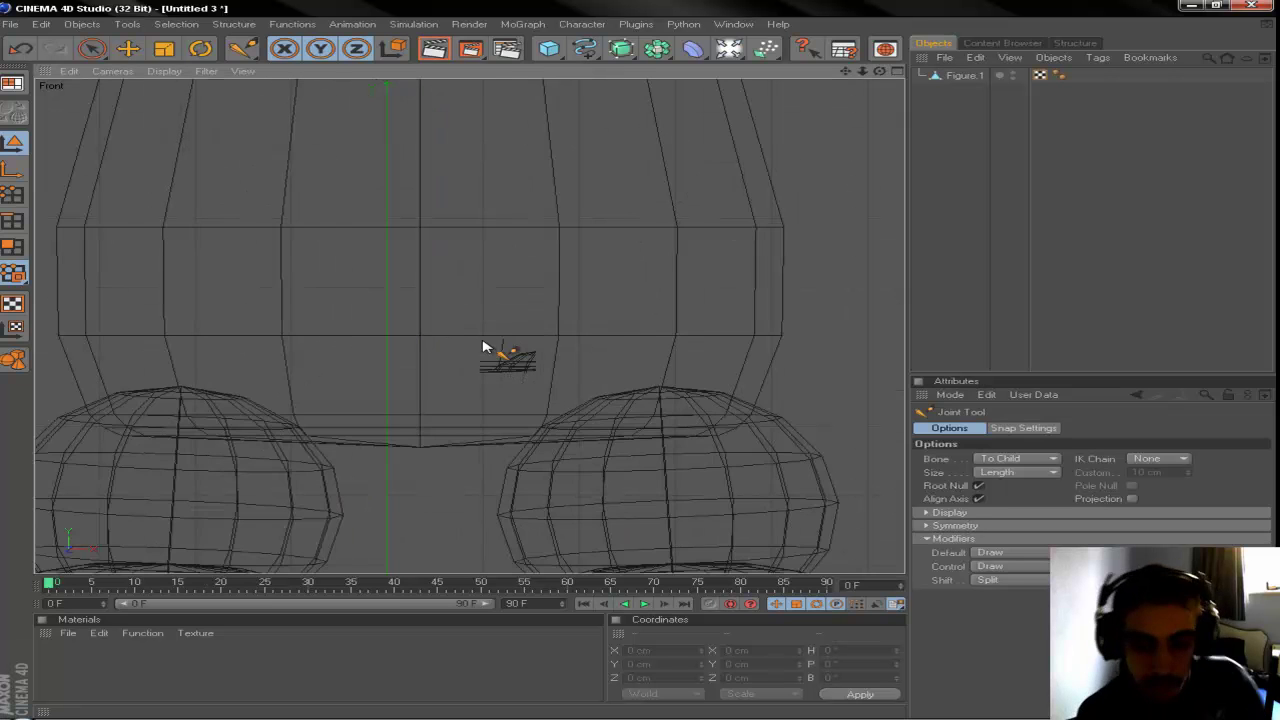
scroll(483, 347, "down", 5)
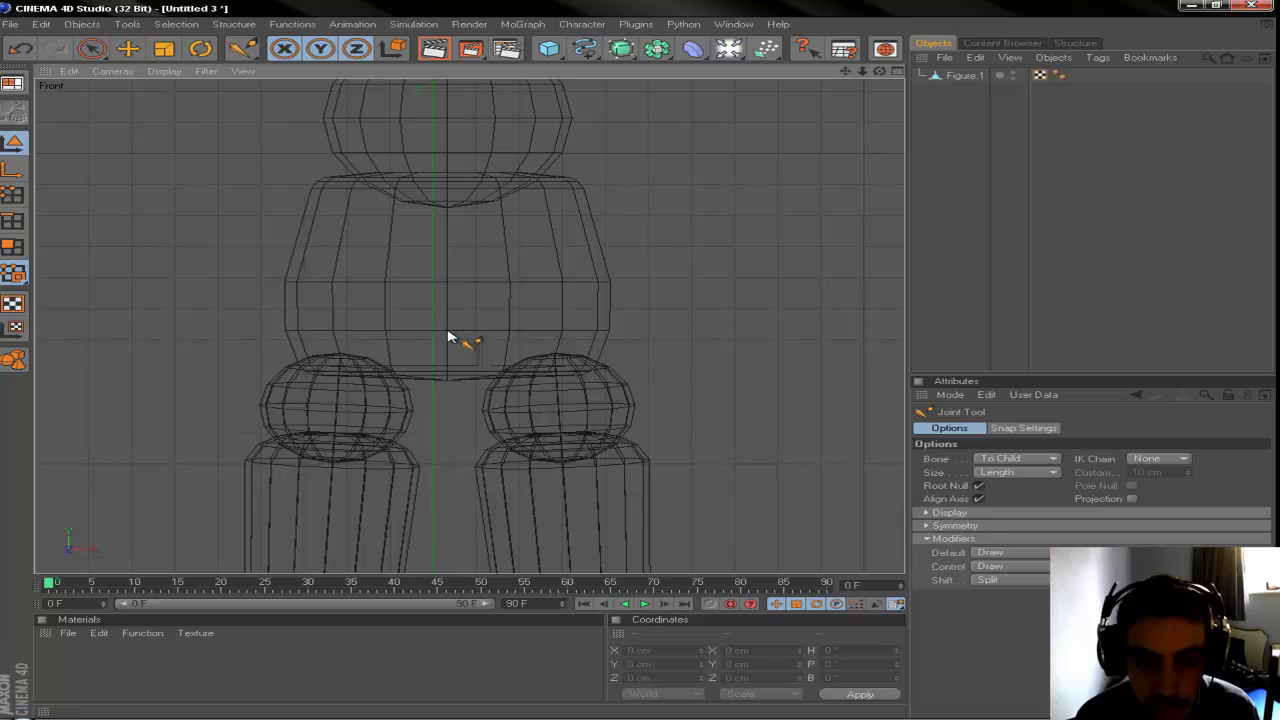
left_click(447, 337)
- Extend the chain up the centre line with one joint at the base of the waist ball and one at its top
scroll(591, 257, "down", 8)
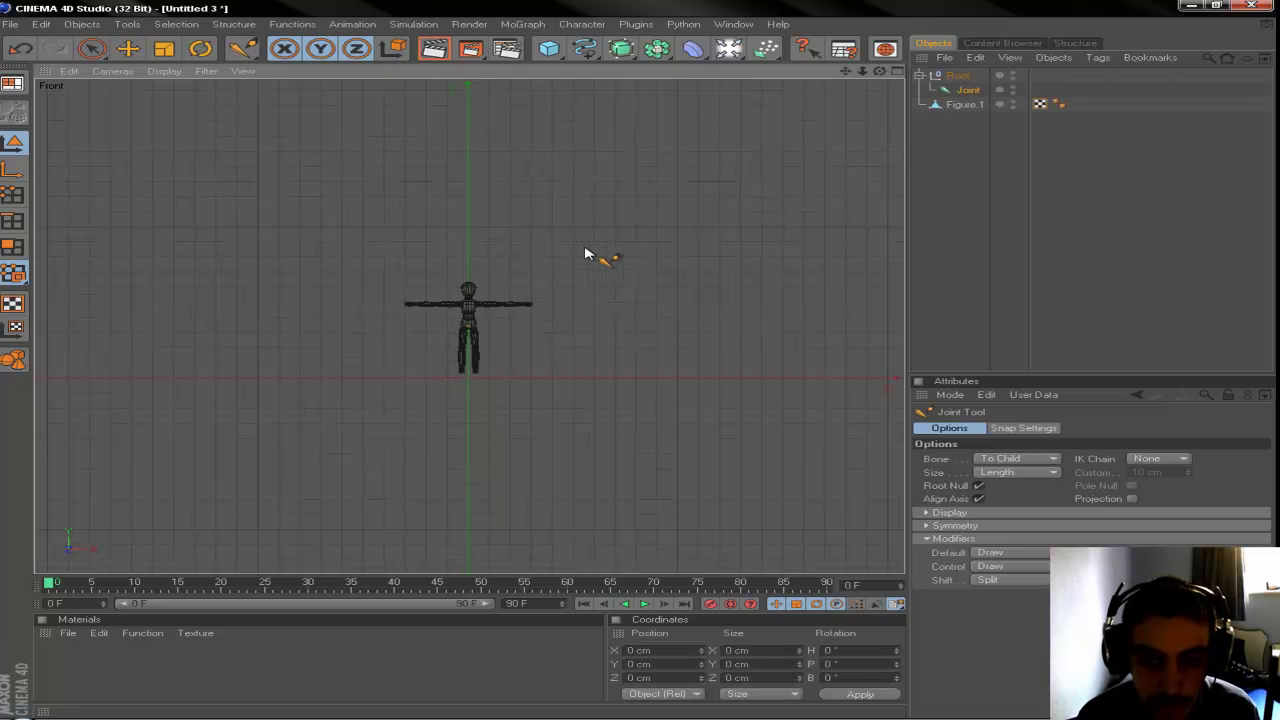
scroll(588, 256, "up", 4)
scroll(587, 254, "up", 7)
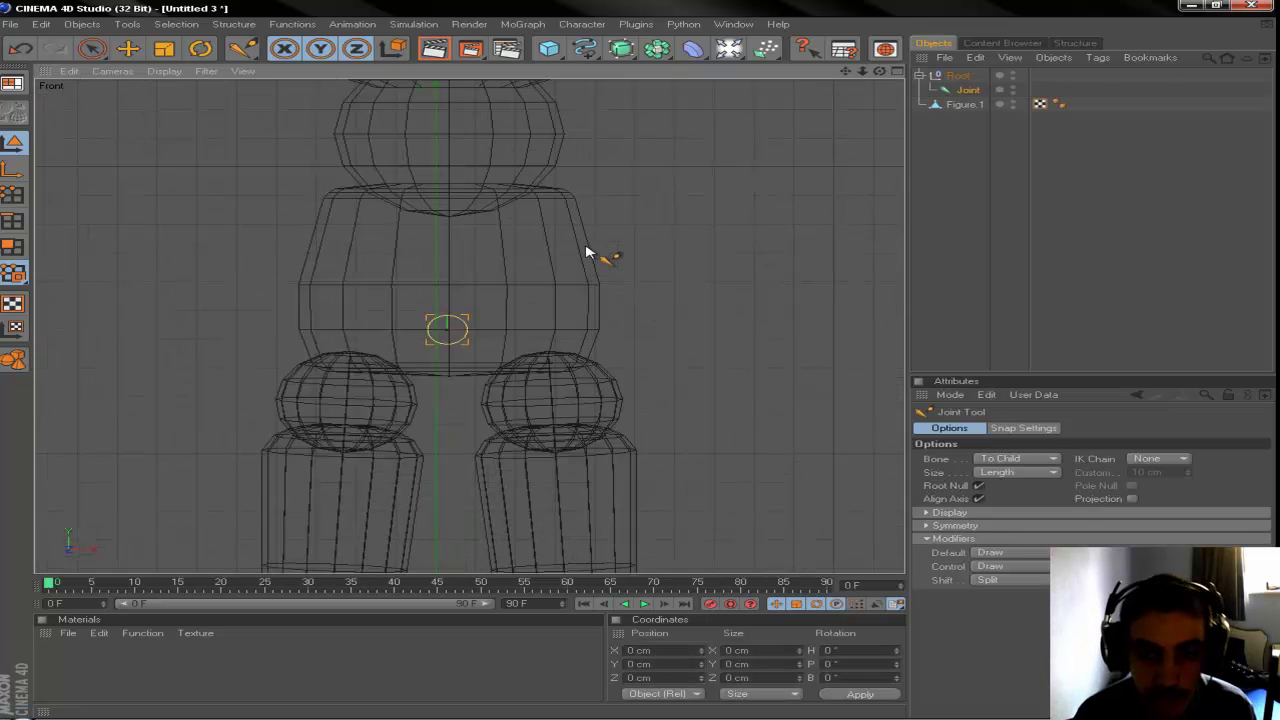
scroll(587, 253, "up", 2)
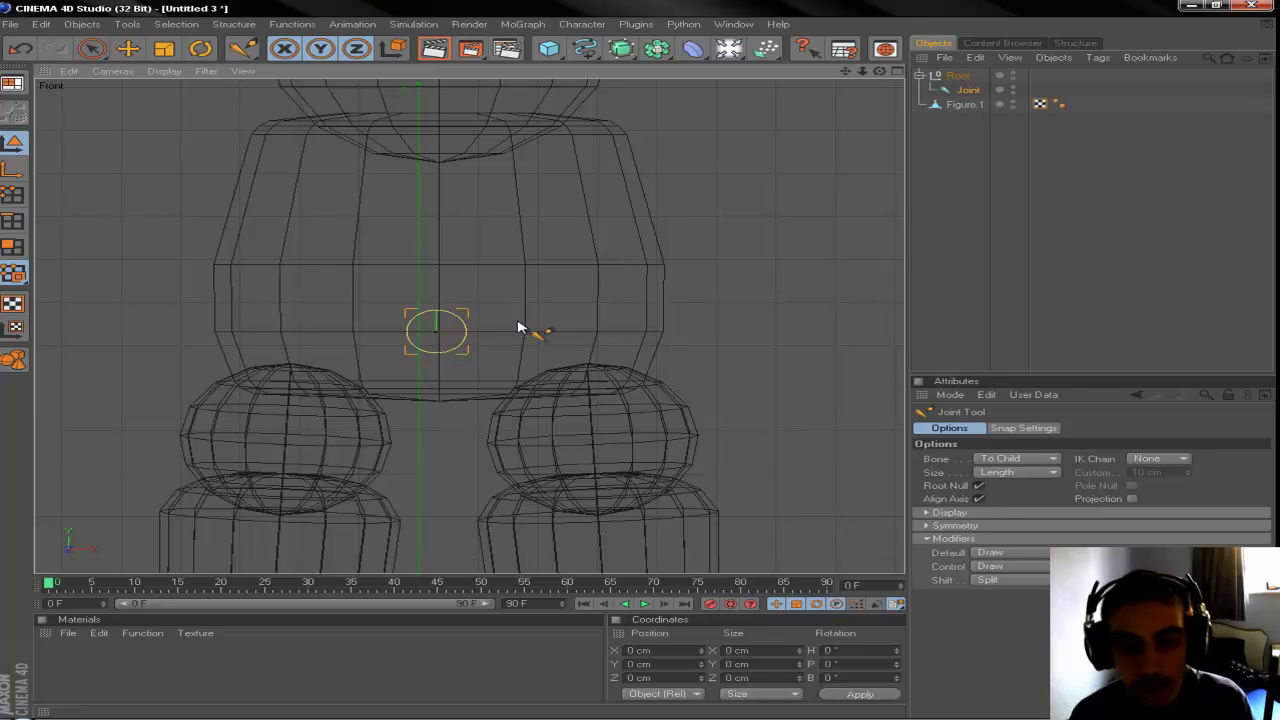
scroll(486, 234, "up", 3)
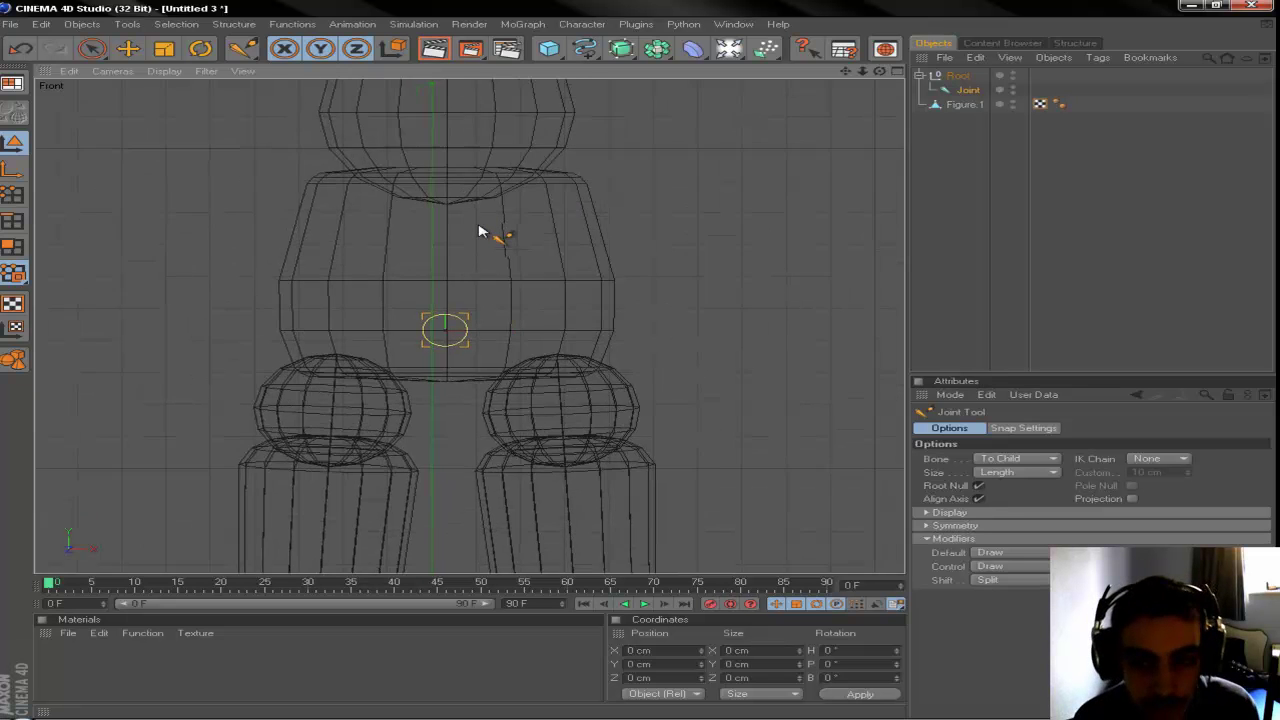
scroll(766, 234, "down", 6)
left_click_drag(854, 73, 878, 203)
scroll(514, 257, "up", 4)
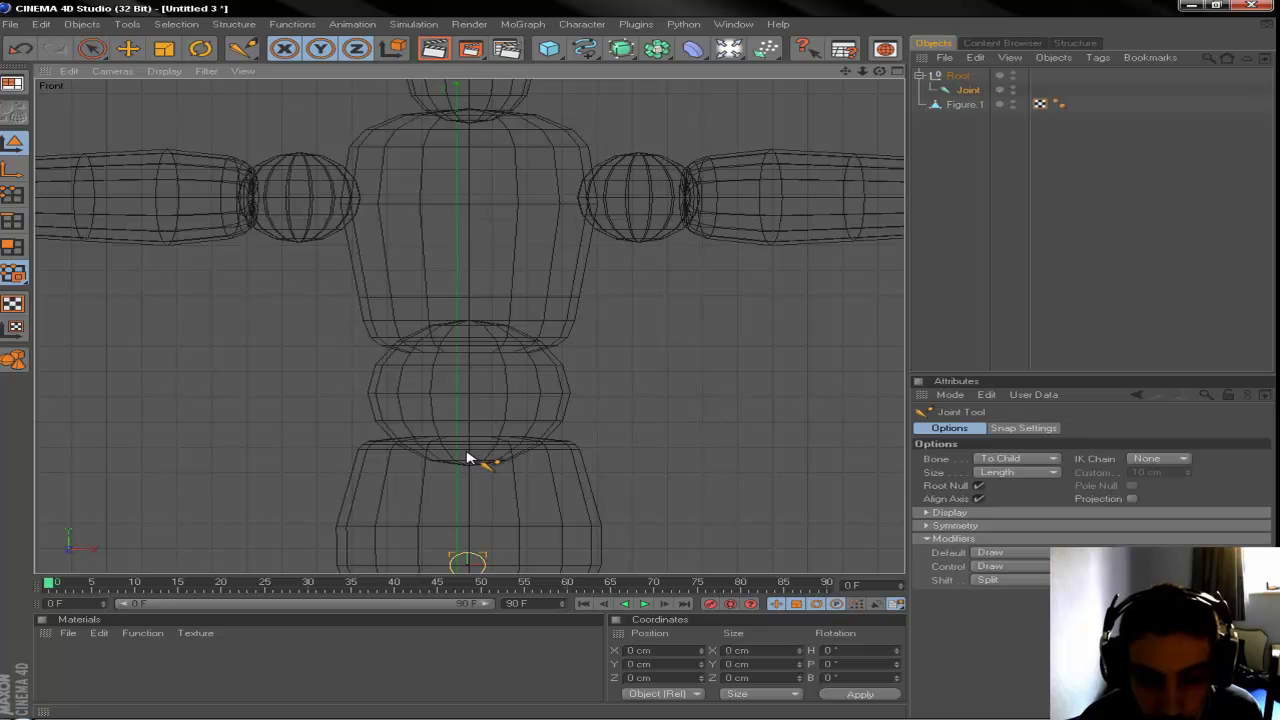
left_click(897, 75)
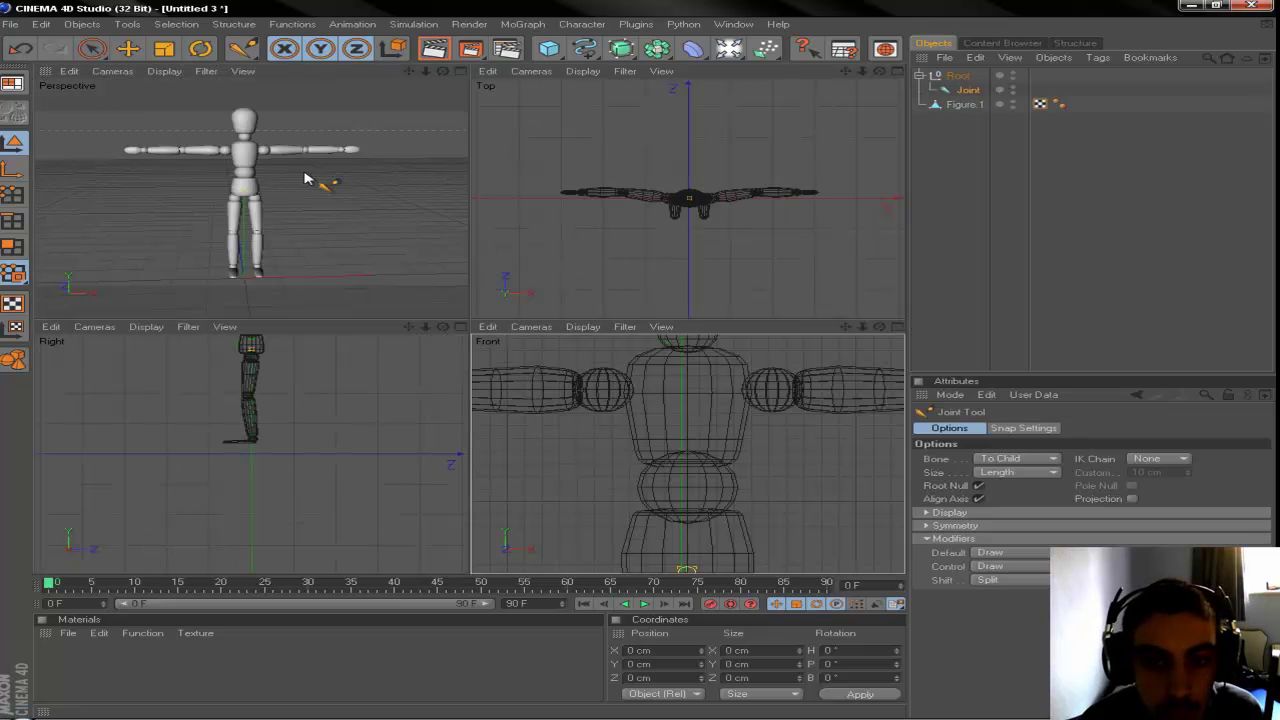
scroll(305, 178, "up", 5)
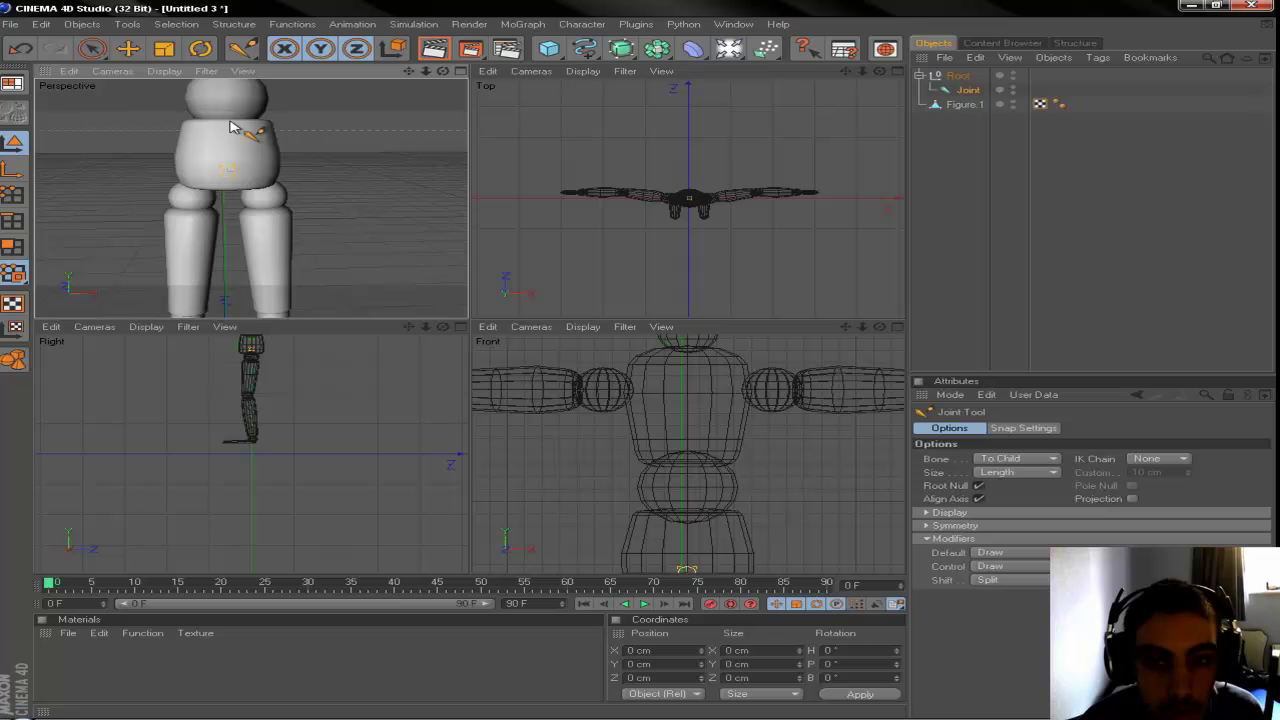
left_click(897, 327)
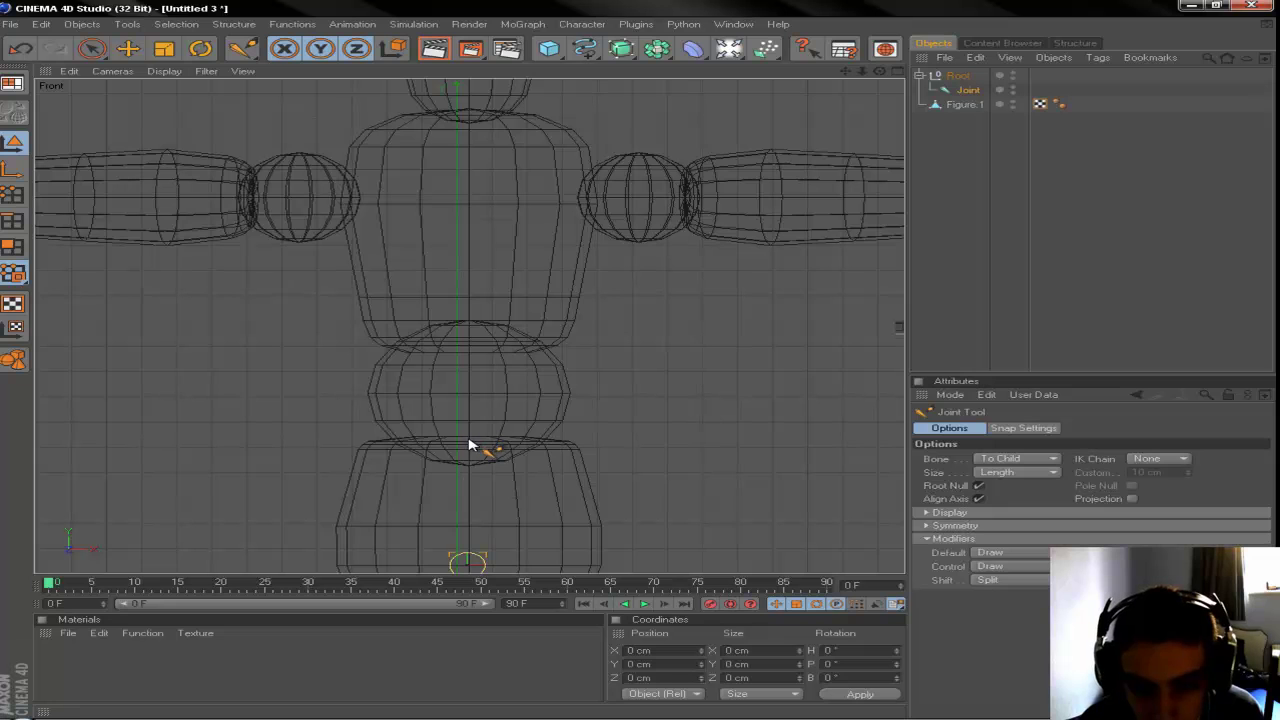
left_click(470, 445)
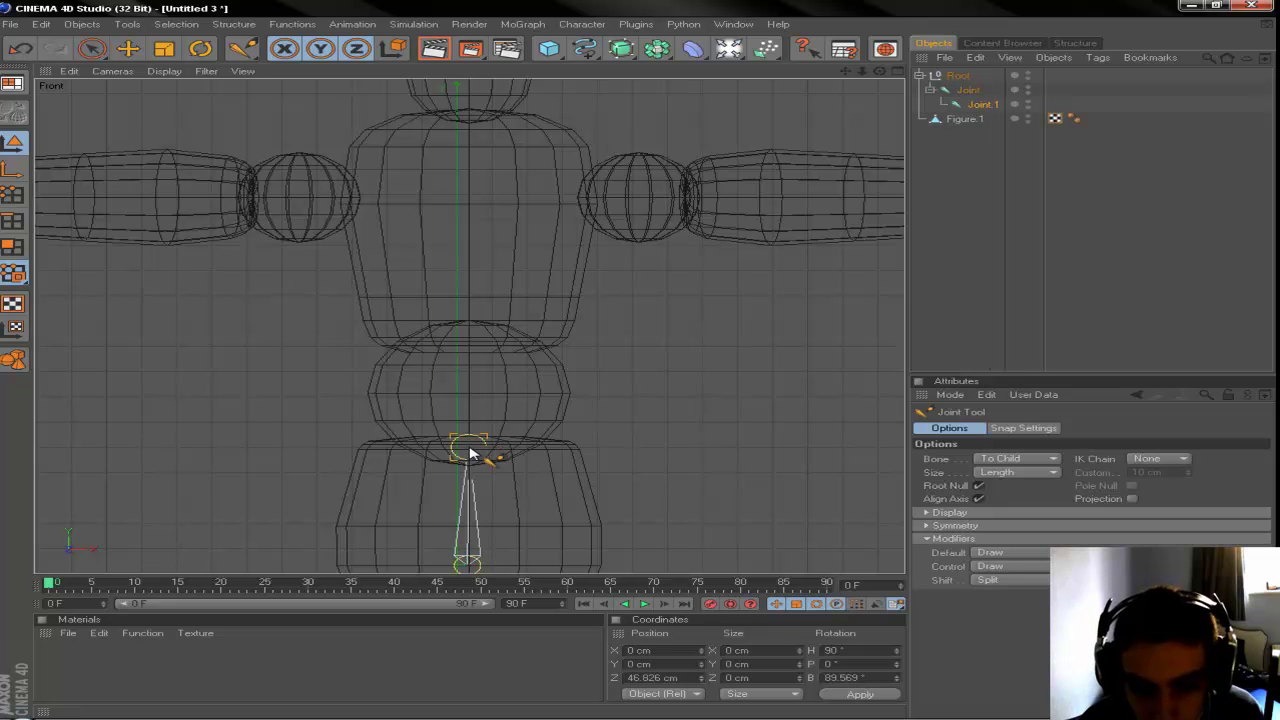
left_click(468, 340)
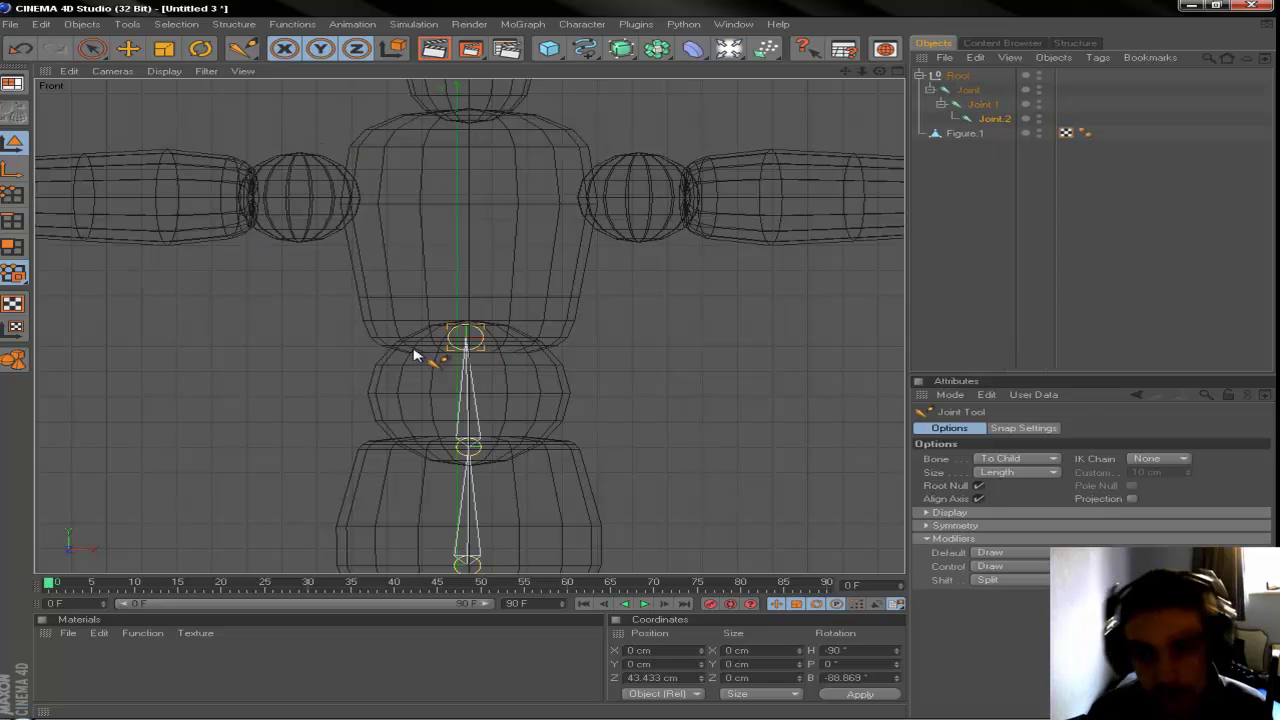
scroll(557, 143, "down", 8)
scroll(476, 245, "up", 5)
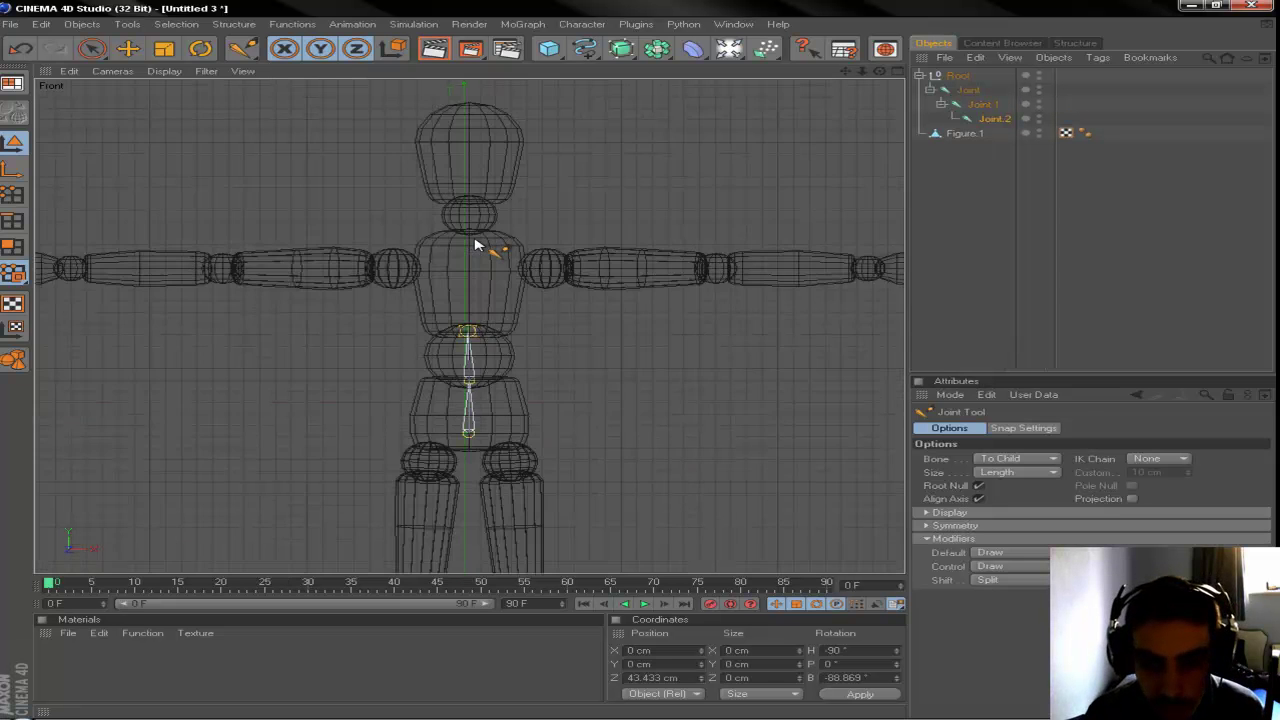
scroll(476, 245, "up", 2)
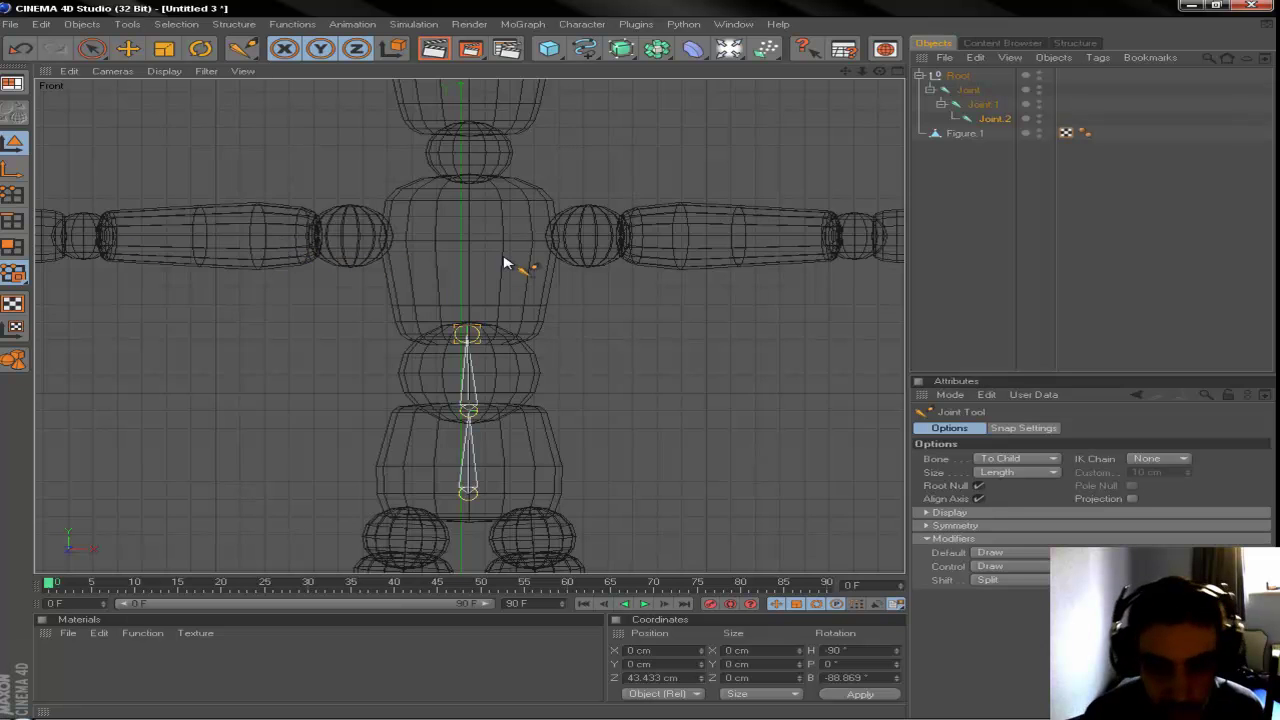
scroll(500, 255, "up", 2)
scroll(595, 330, "down", 2)
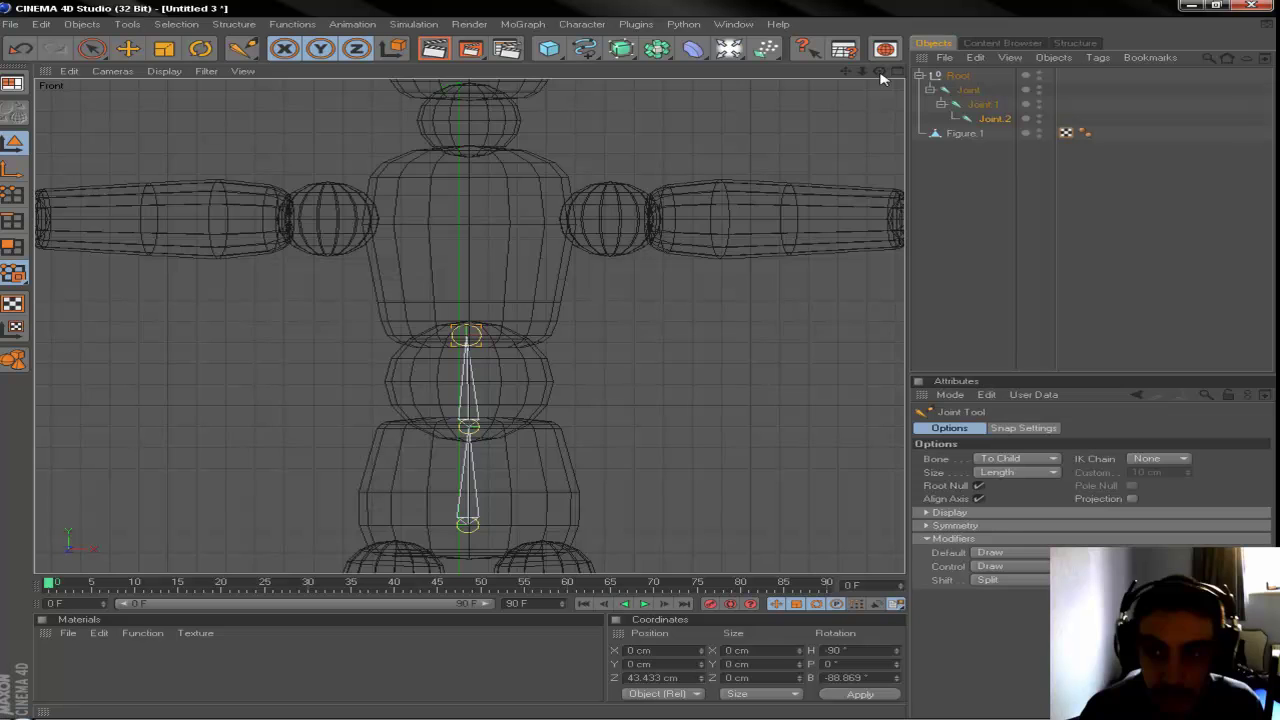
scroll(540, 256, "up", 3)
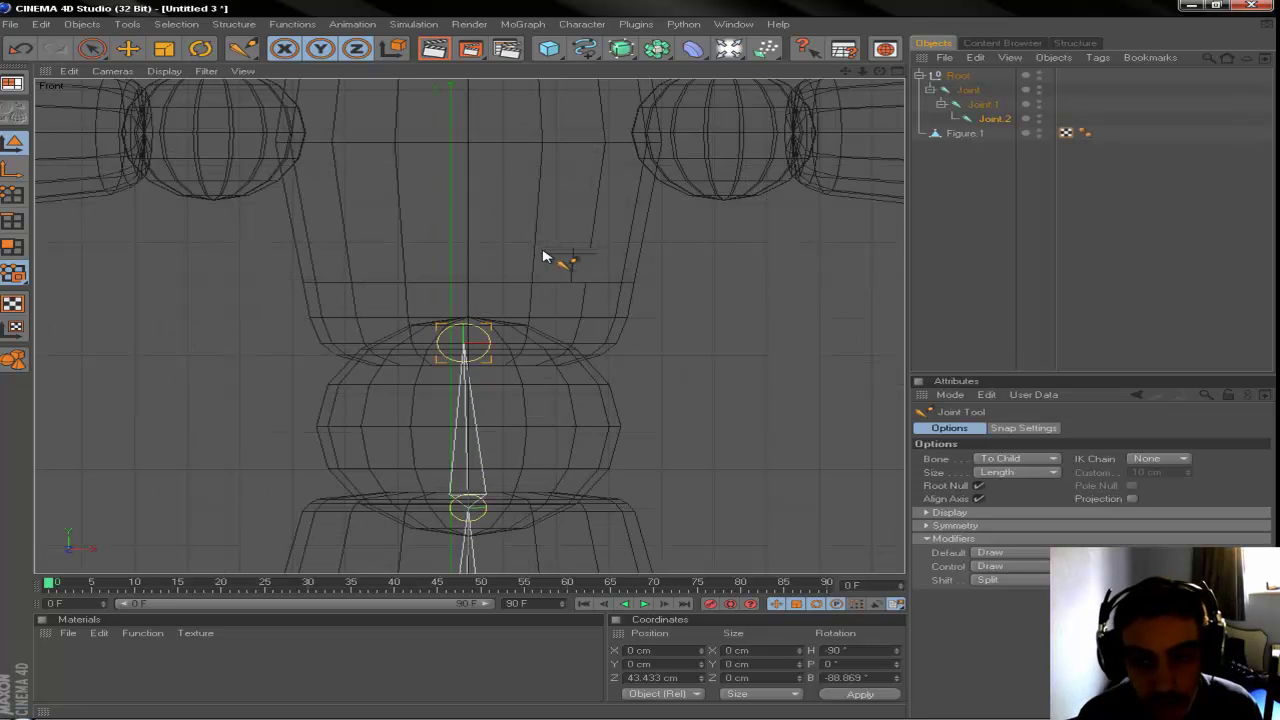
scroll(545, 256, "down", 3)
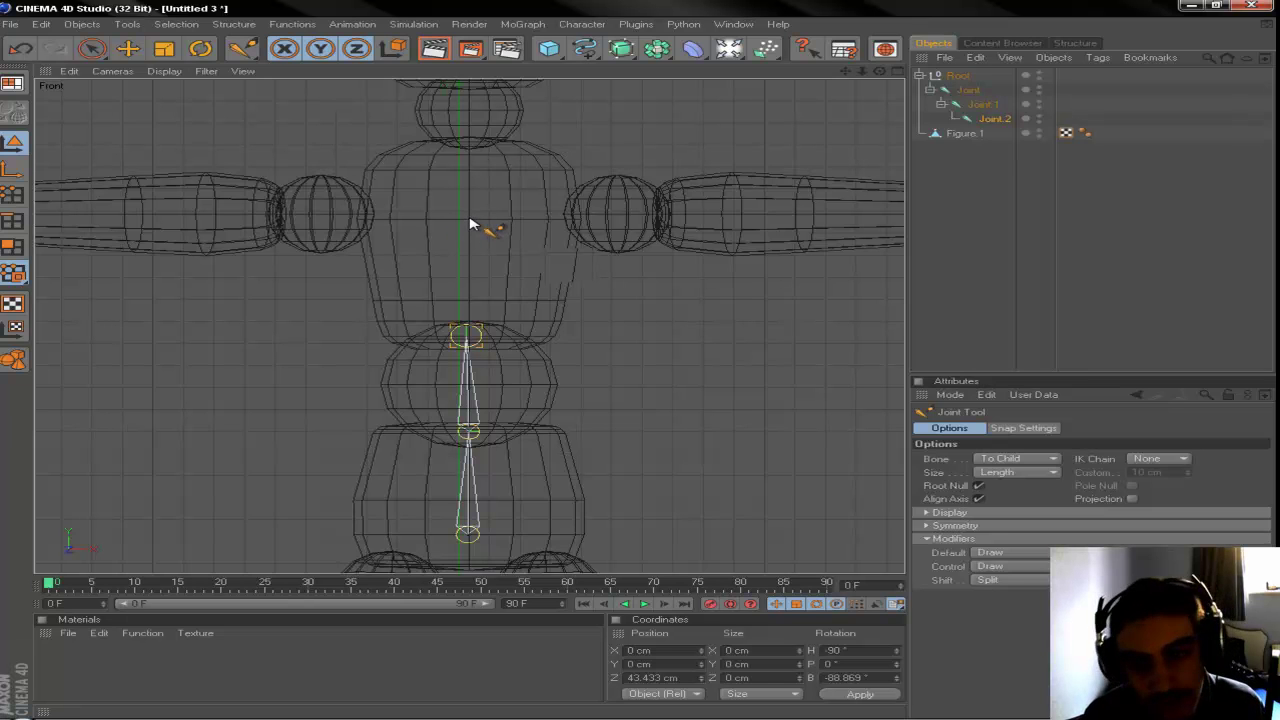
- Extend the chain up the centre line with a joint in the middle of the chest
left_click(468, 219)
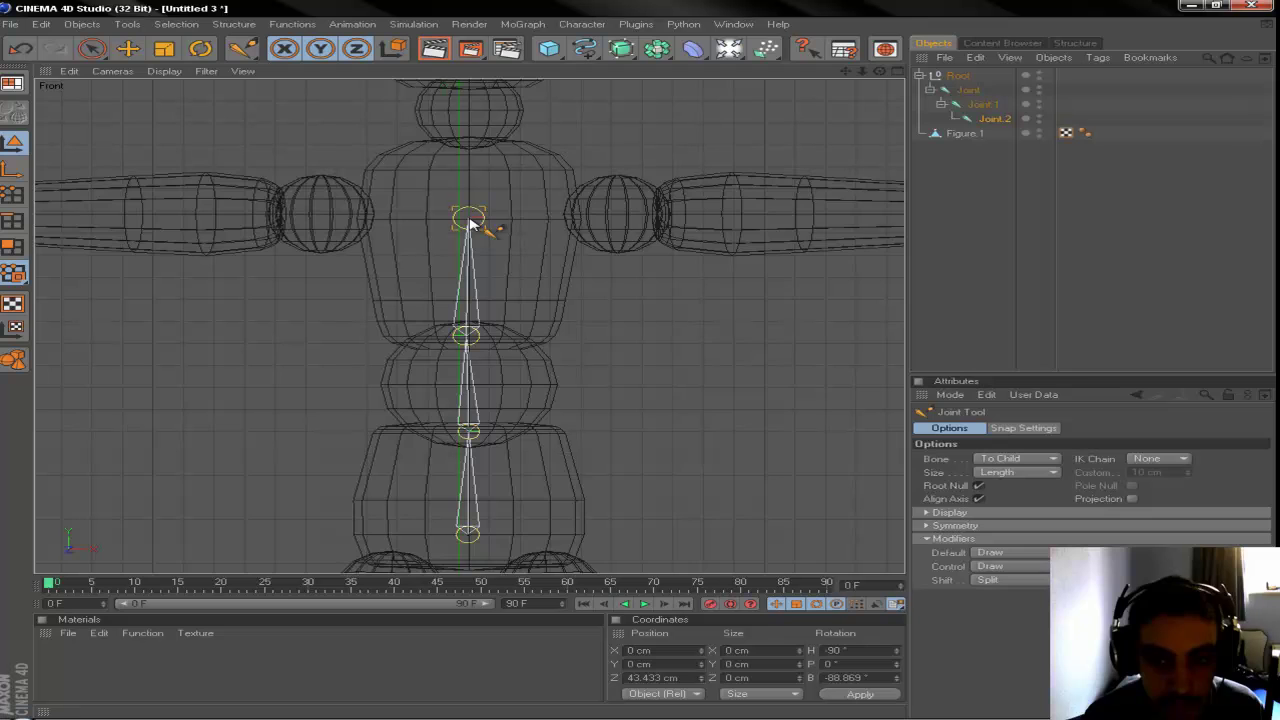
left_click(469, 219)
scroll(474, 221, "up", 5)
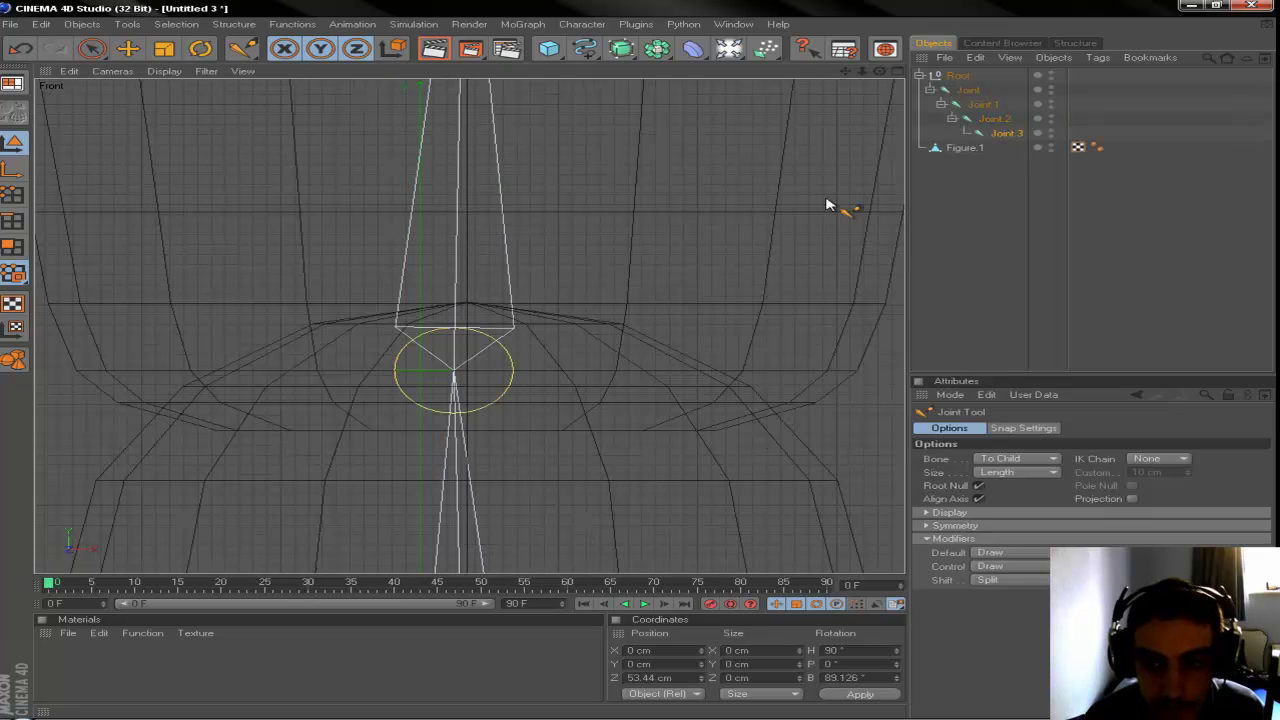
left_click_drag(845, 72, 811, 531)
scroll(546, 352, "down", 5)
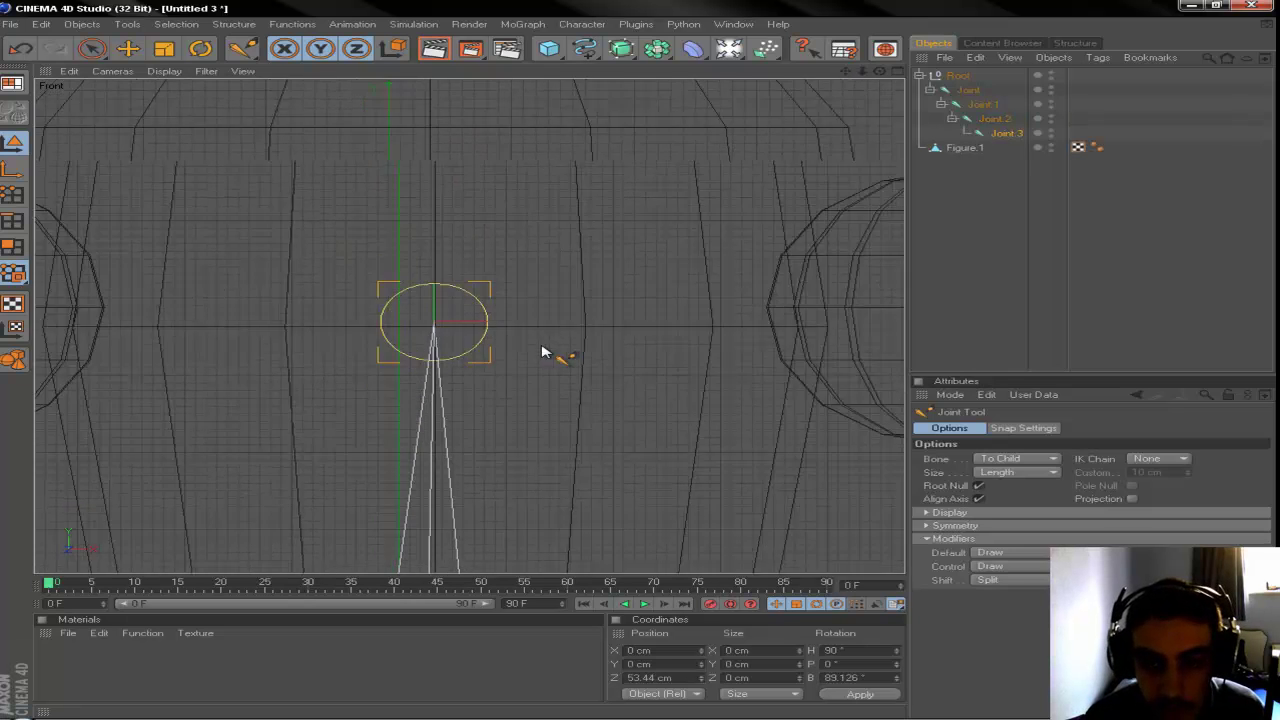
scroll(886, 277, "down", 5)
scroll(520, 274, "up", 8)
scroll(514, 276, "down", 5)
scroll(500, 272, "up", 5)
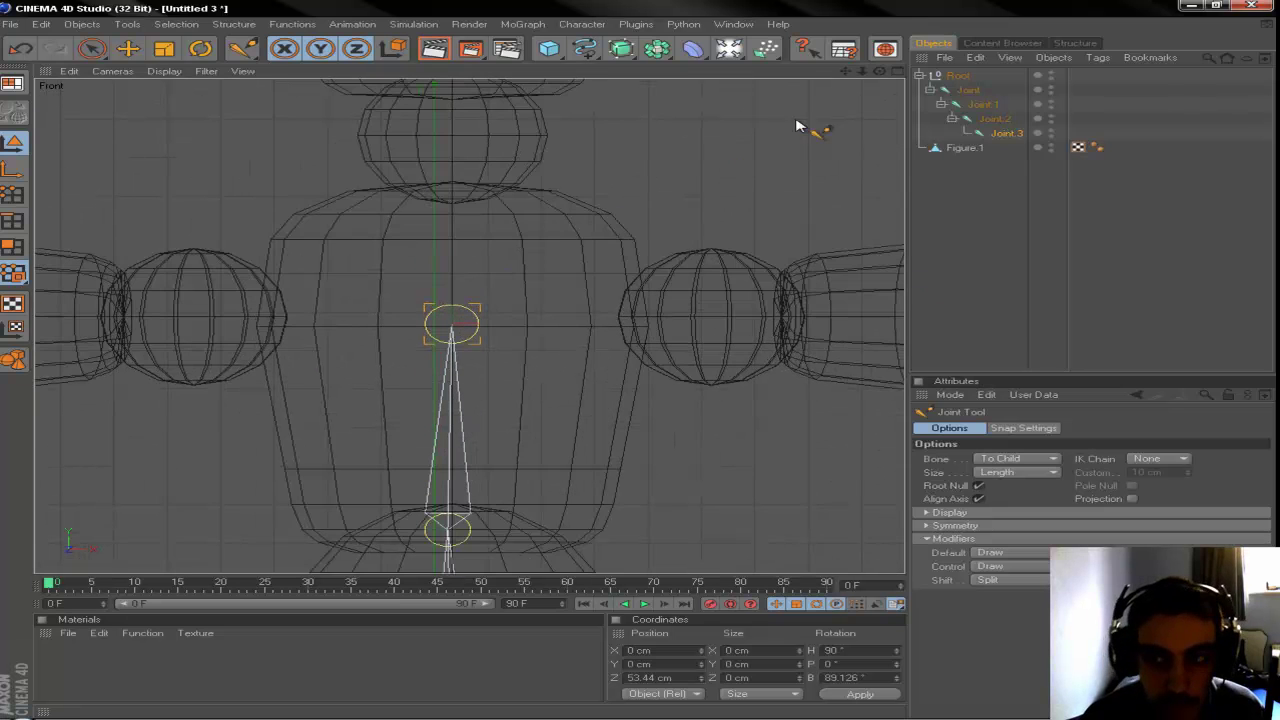
- Continue the chain with joints at the base and top of the neck ball, ending with one at the top of the head
left_click_drag(846, 72, 877, 360)
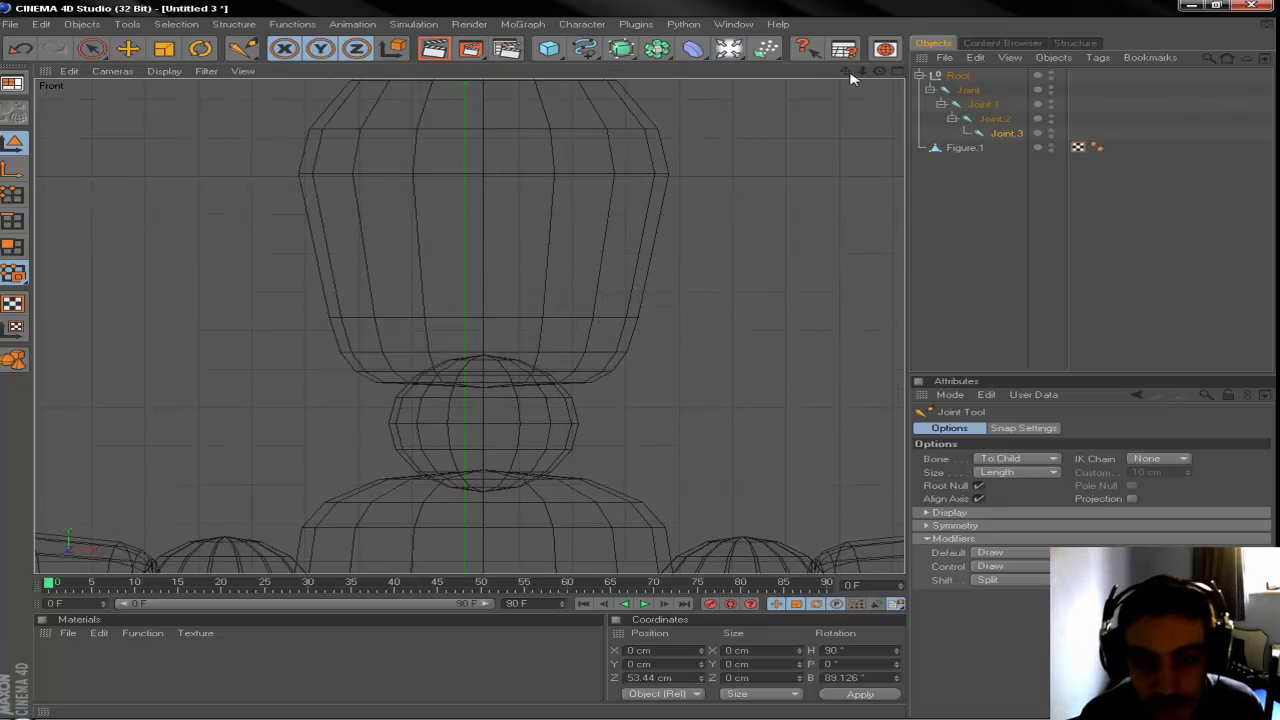
left_click(483, 475, "ctrl")
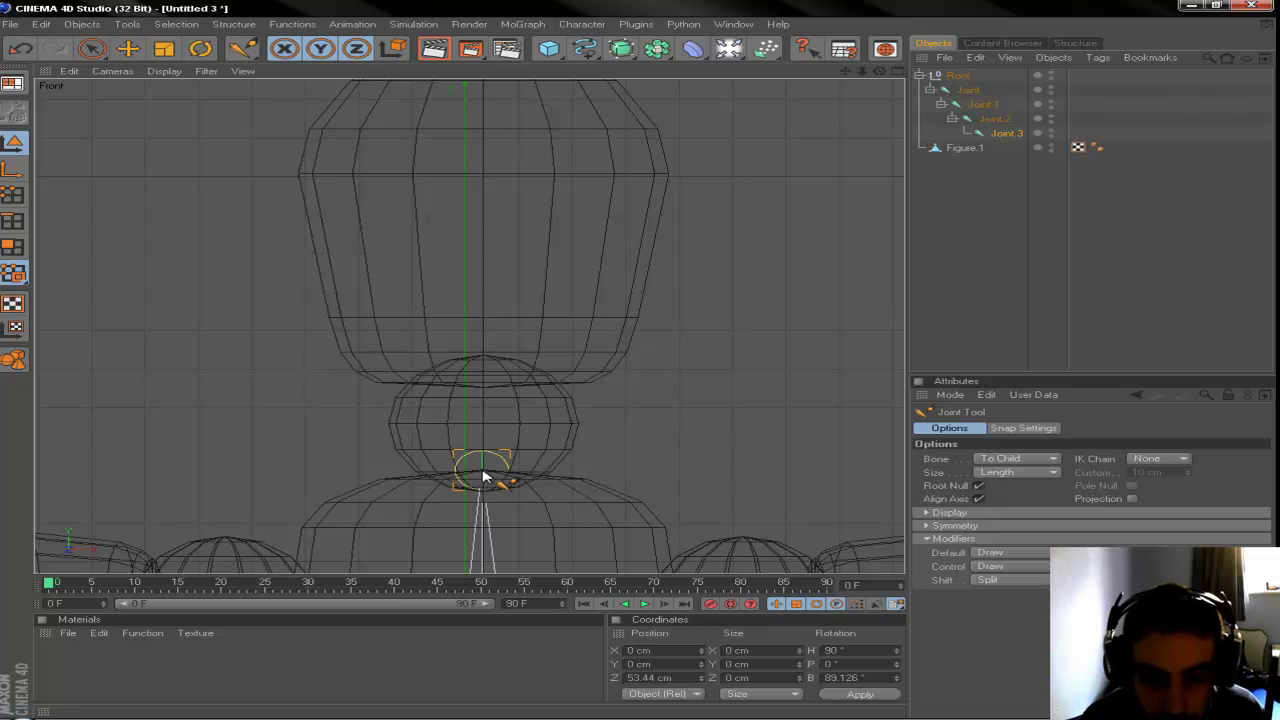
left_click(483, 375, "ctrl")
scroll(486, 376, "down", 2)
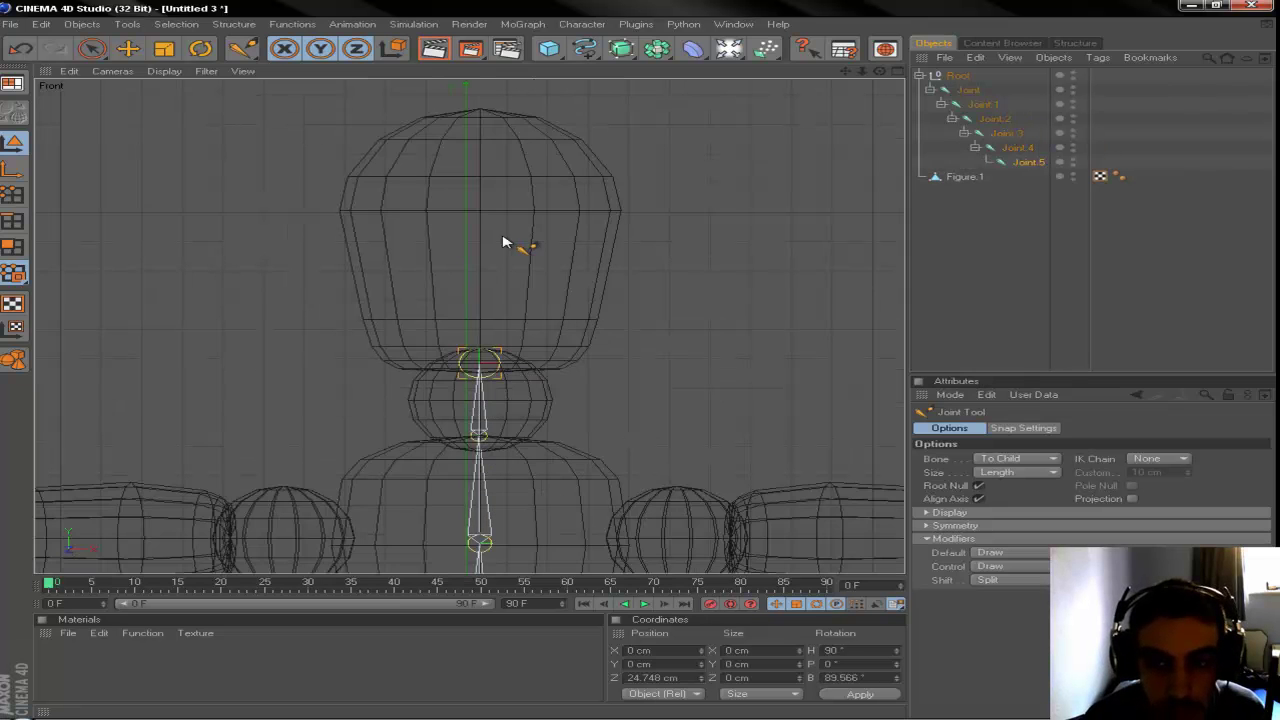
left_click(480, 115, "ctrl")
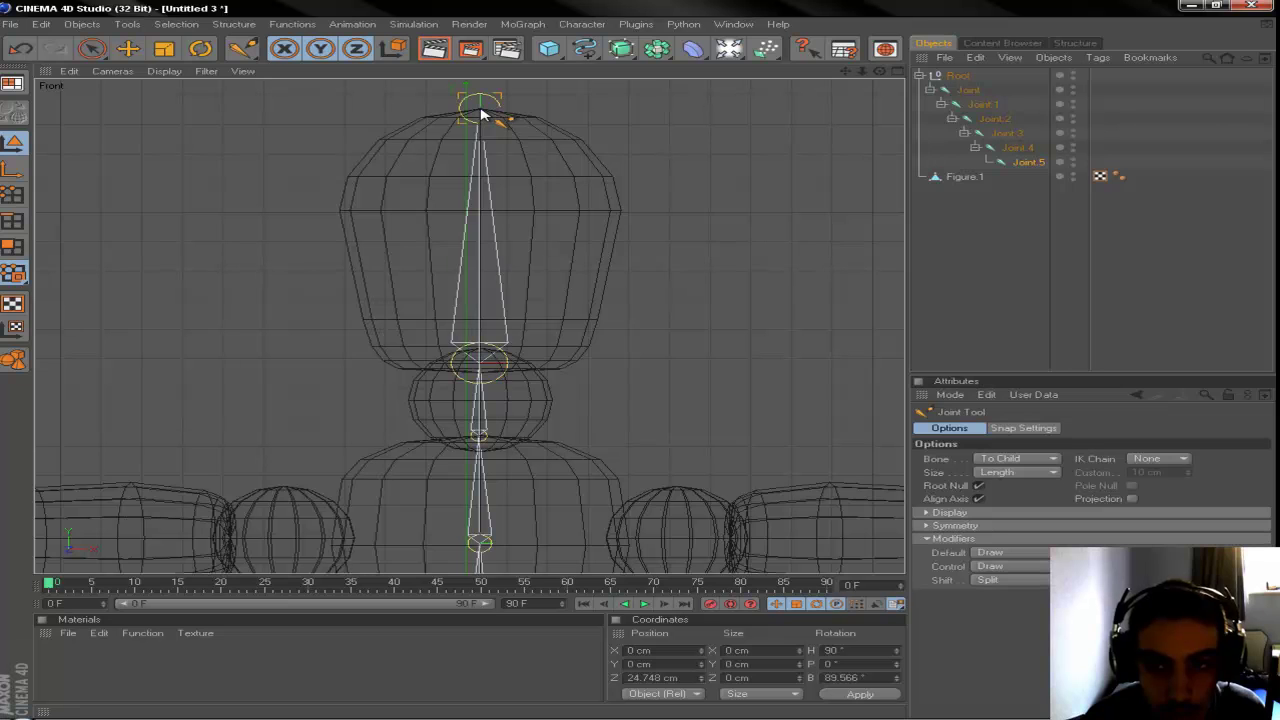
scroll(742, 268, "down", 2)
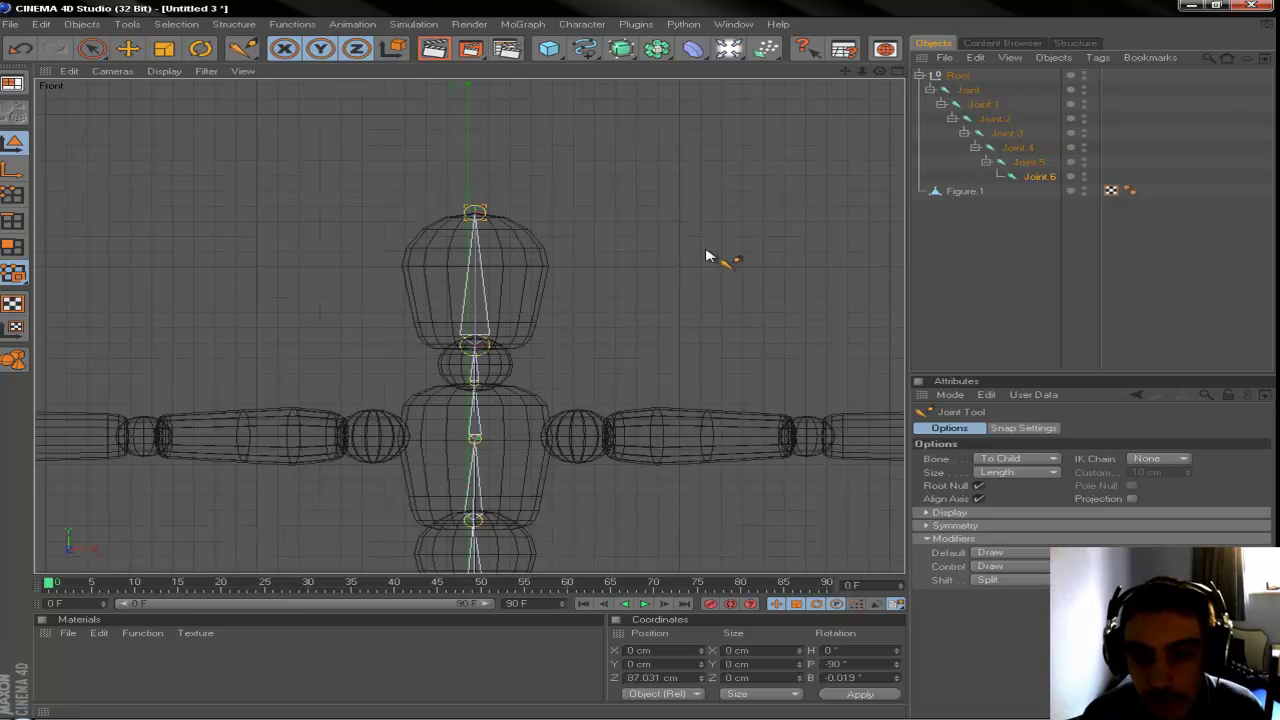
- Set the Joint Tool's Default modifier to Move and shift the lowest pelvis joint onto the figure's centre line
left_click(1010, 556)
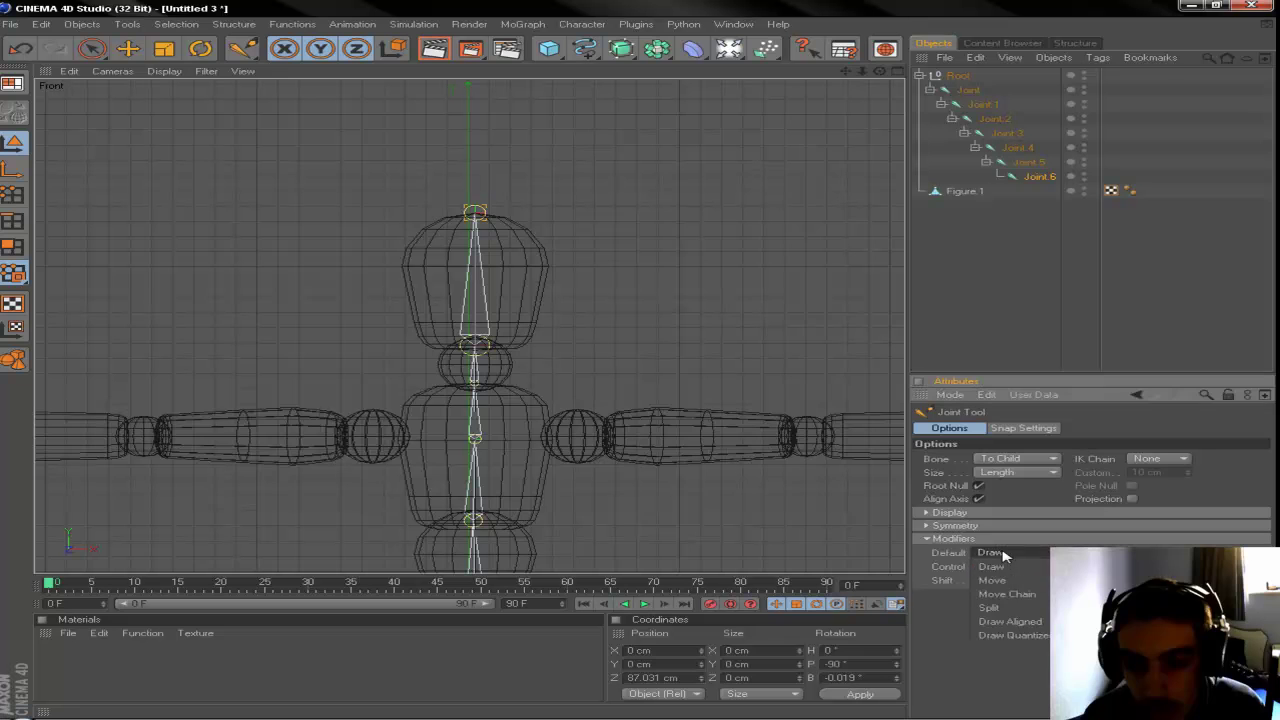
left_click(1010, 583)
left_click_drag(845, 72, 835, 0)
scroll(572, 386, "up", 14)
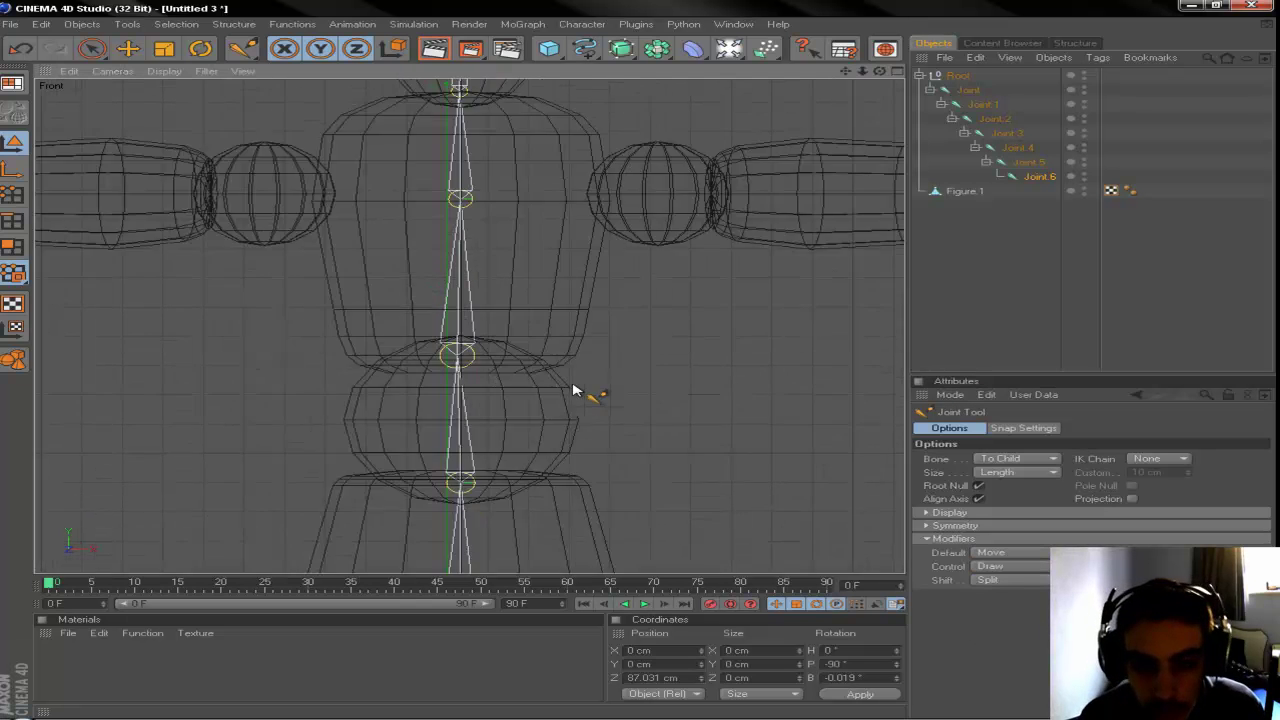
scroll(588, 380, "down", 3)
left_click_drag(847, 72, 857, 0)
scroll(616, 429, "down", 4)
left_click_drag(845, 73, 858, 0)
scroll(672, 385, "up", 3)
scroll(536, 378, "up", 3)
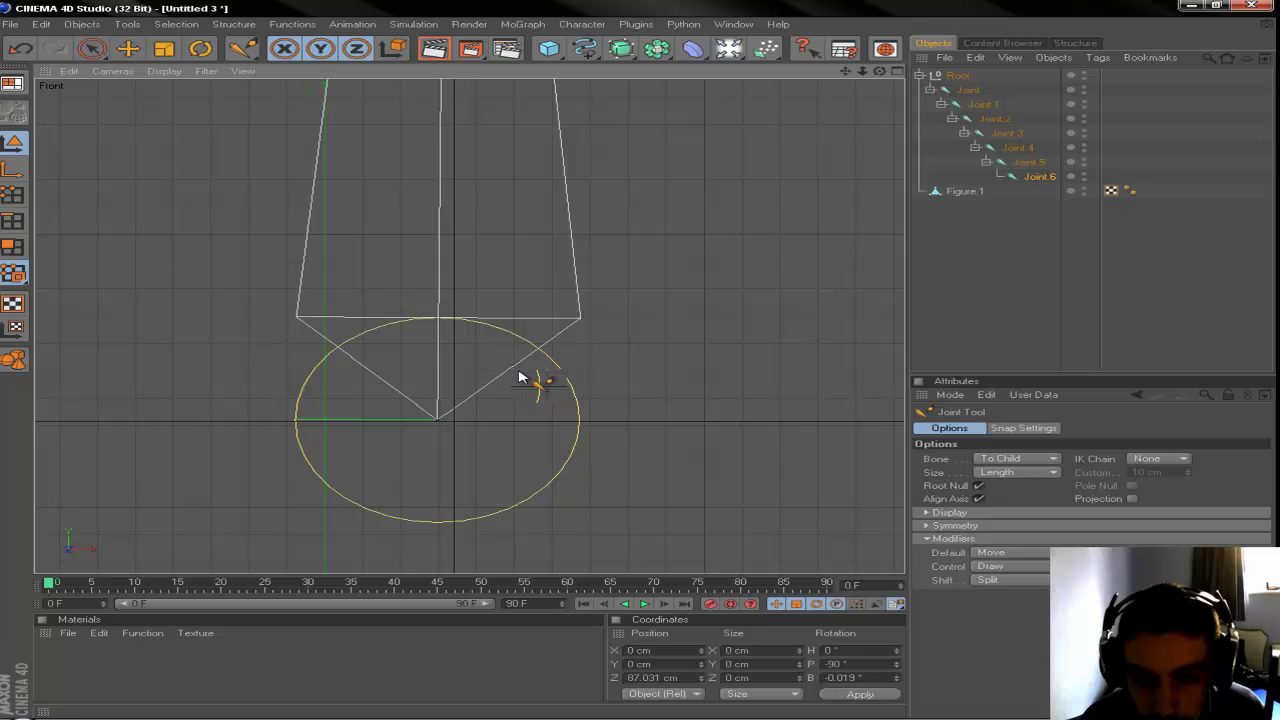
left_click_drag(437, 422, 454, 421)
left_click(434, 424)
scroll(652, 259, "up", 3)
scroll(680, 240, "down", 3)
- Shift the joints at the base and top of the waist ball onto the figure's centre line
left_click_drag(846, 72, 897, 272)
left_click_drag(483, 320, 487, 315)
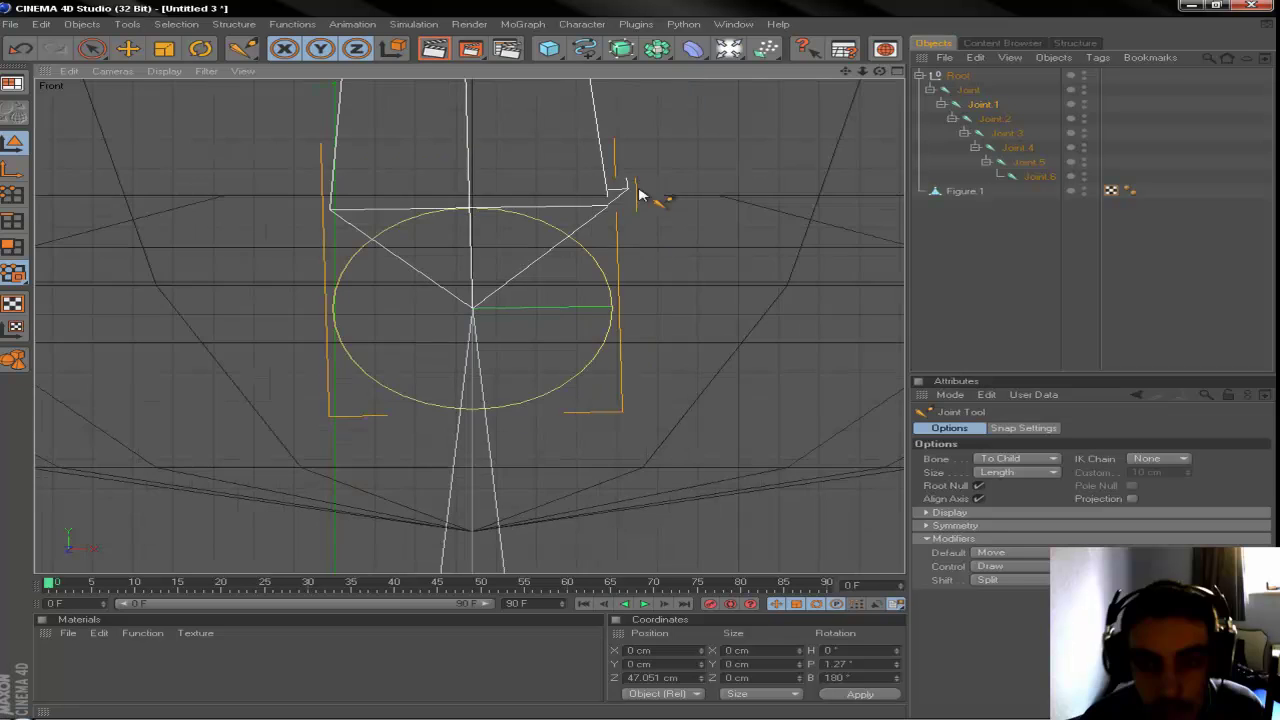
left_click_drag(846, 72, 892, 398)
left_click_drag(454, 310, 492, 312)
- Align the chest joint and the joint at the base of the neck with the figure's centre line
scroll(735, 160, "up", 1)
left_click_drag(846, 72, 780, 719)
left_click_drag(428, 264, 433, 264)
left_click_drag(846, 72, 827, 719)
left_click_drag(398, 222, 415, 222)
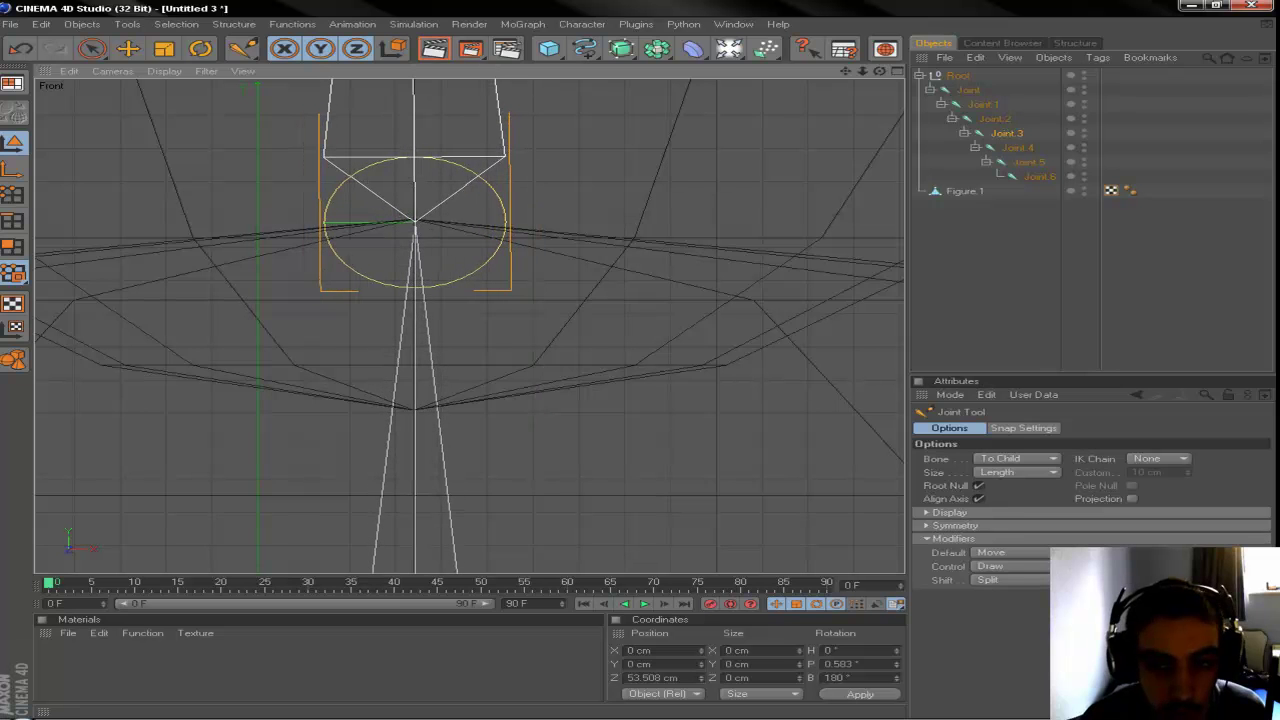
- Align the upper neck joint with the centre line, move the end joint onto the head's top vertex, and deselect the chain
left_click_drag(850, 74, 864, 719)
scroll(420, 170, "down", 2)
left_click_drag(436, 152, 444, 152)
left_click_drag(862, 72, 854, 719)
scroll(523, 122, "up", 10)
scroll(686, 129, "down", 6)
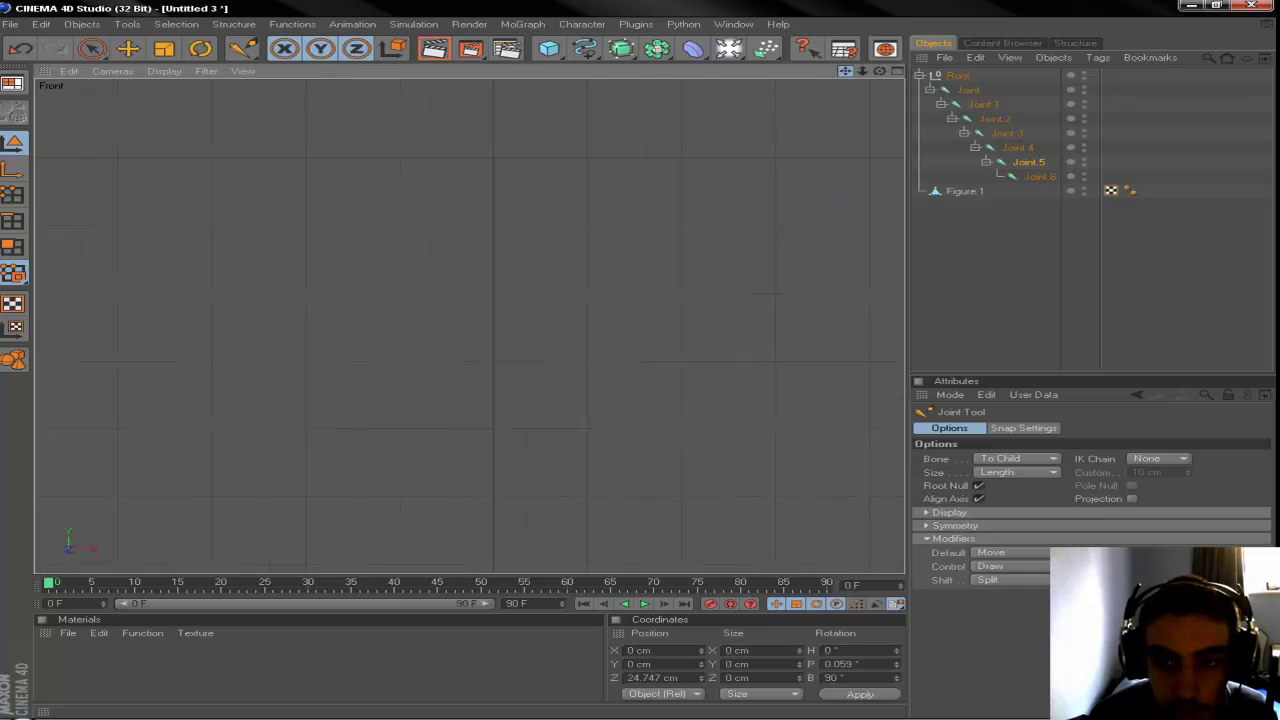
left_click_drag(846, 72, 1243, 238)
left_click_drag(435, 165, 477, 188)
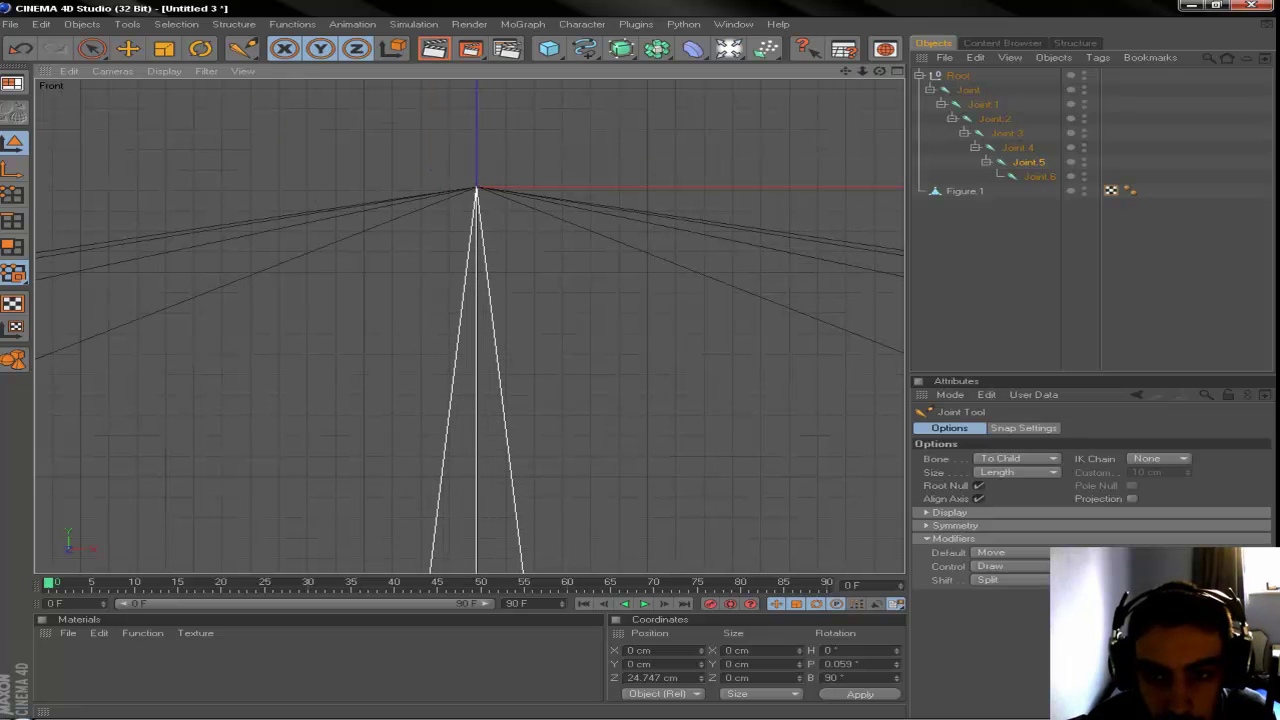
left_click(943, 237)
- Check the joint chain's alignment along the figure's centre line from the pelvis to the head
scroll(800, 206, "down", 2)
scroll(800, 206, "down", 10)
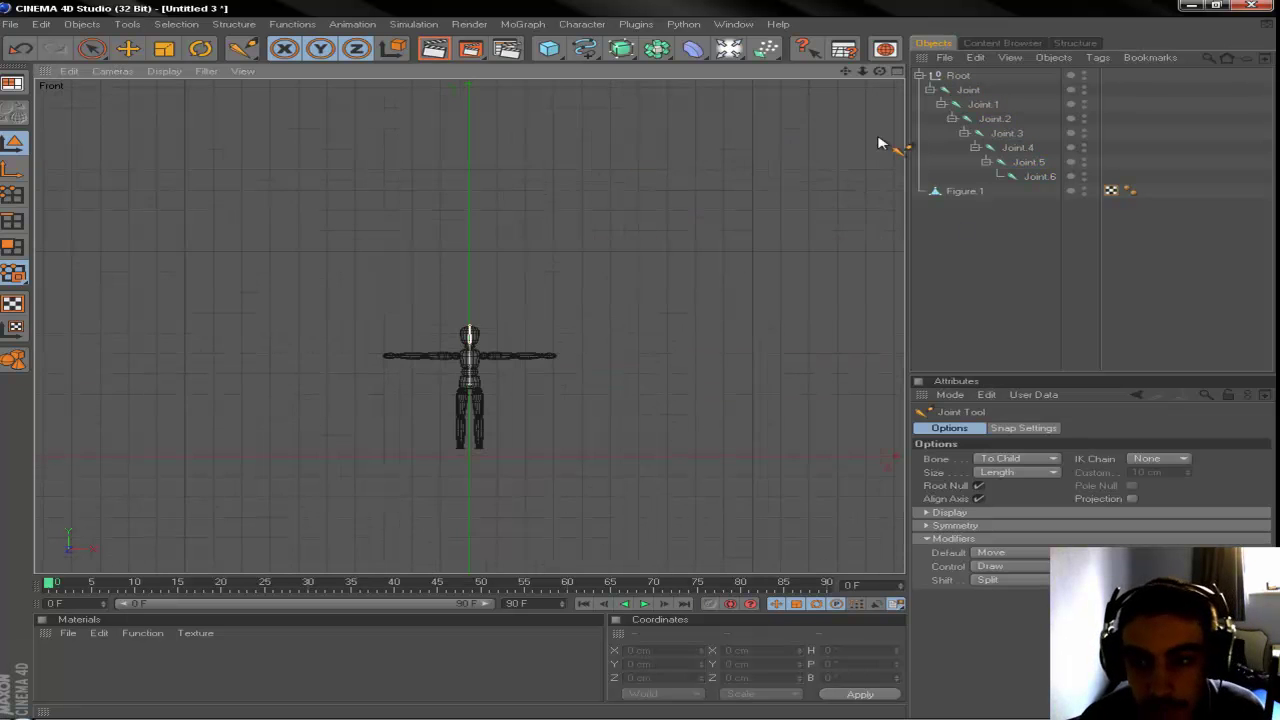
scroll(709, 249, "up", 4)
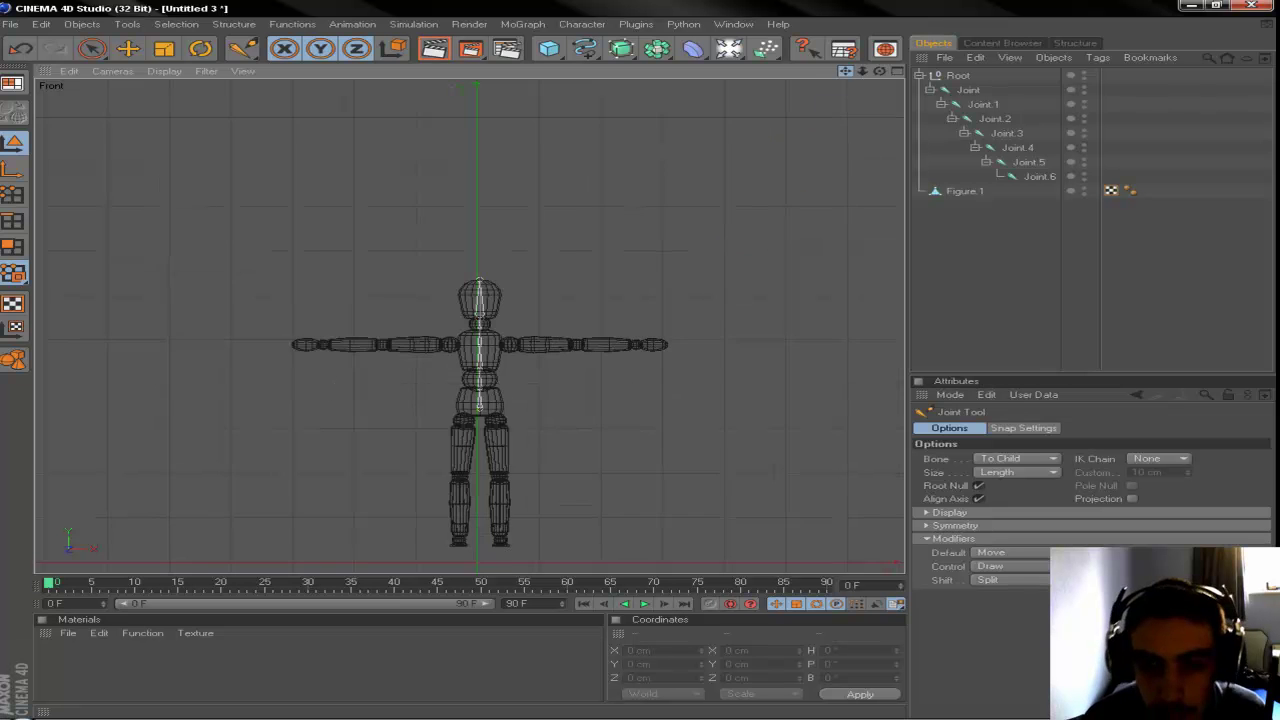
scroll(737, 191, "up", 8)
scroll(713, 207, "down", 5)
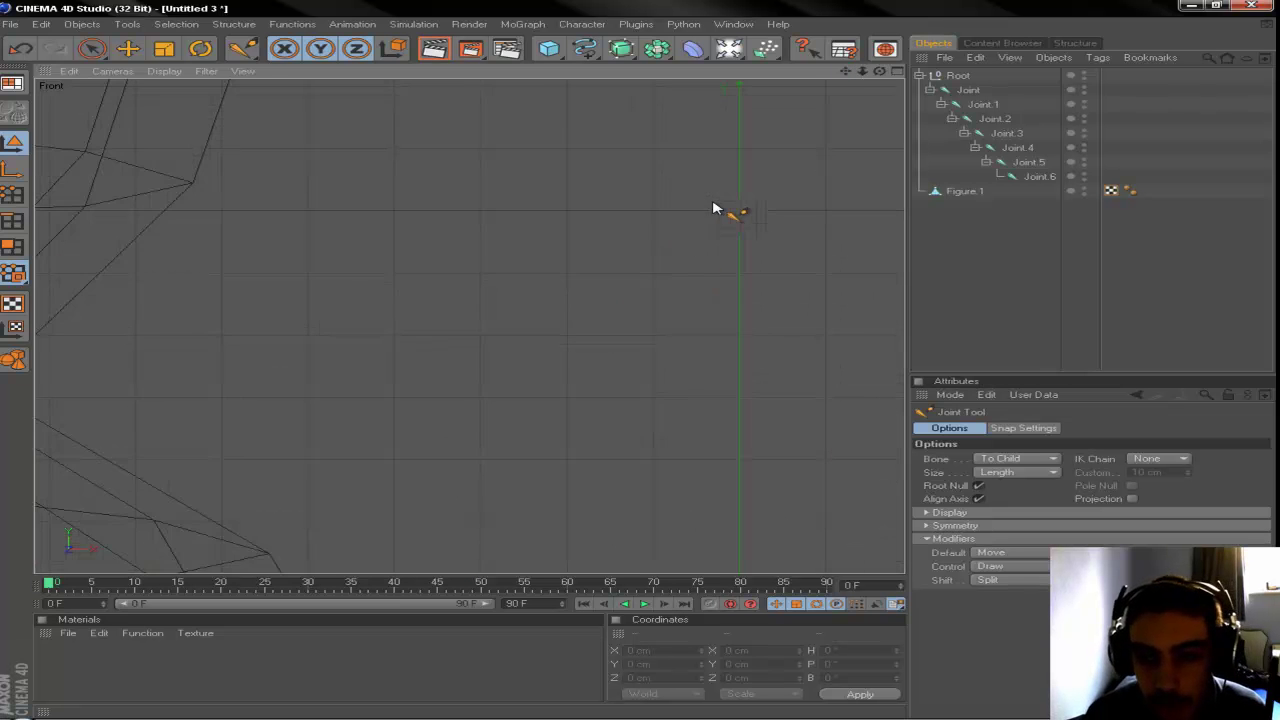
left_click_drag(846, 73, 736, 460)
scroll(685, 212, "down", 7)
scroll(686, 157, "down", 5)
left_click_drag(862, 71, 812, 488)
scroll(676, 190, "down", 6)
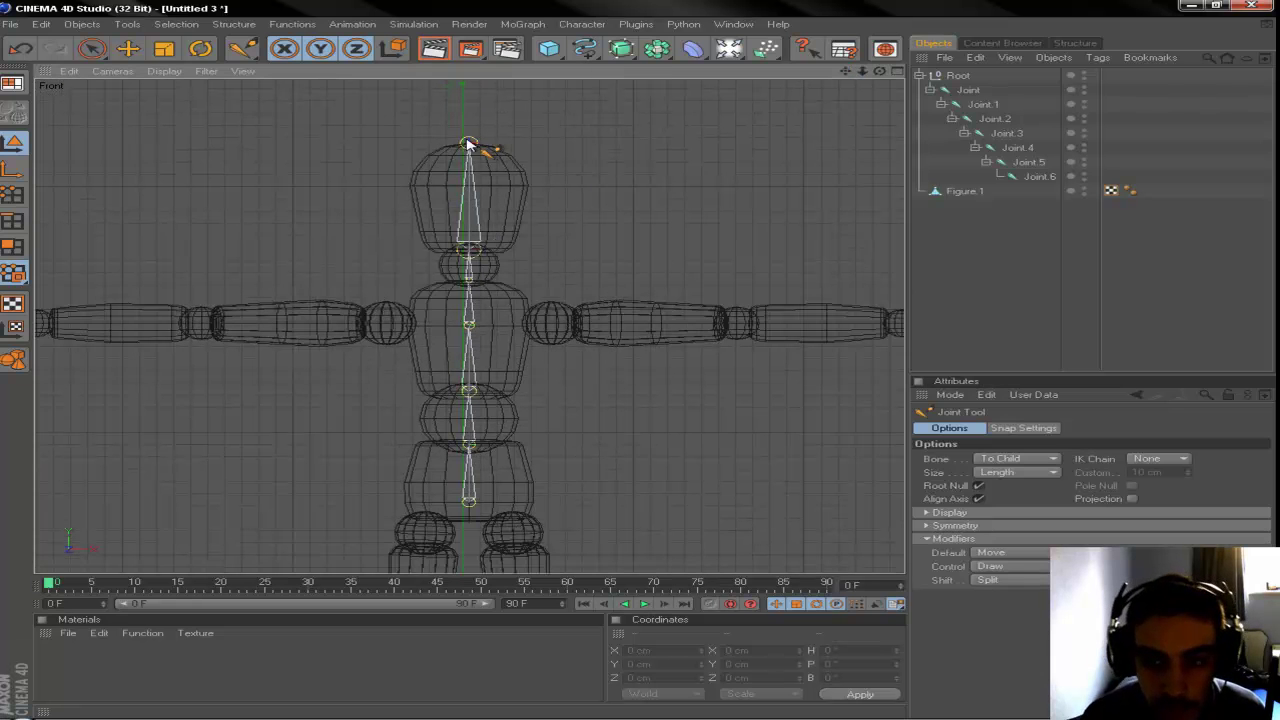
- Select the joint at the top of the head and set the Joint Tool's Default modifier back to Draw
left_click(1010, 176)
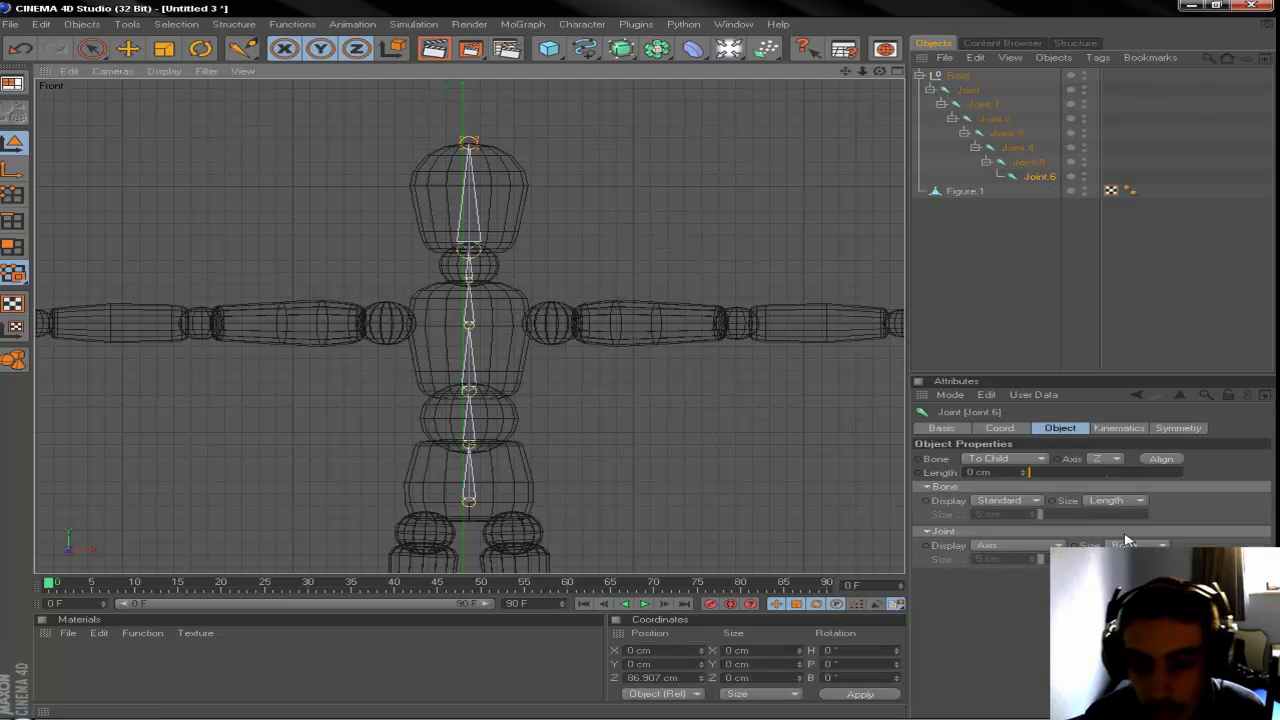
left_click(241, 48)
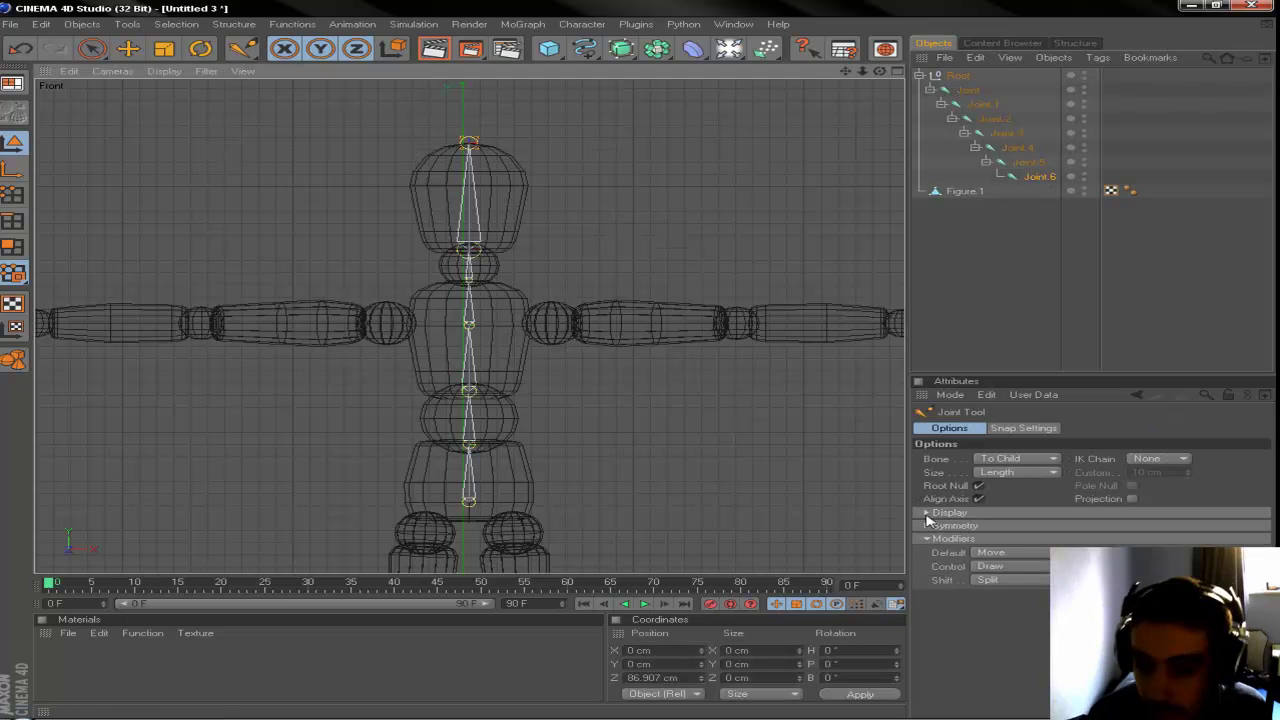
left_click(1015, 566)
left_click(1015, 566)
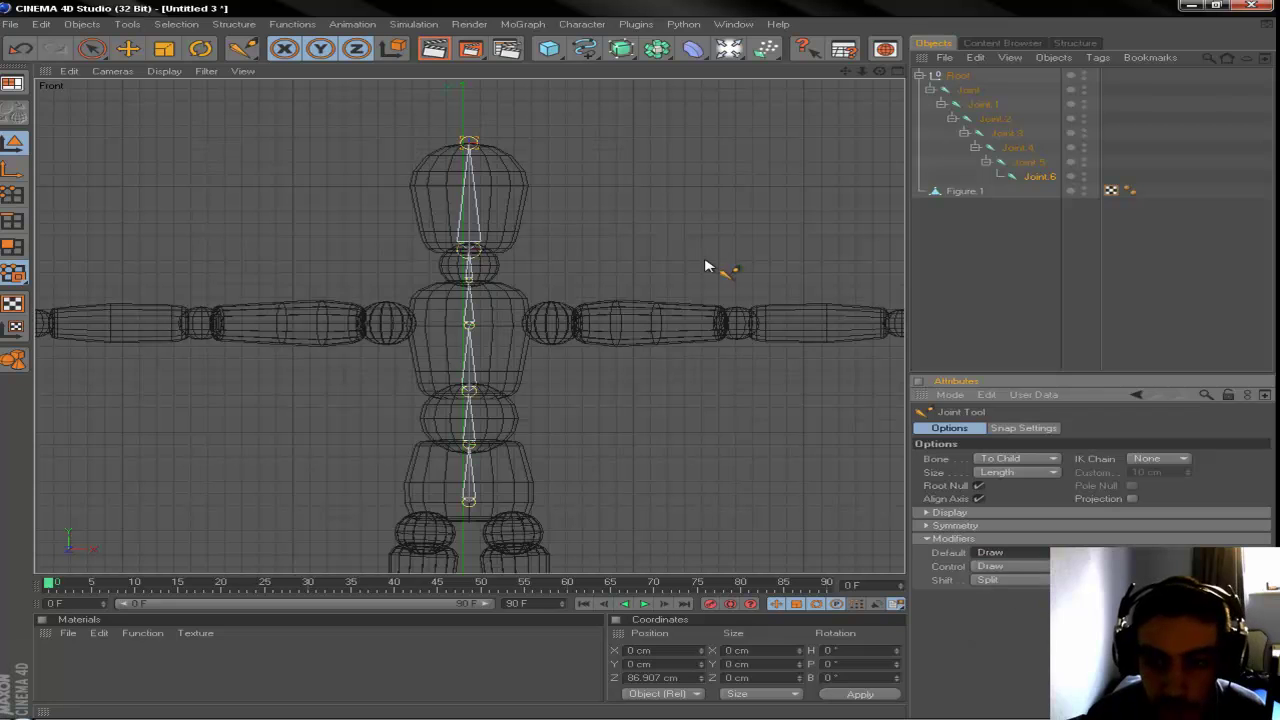
- Try drawing a joint beside the head and undo it, and try adding one on the chest joint and delete it
left_click(651, 246, "ctrl")
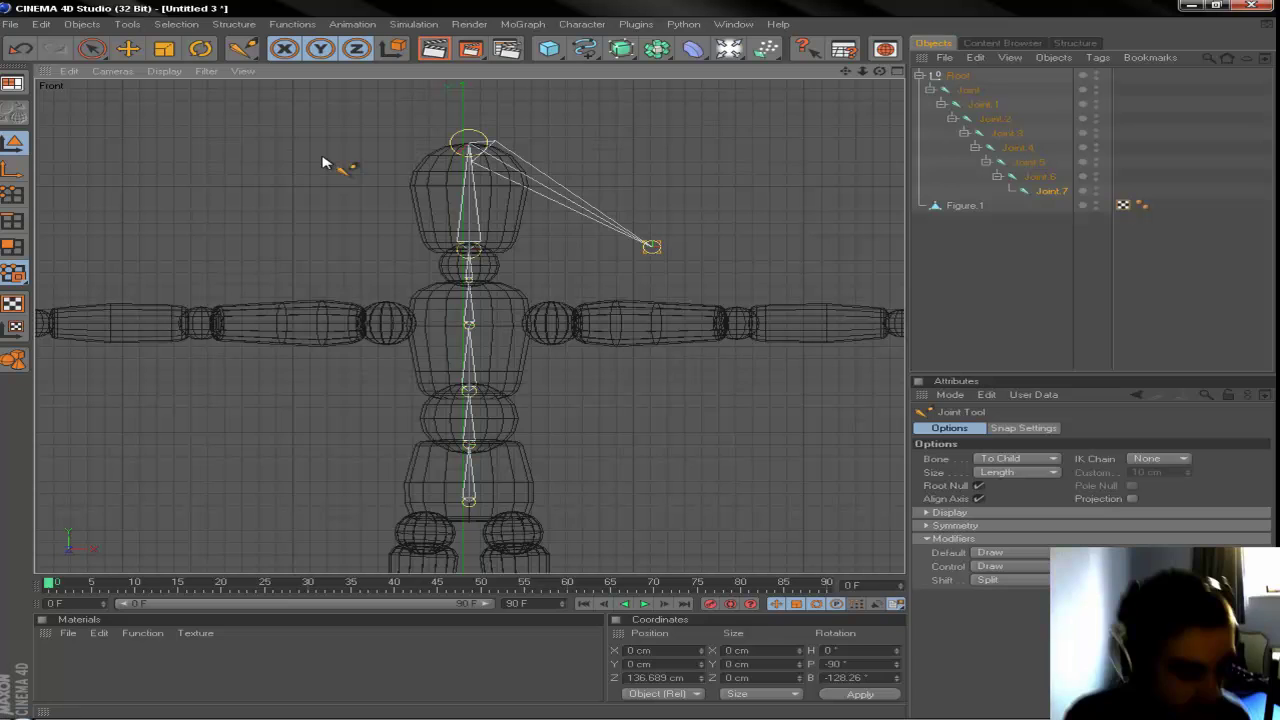
key("ctrl+z")
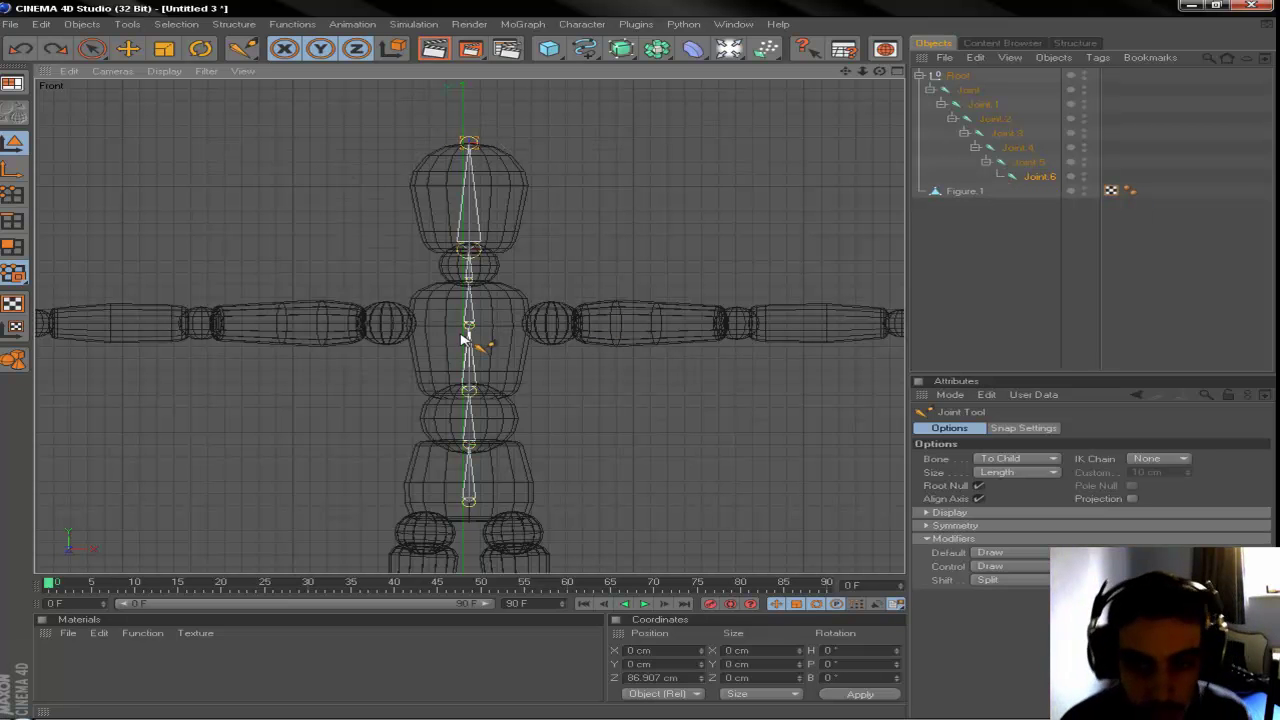
left_click(1007, 133)
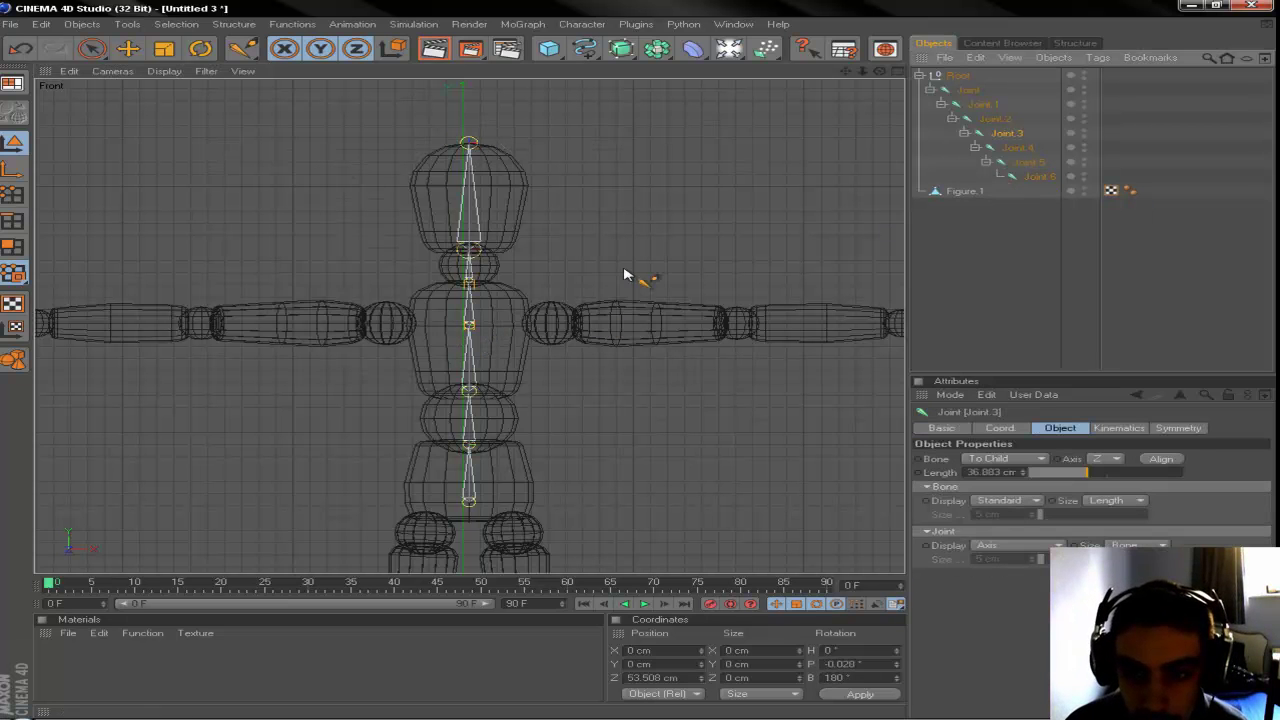
left_click(468, 326, "ctrl")
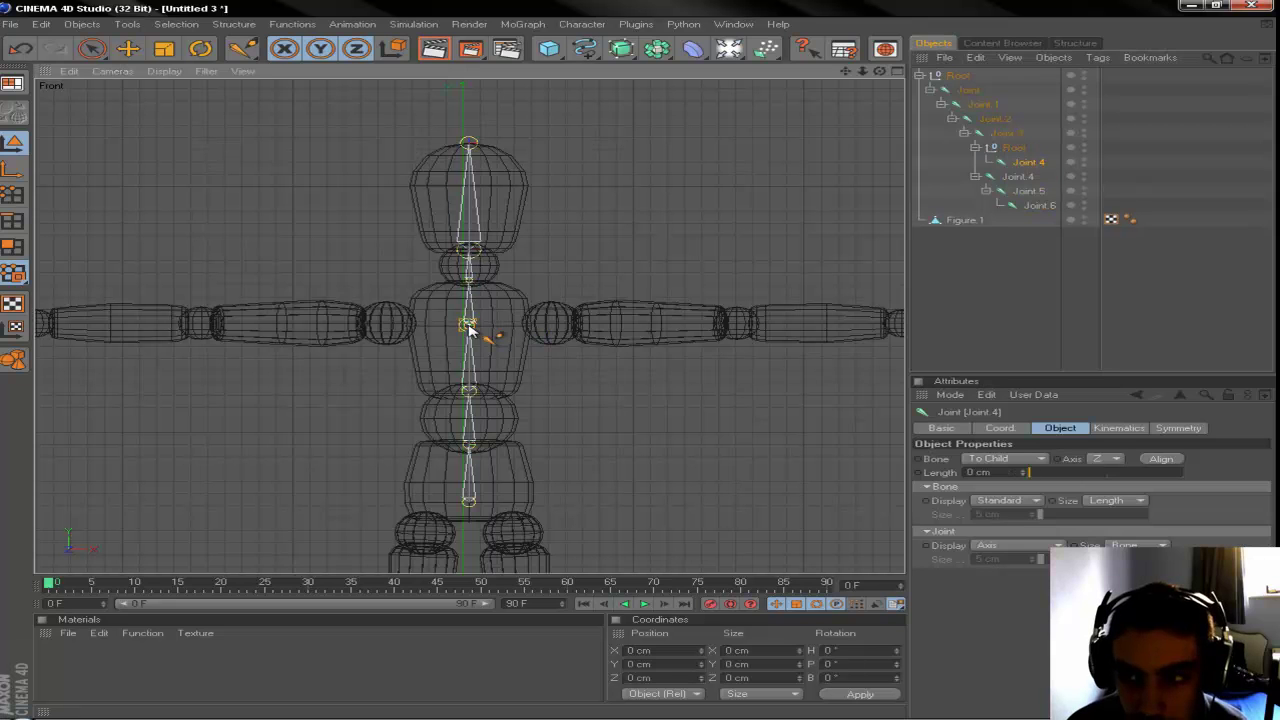
key("Delete")
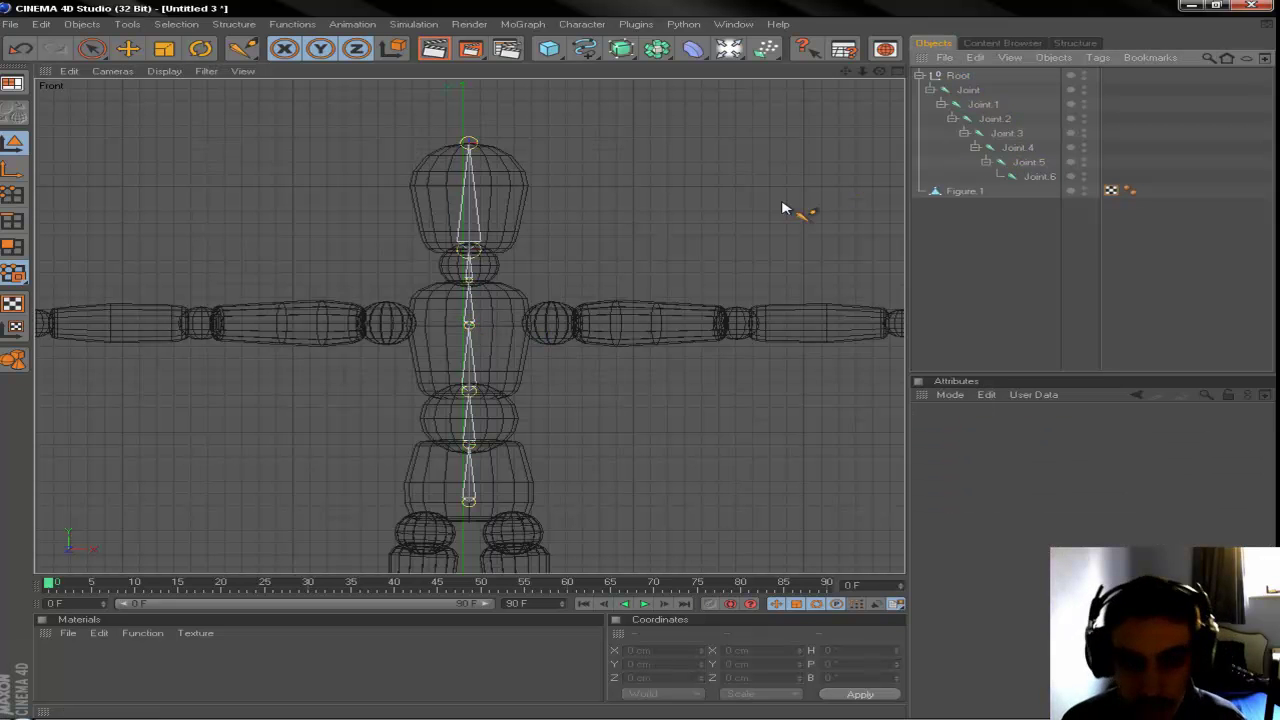
- Try branching a joint from the chest joint at the chest's edge, and delete the extra root with it
left_click(1010, 134)
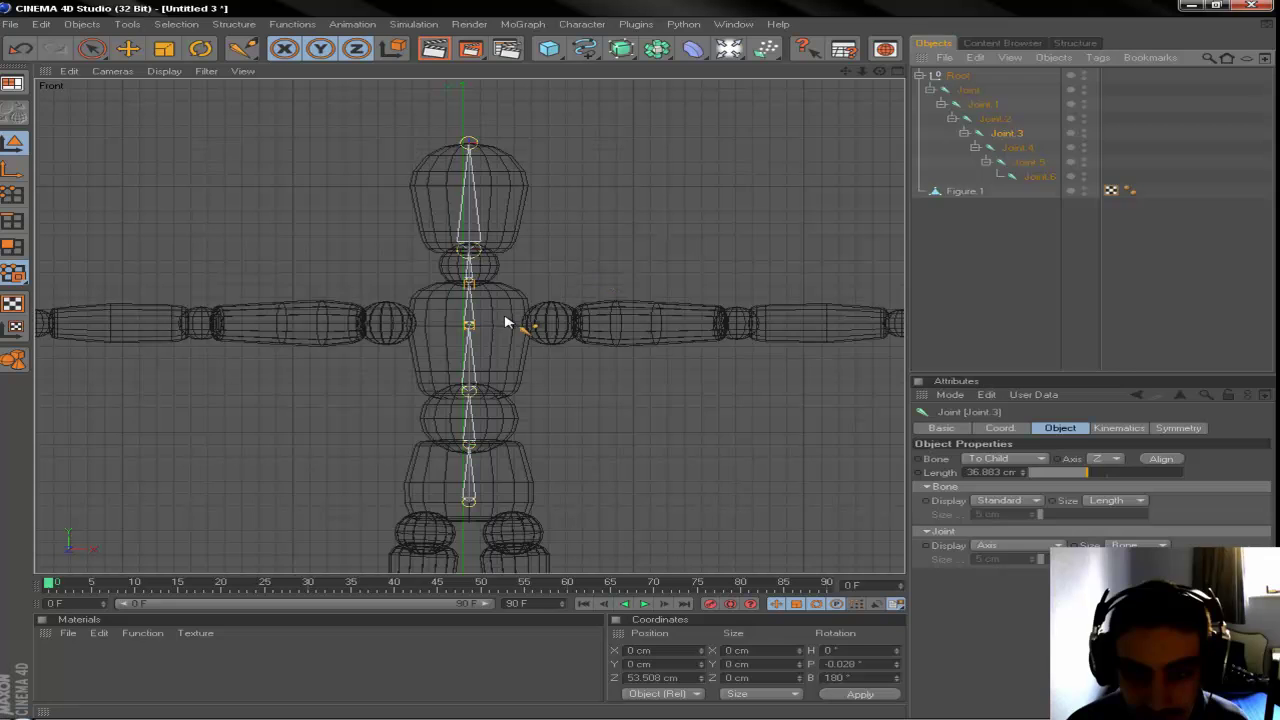
left_click(528, 327, "ctrl")
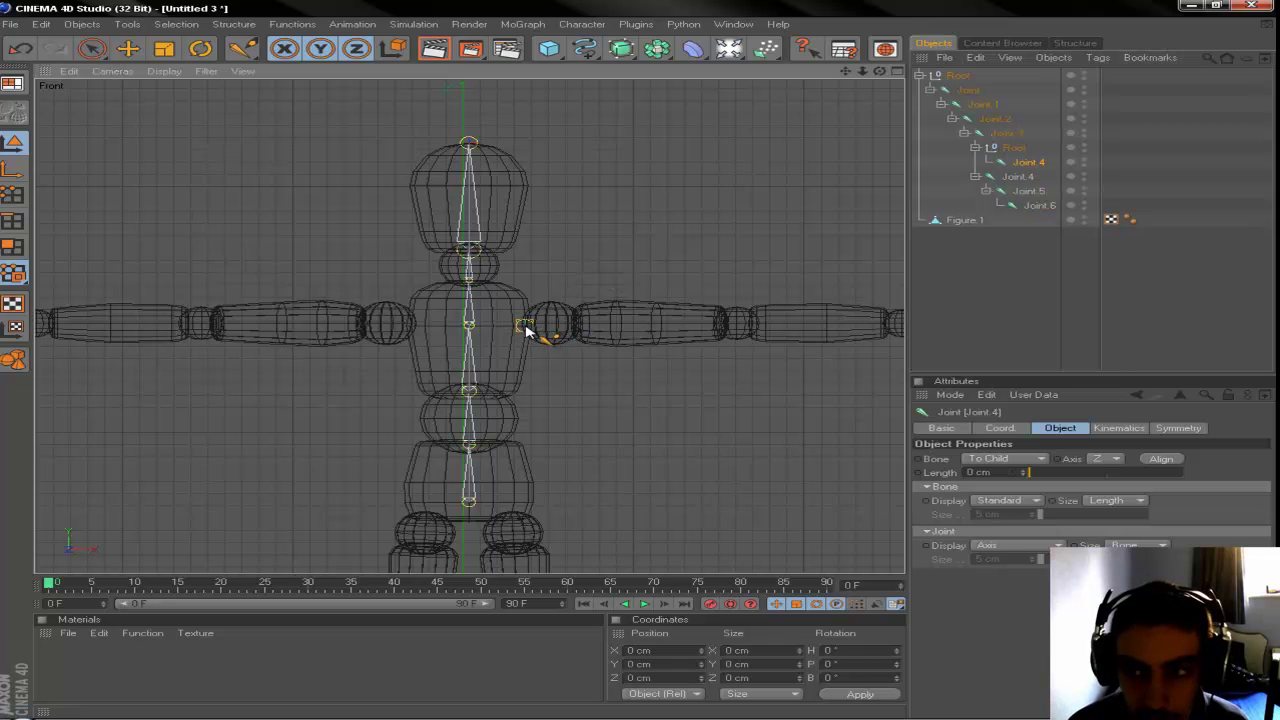
left_click(1010, 148)
key("Delete")
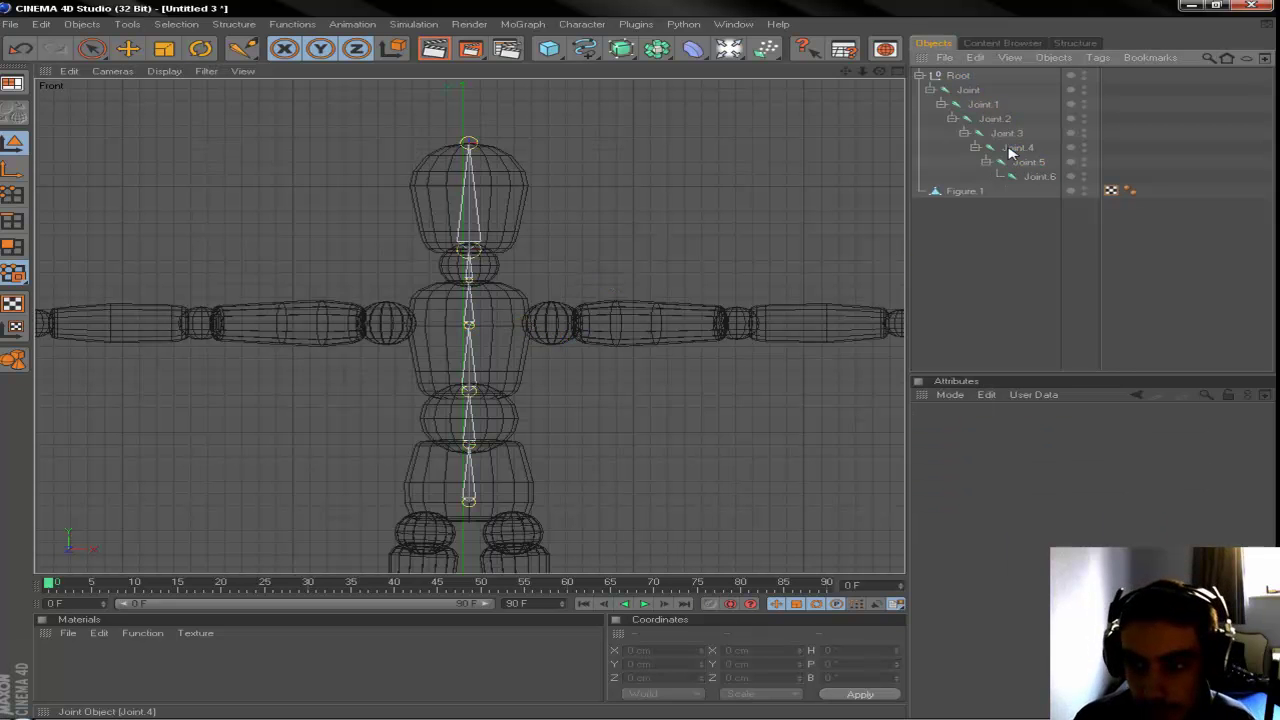
- Turn off Root Null in the Joint Tool's options
left_click(240, 50)
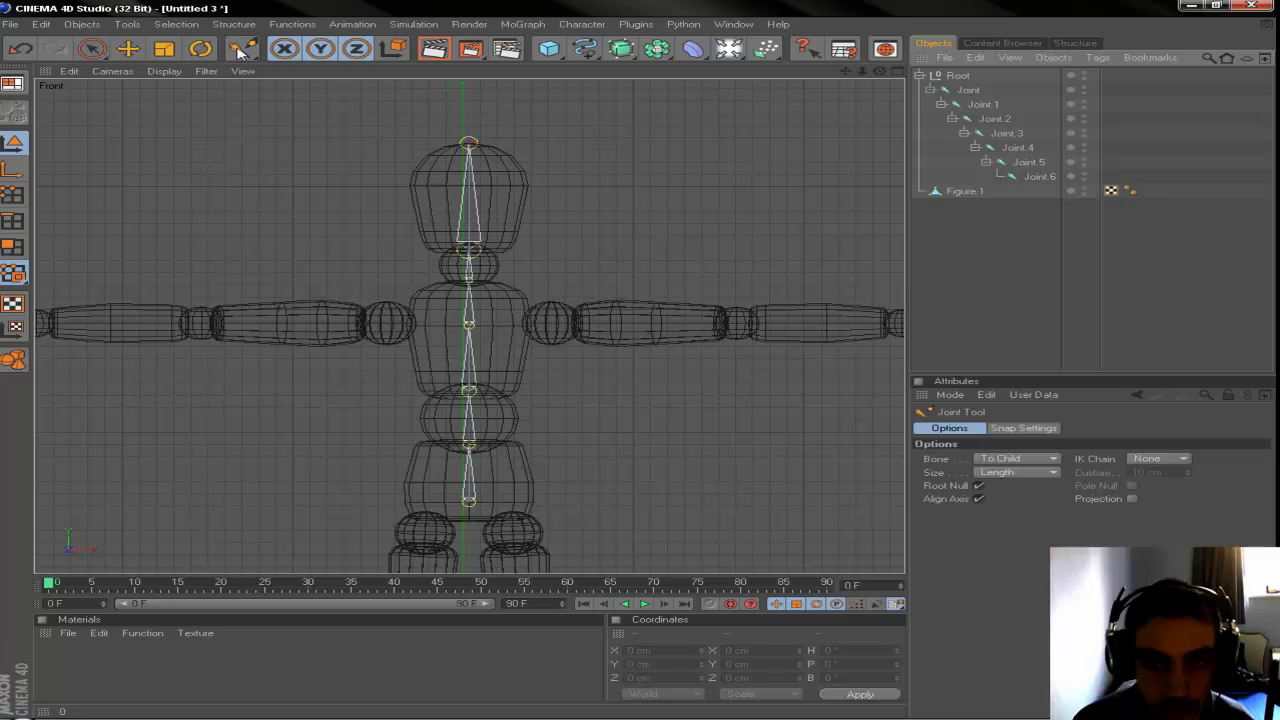
left_click(978, 486)
scroll(530, 358, "up", 3)
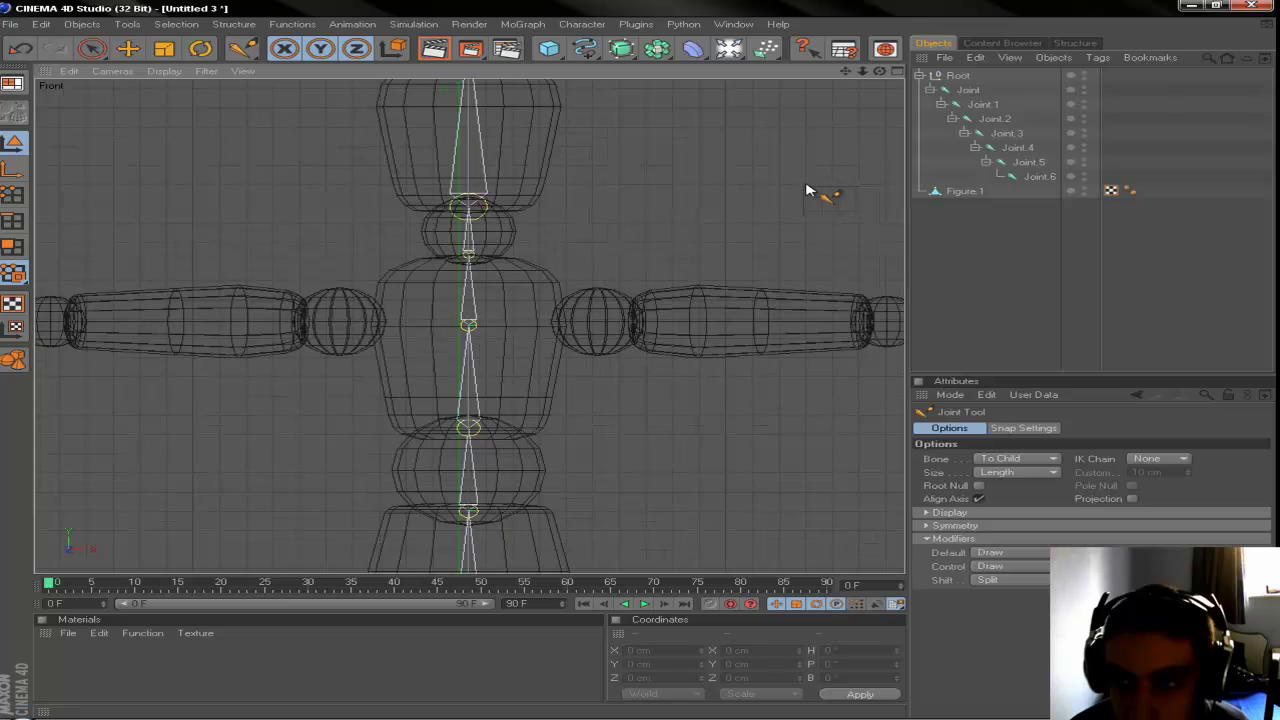
- Branch an arm chain from the chest joint toward +X with joints at both sides of the shoulder ball and at the upper arm's end
left_click(1008, 133)
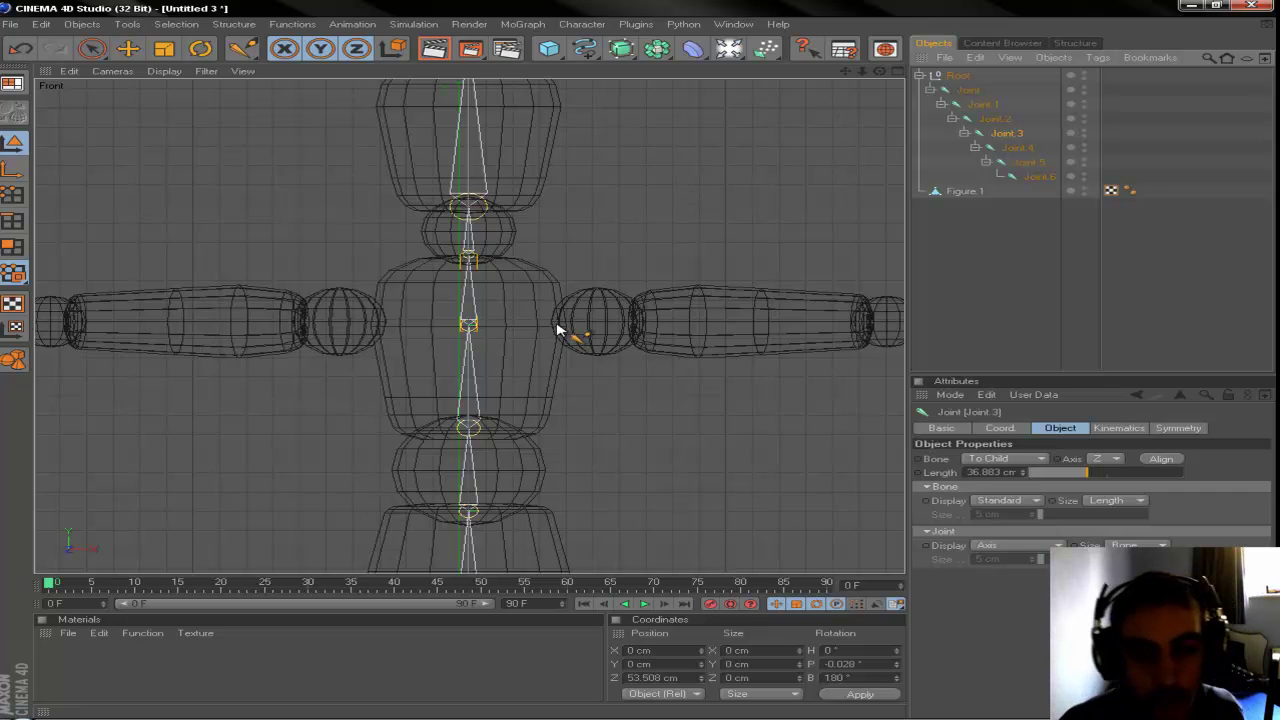
left_click(557, 328, "ctrl")
left_click(631, 324, "ctrl")
left_click(845, 321, "ctrl")
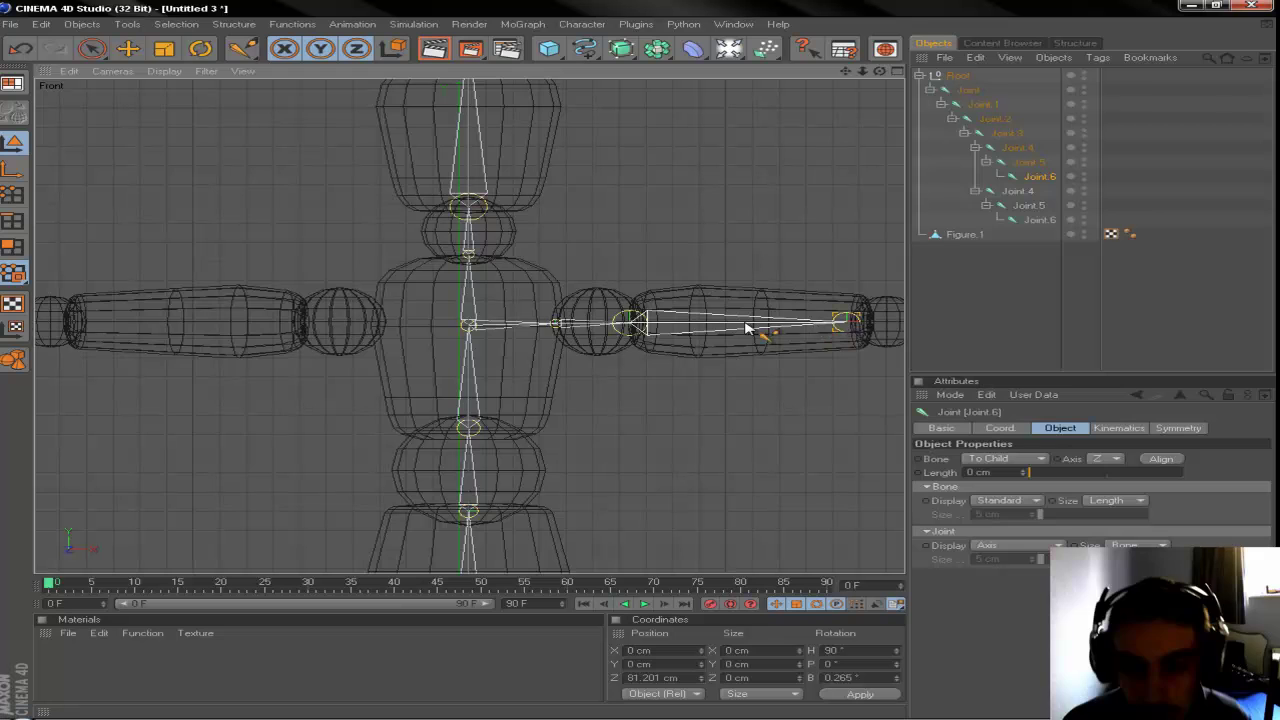
- Undo the one-sided arm chain branching from the chest joint
key("ctrl+z")
key("ctrl+z")
key("ctrl+z")
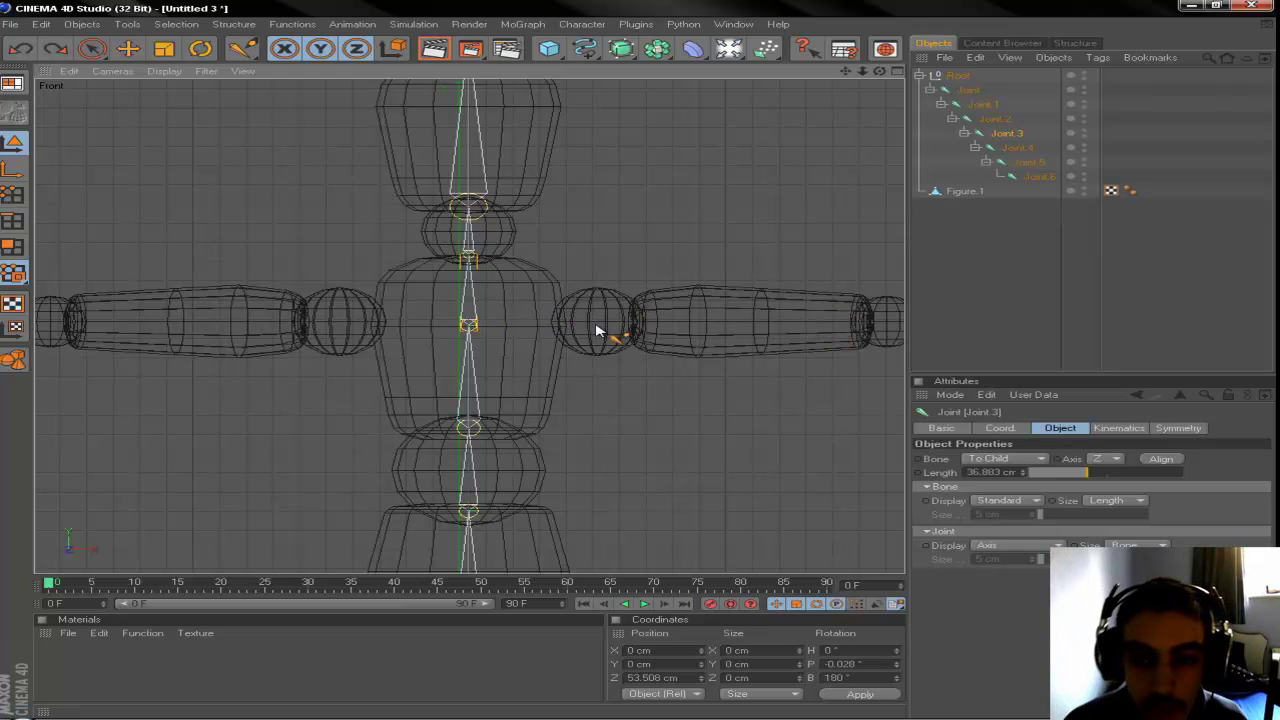
- Set the Joint Tool's Symmetry option to Draw so that joints are drawn mirrored
left_click(243, 48)
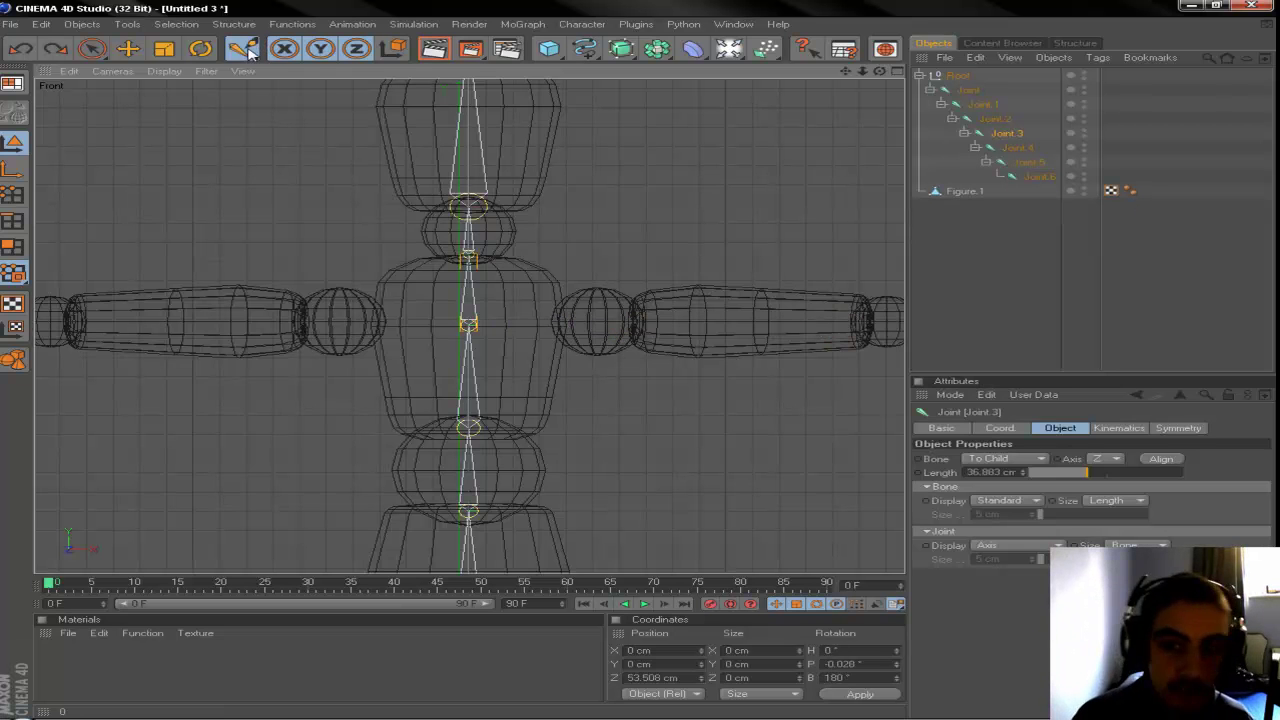
left_click(926, 526)
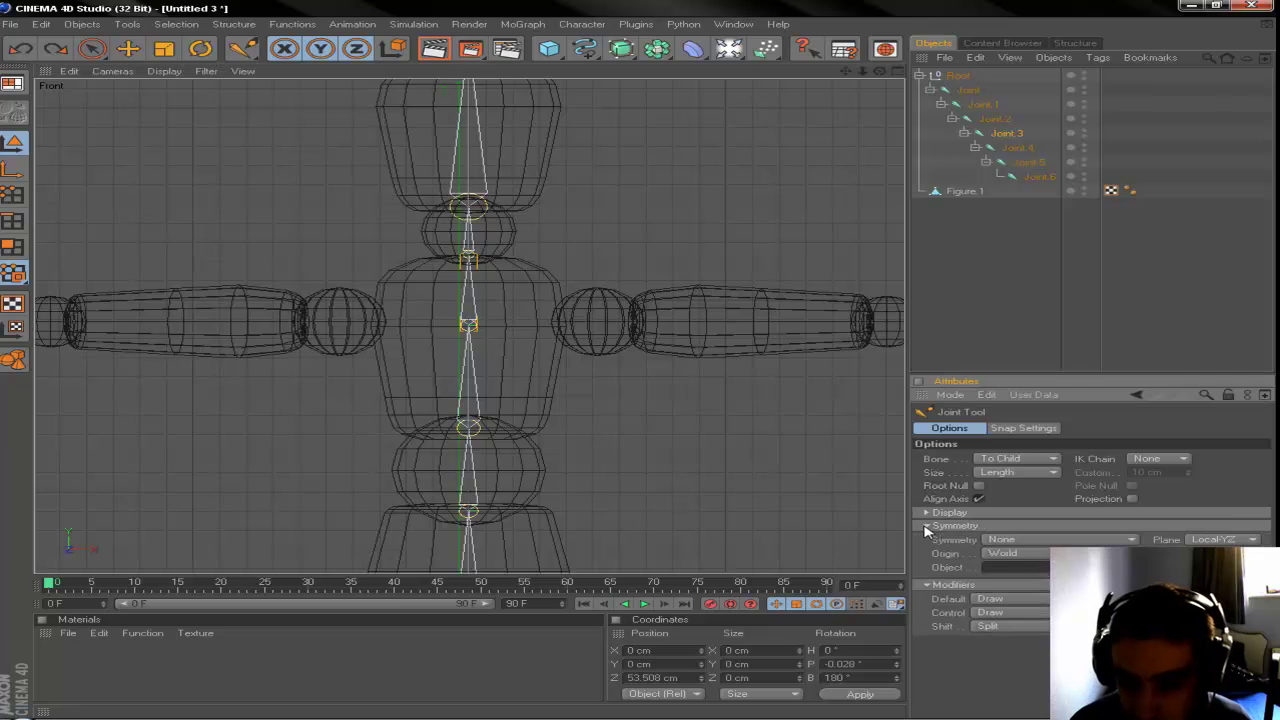
left_click(1025, 543)
left_click(1025, 567)
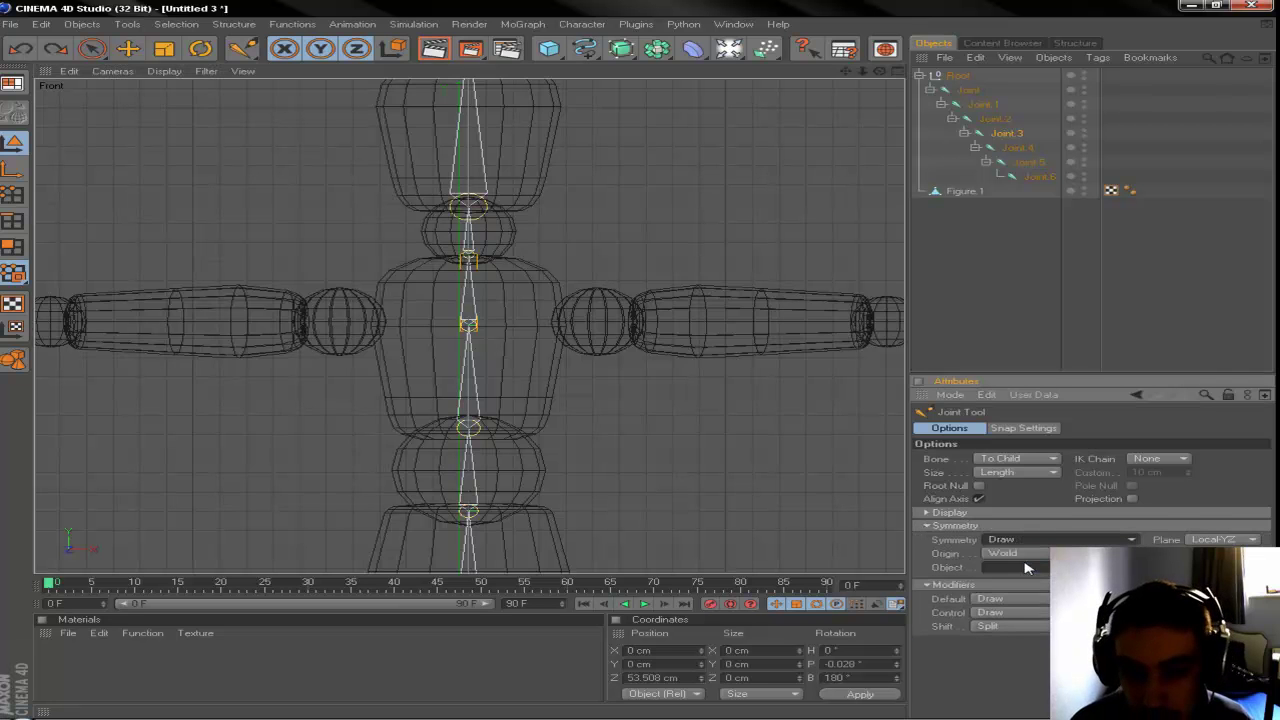
- Draw mirrored arm chains from the chest joint with joints at both sides of the shoulder, elbow and wrist balls
left_click(562, 330, "ctrl")
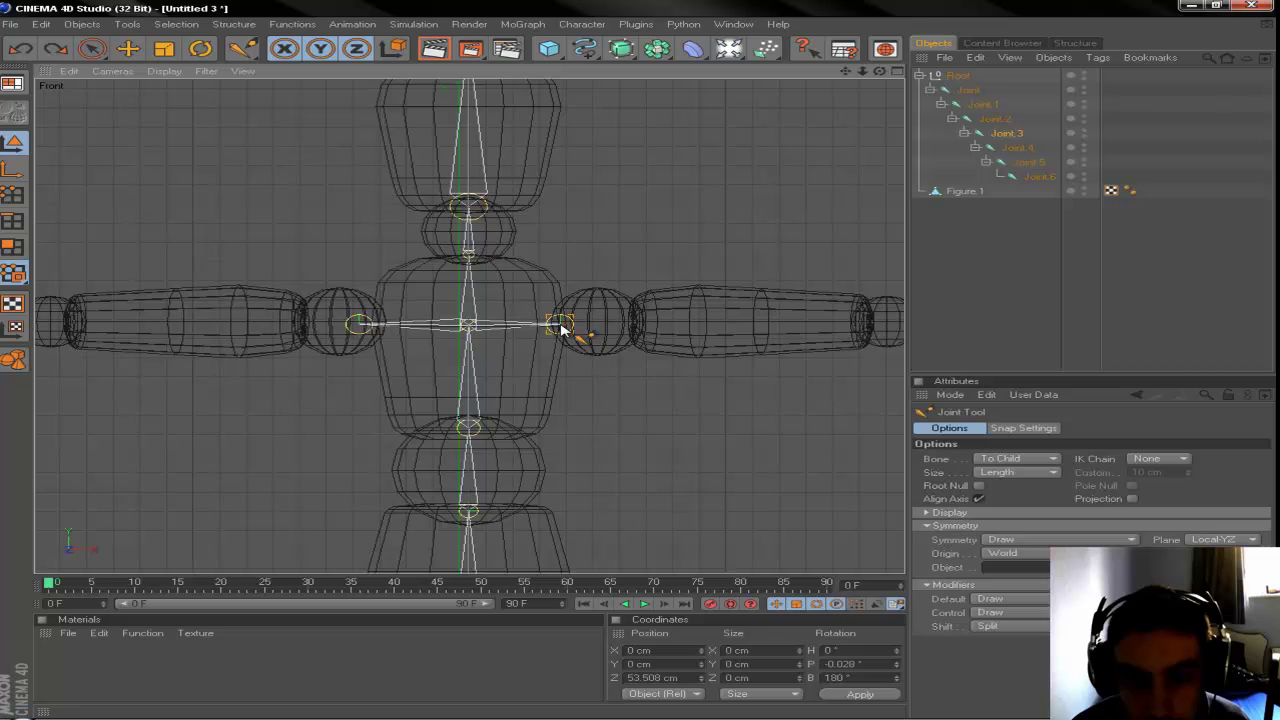
left_click(640, 328, "ctrl")
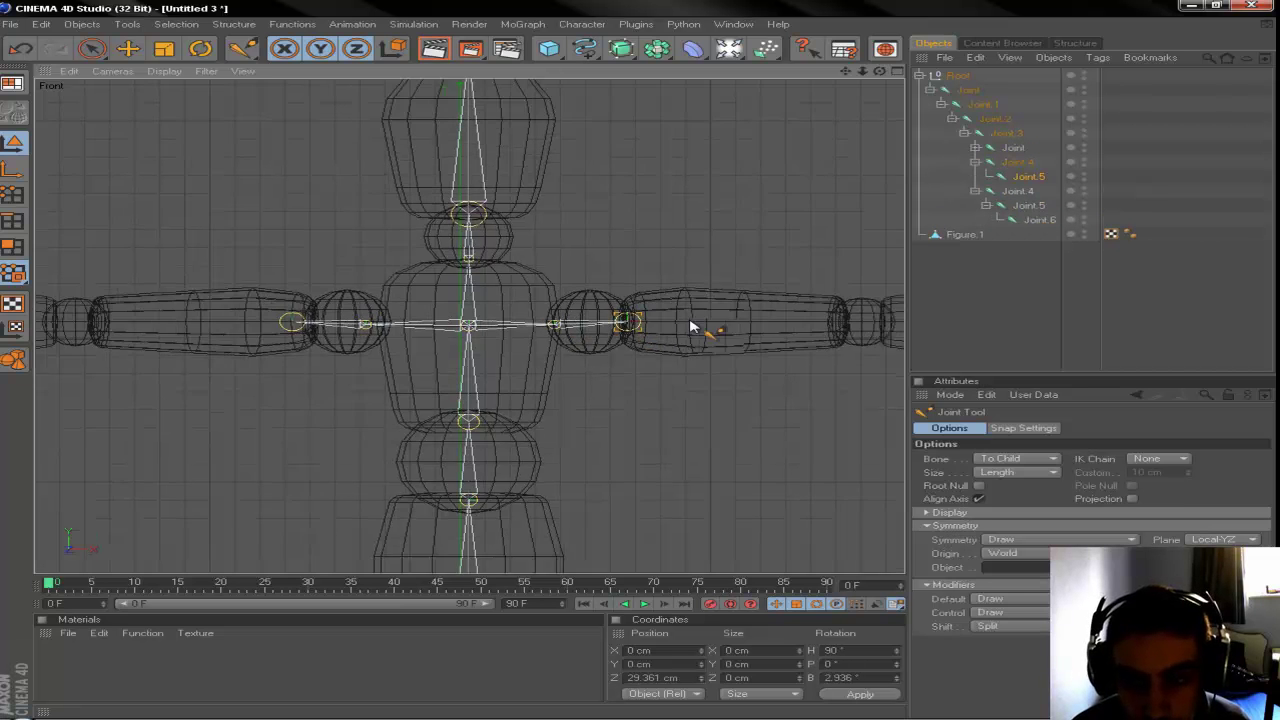
scroll(720, 332, "down", 2)
left_click(767, 323, "ctrl")
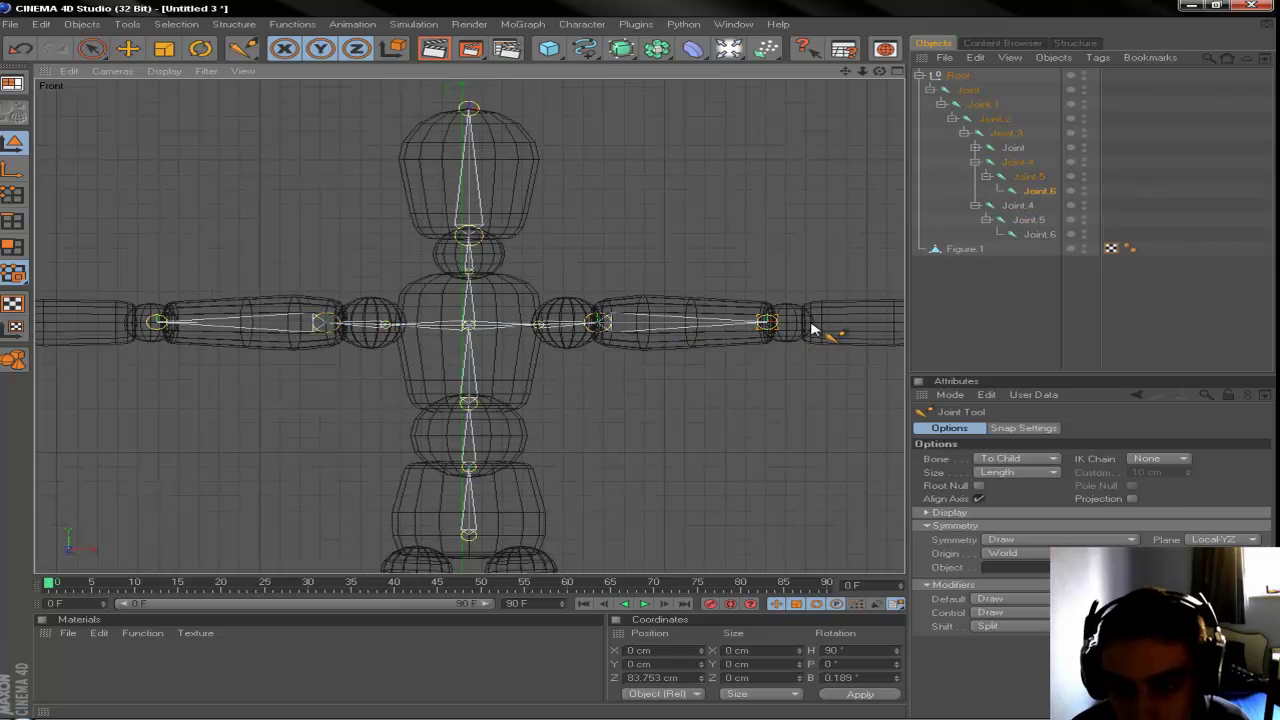
left_click(812, 330, "ctrl")
scroll(820, 331, "down", 2)
left_click(852, 330, "ctrl")
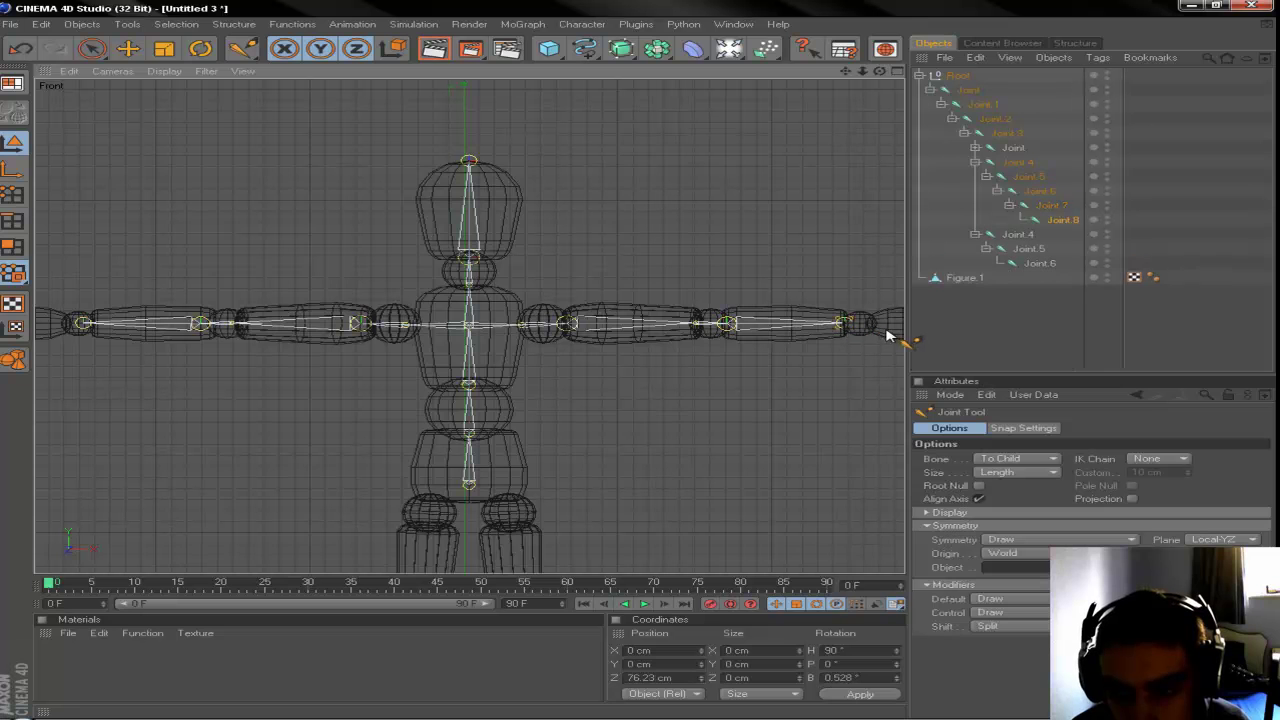
left_click(876, 332, "ctrl")
scroll(860, 332, "down", 2)
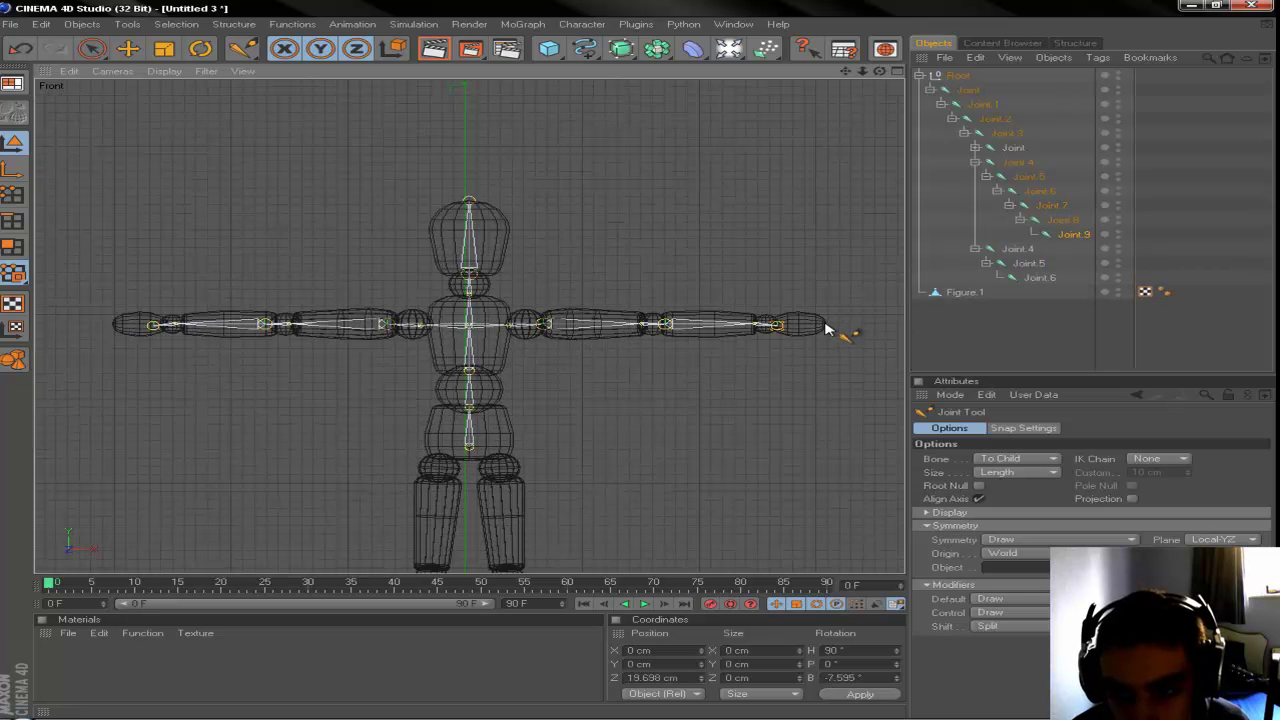
- Try adding a joint at the hand's tip and undo it
left_click(826, 330, "ctrl")
scroll(830, 322, "up", 3)
scroll(828, 322, "down", 3)
key("ctrl+z")
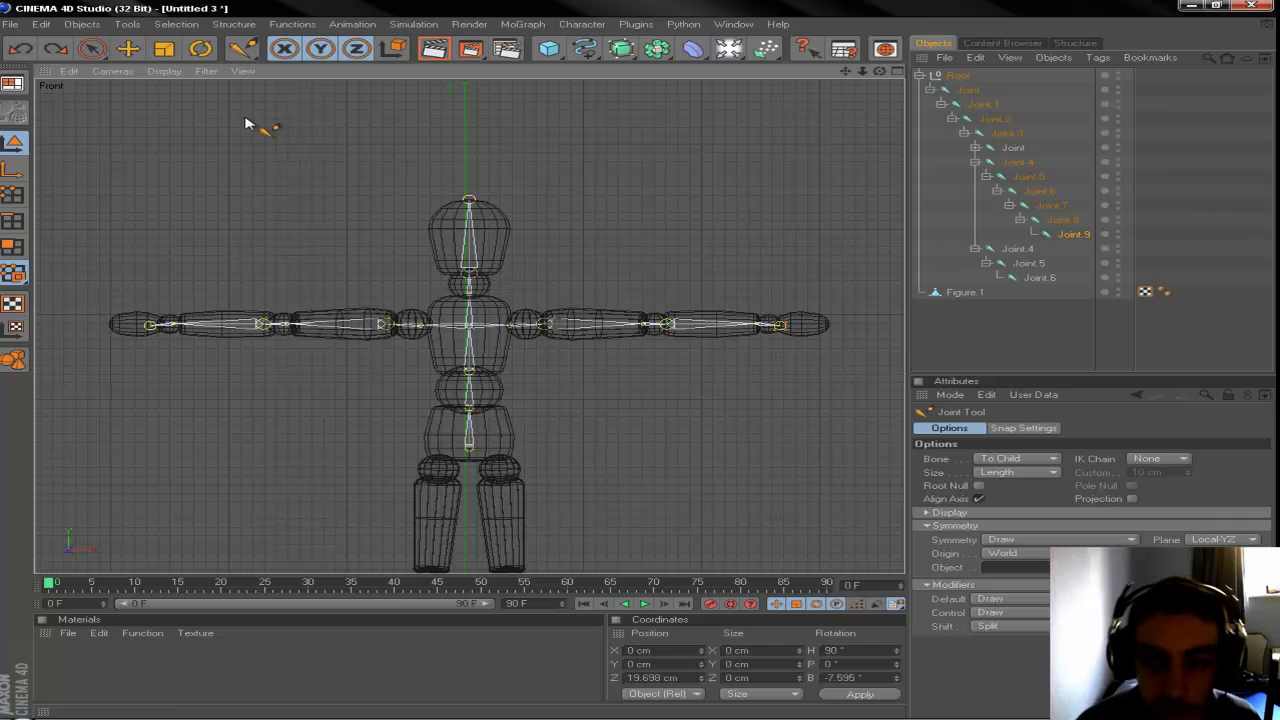
- Examine how the arm joints sit inside the mesh in the perspective view
left_click(898, 73)
scroll(220, 249, "down", 3)
left_click_drag(410, 71, 284, 156)
left_click_drag(410, 72, 425, 45)
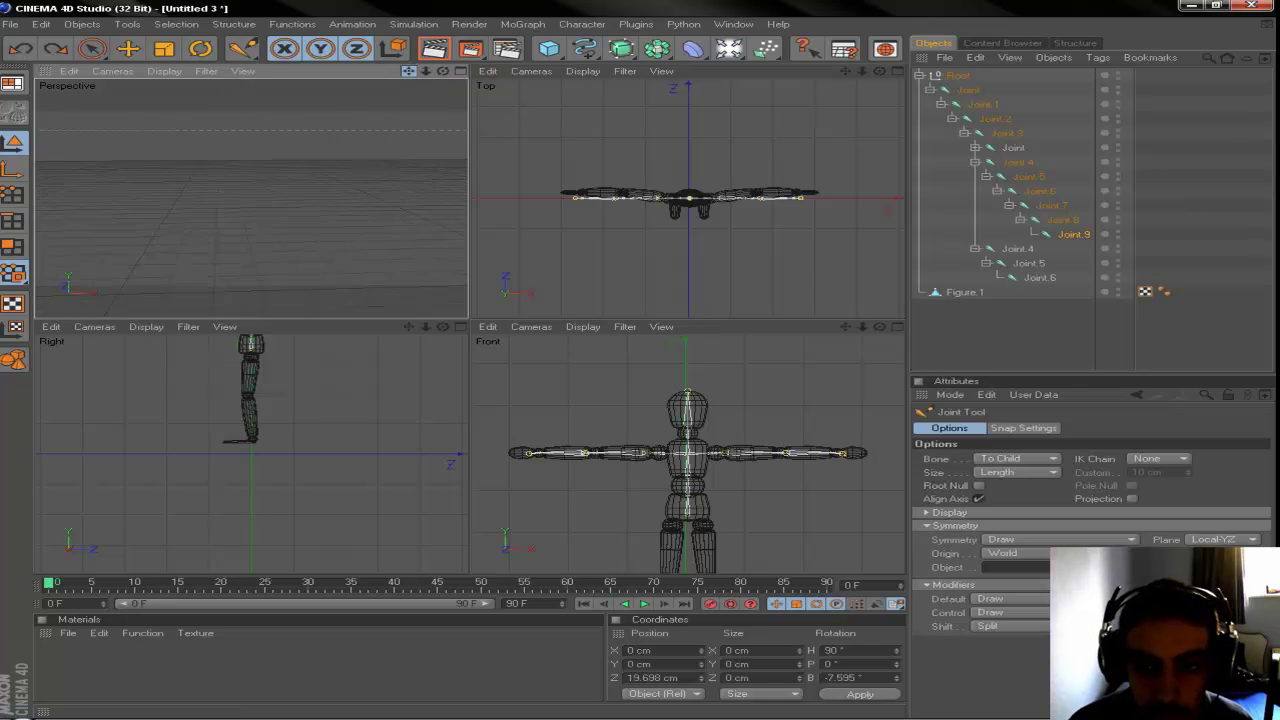
key("s")
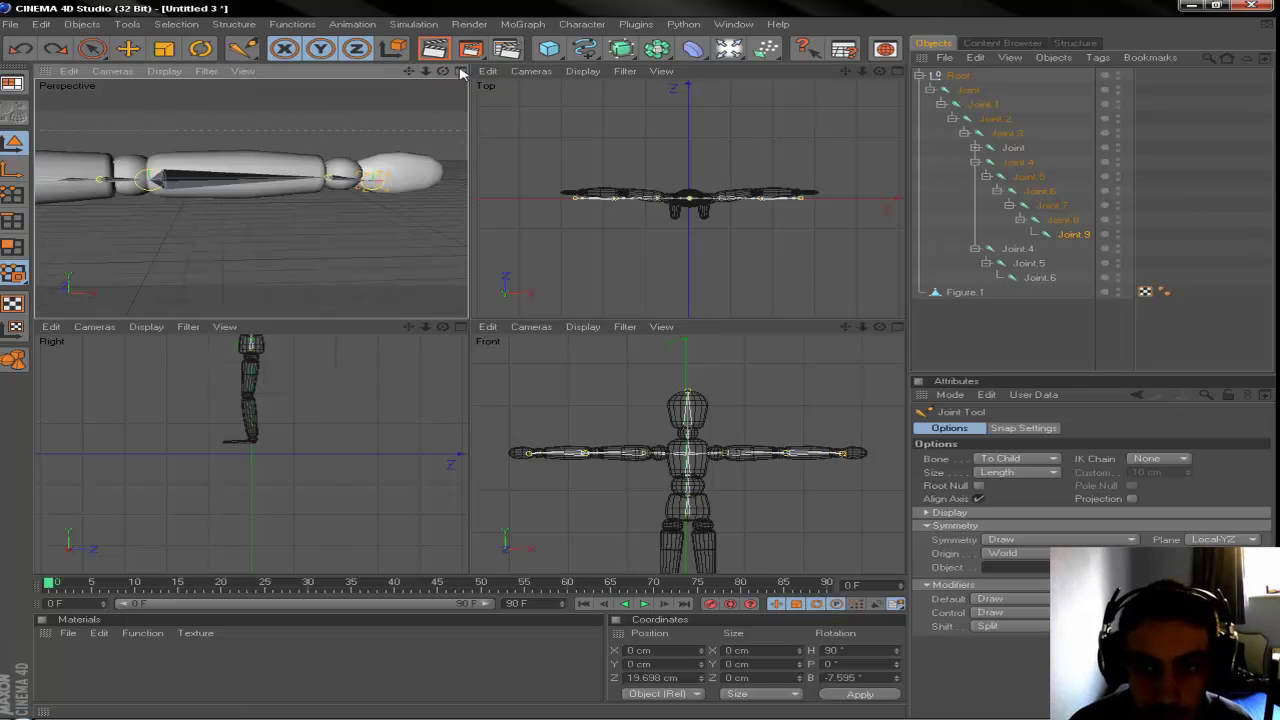
left_click(460, 71)
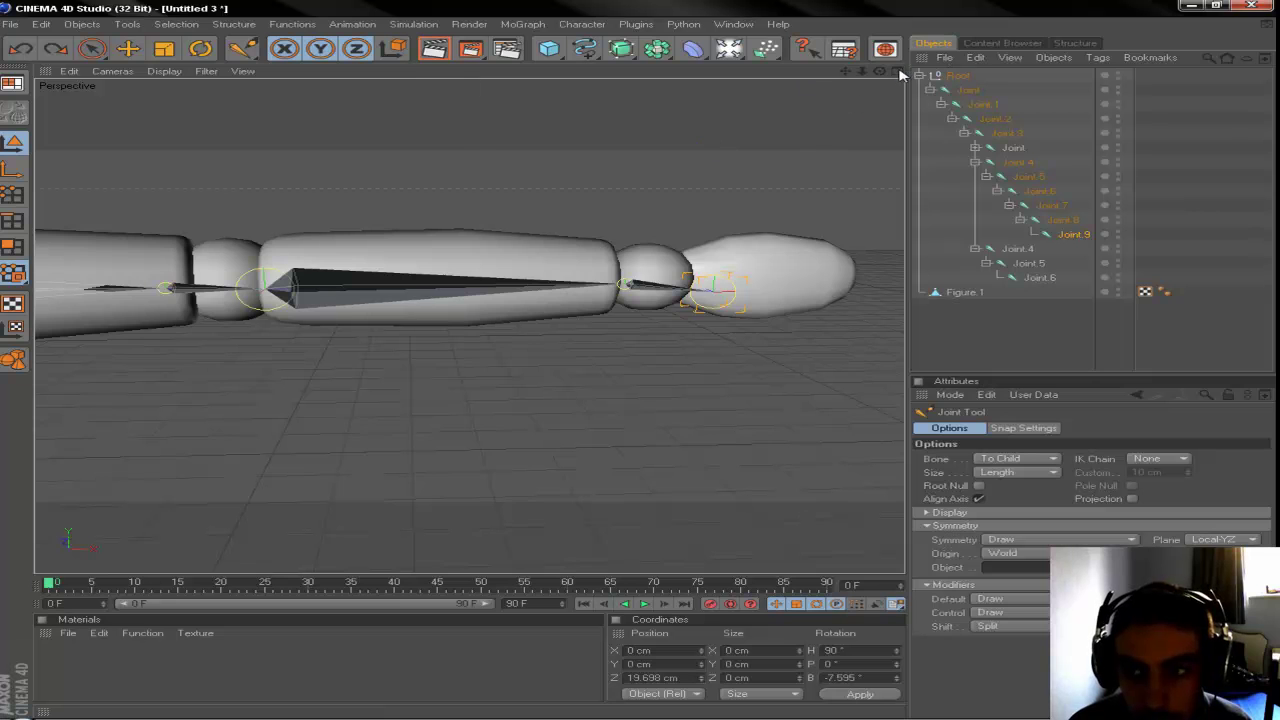
left_click(898, 72)
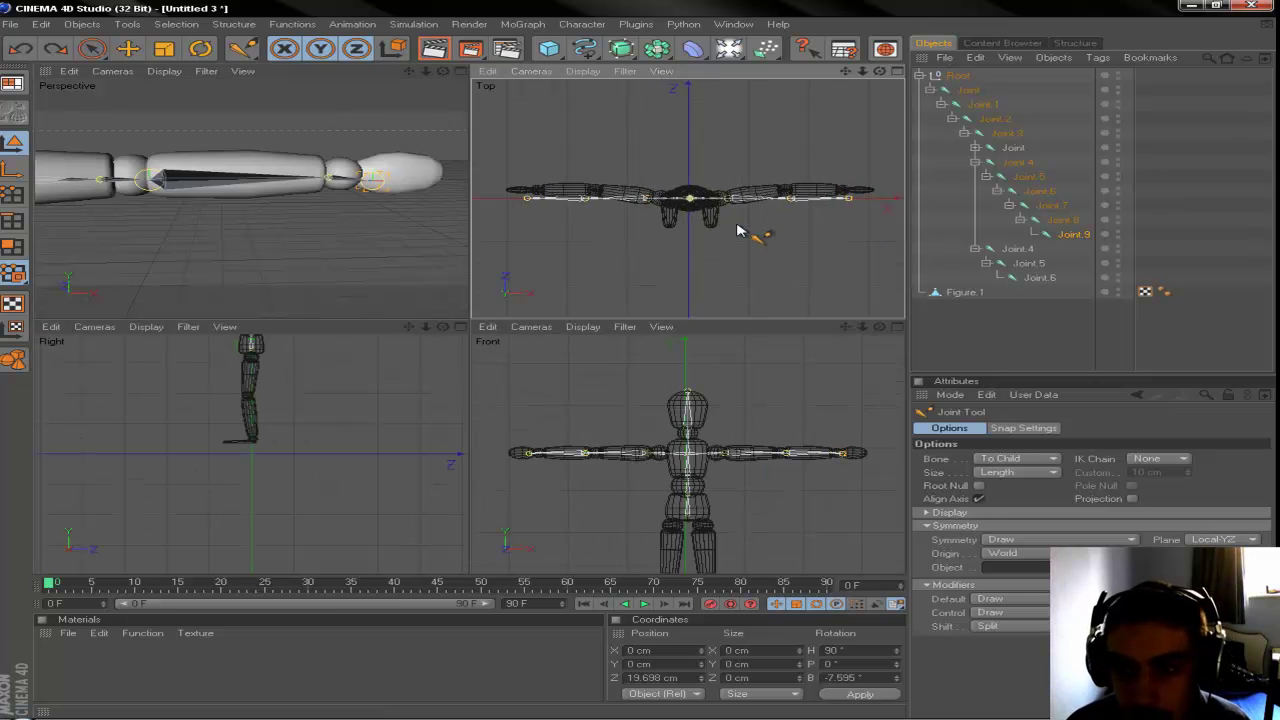
- Show the figure in the top view and set the Joint Tool's Default modifier to Move
left_click(897, 72)
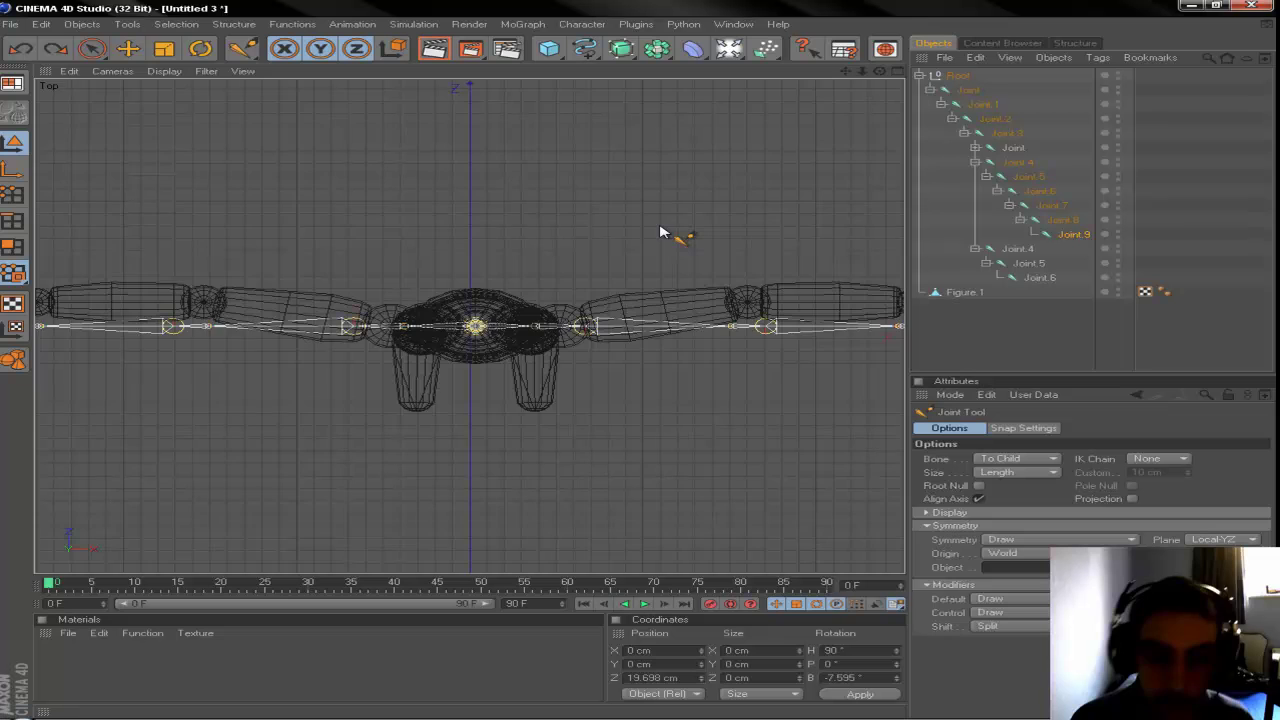
scroll(662, 228, "down", 2)
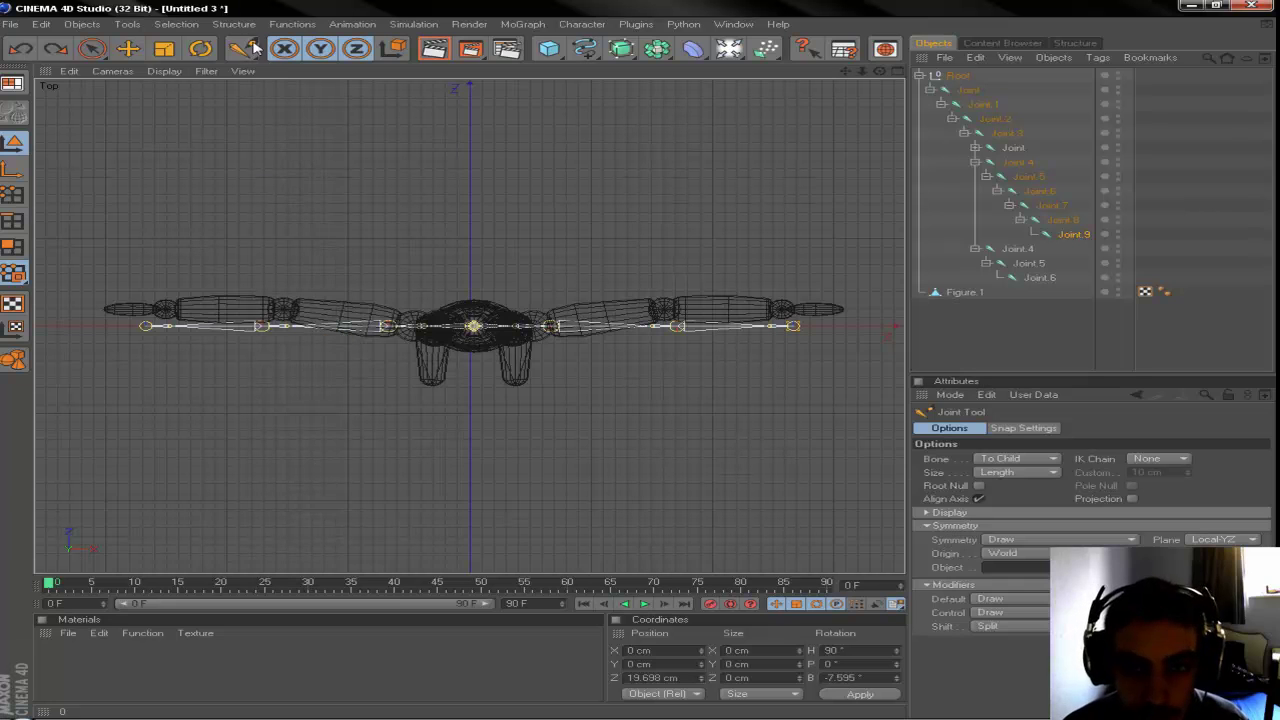
left_click(1020, 599)
left_click(1019, 627)
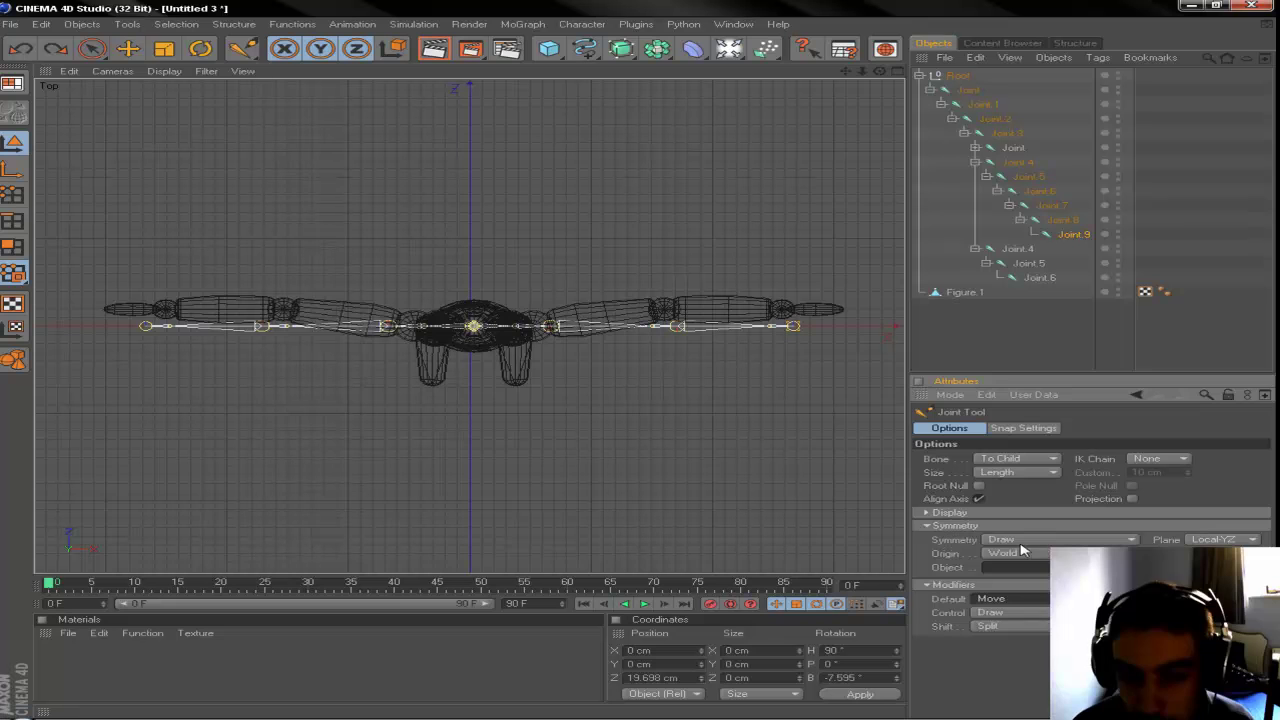
- Move the joints on both sides of the elbow ball onto the arm's centre line in the top view
mouse_move(680, 326)
left_mouse_down()
mouse_move(673, 318)
mouse_move(694, 334)
mouse_move(674, 331)
mouse_move(673, 312)
left_mouse_up()
scroll(661, 330, "up", 6)
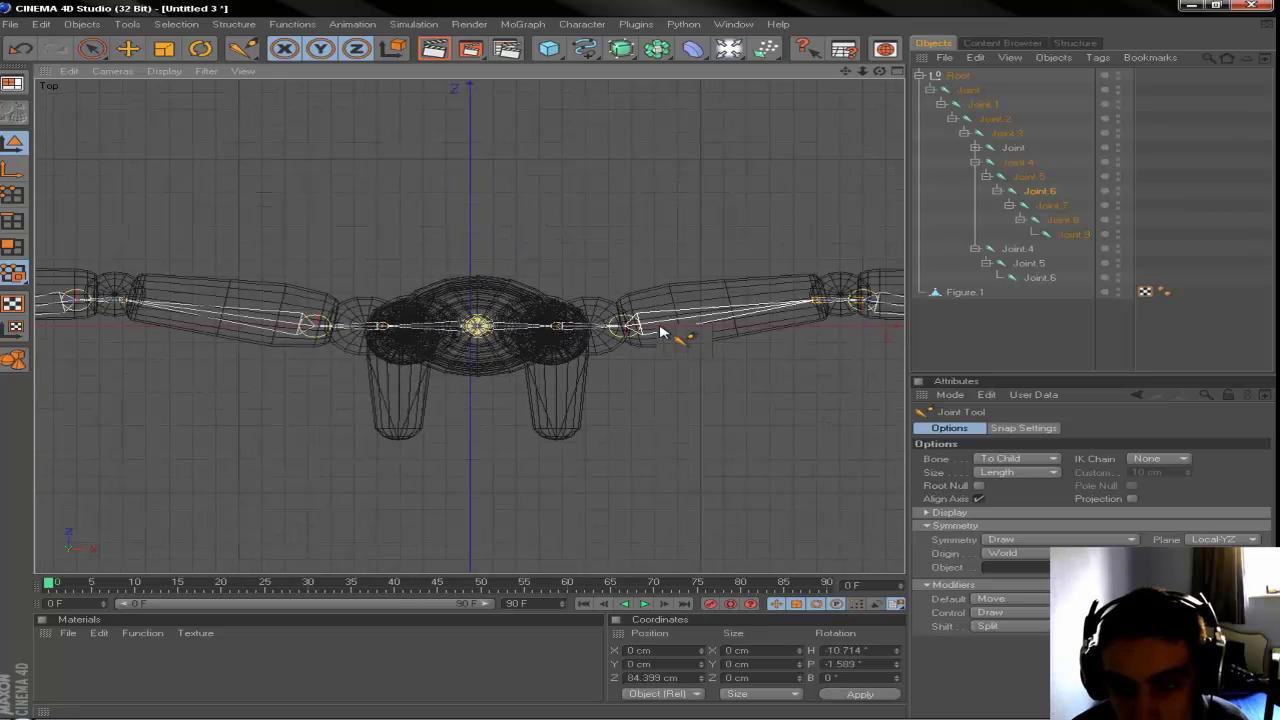
scroll(780, 273, "up", 5)
left_click_drag(845, 72, 44, 150)
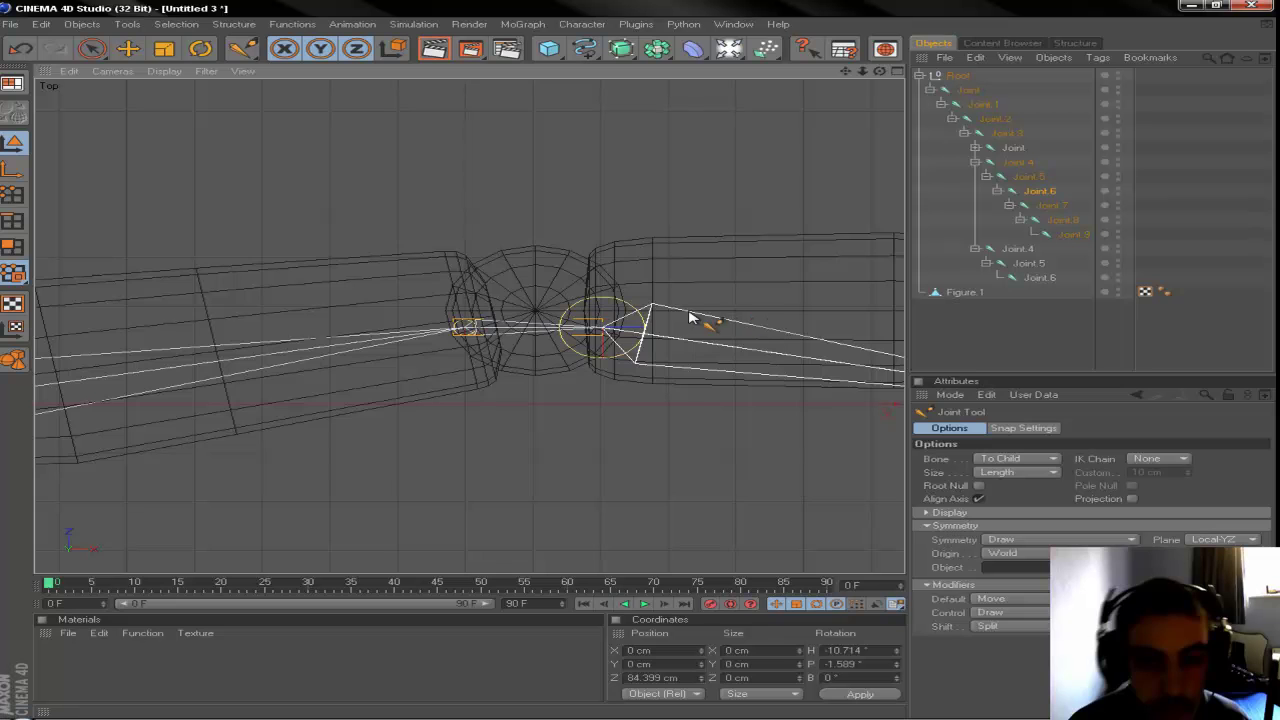
left_click_drag(603, 327, 613, 305)
scroll(646, 371, "down", 2)
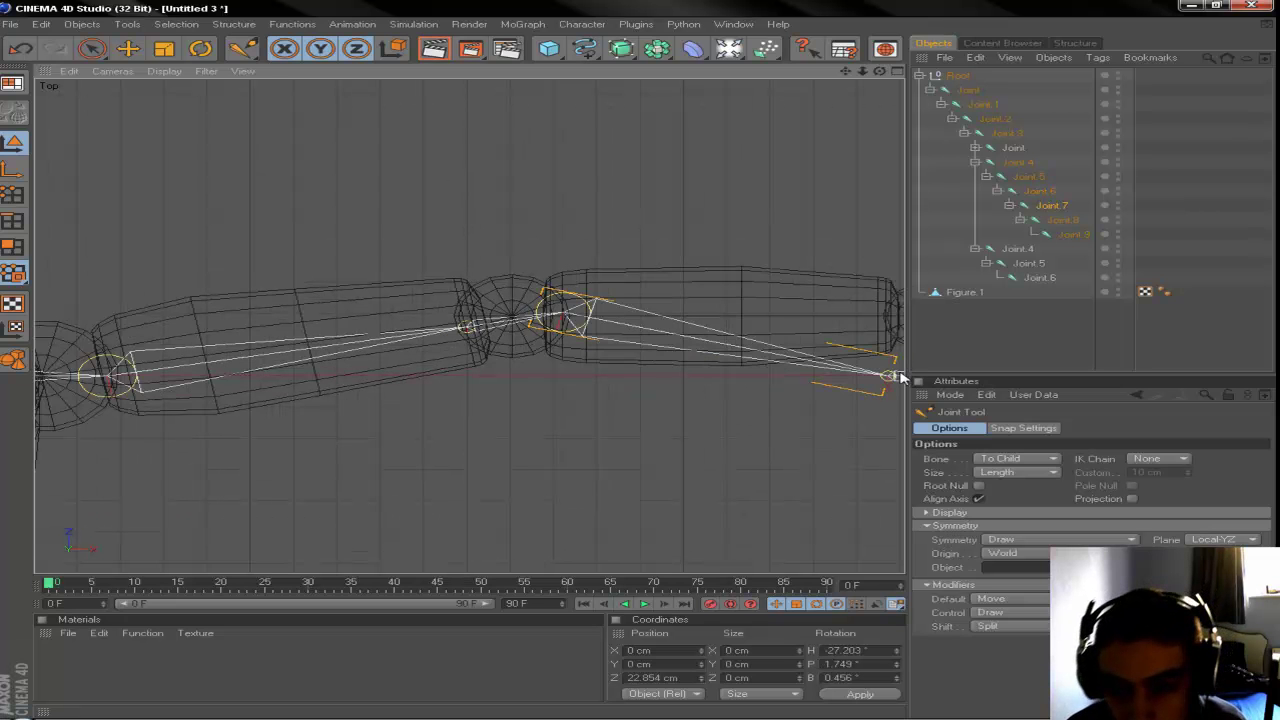
- Move the joints at the forearm's end and the start of the hand onto the arm's centre line
left_click_drag(886, 378, 890, 317)
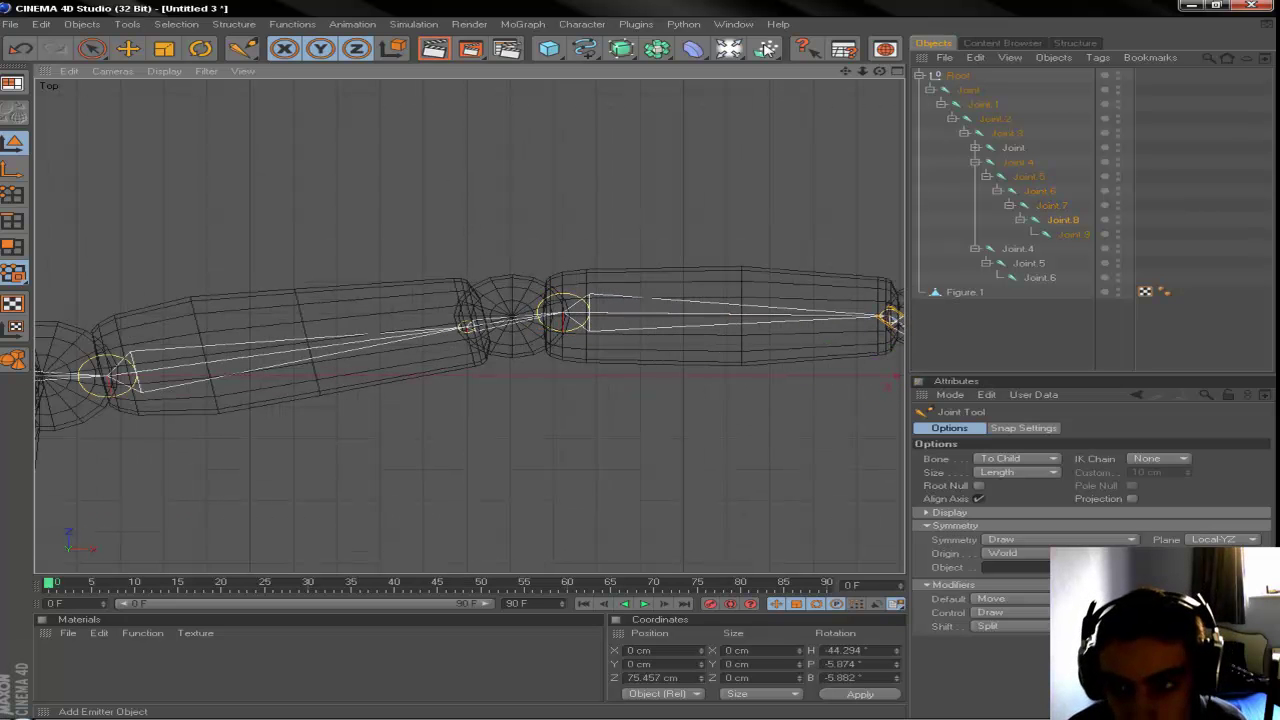
left_click_drag(845, 72, 238, 87)
left_click_drag(365, 390, 370, 331)
scroll(375, 399, "down", 3)
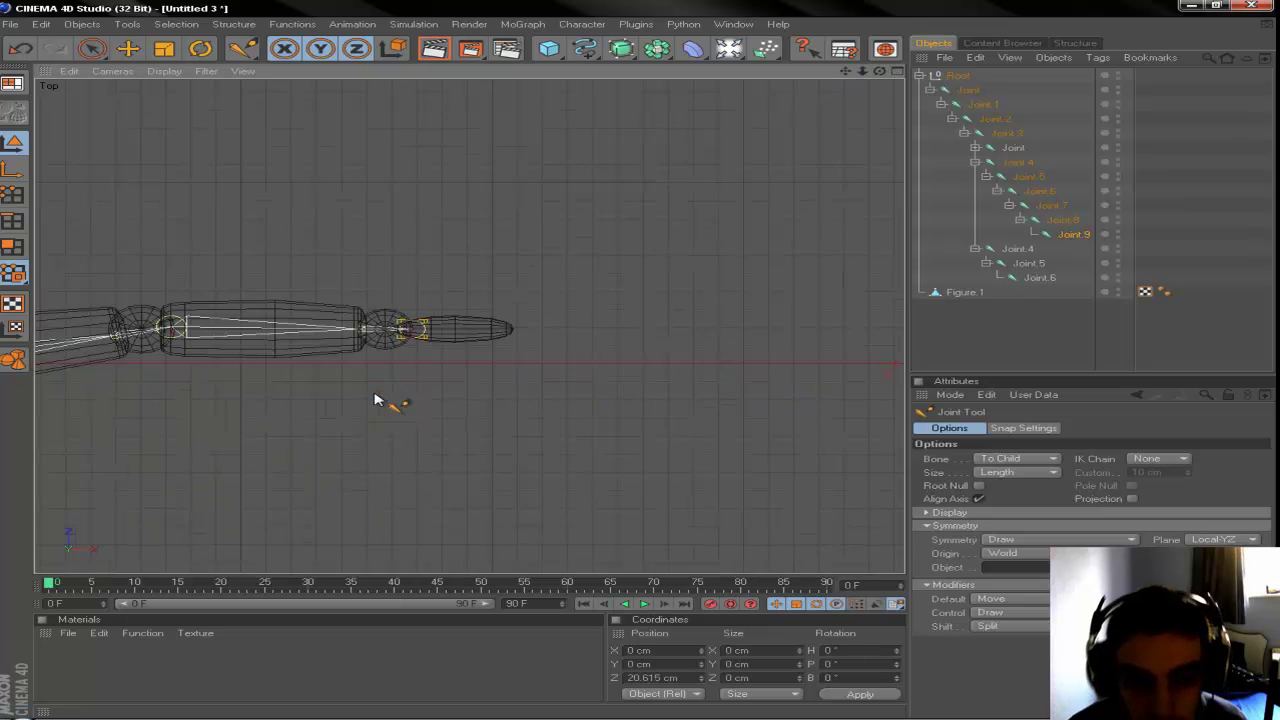
scroll(375, 400, "down", 3)
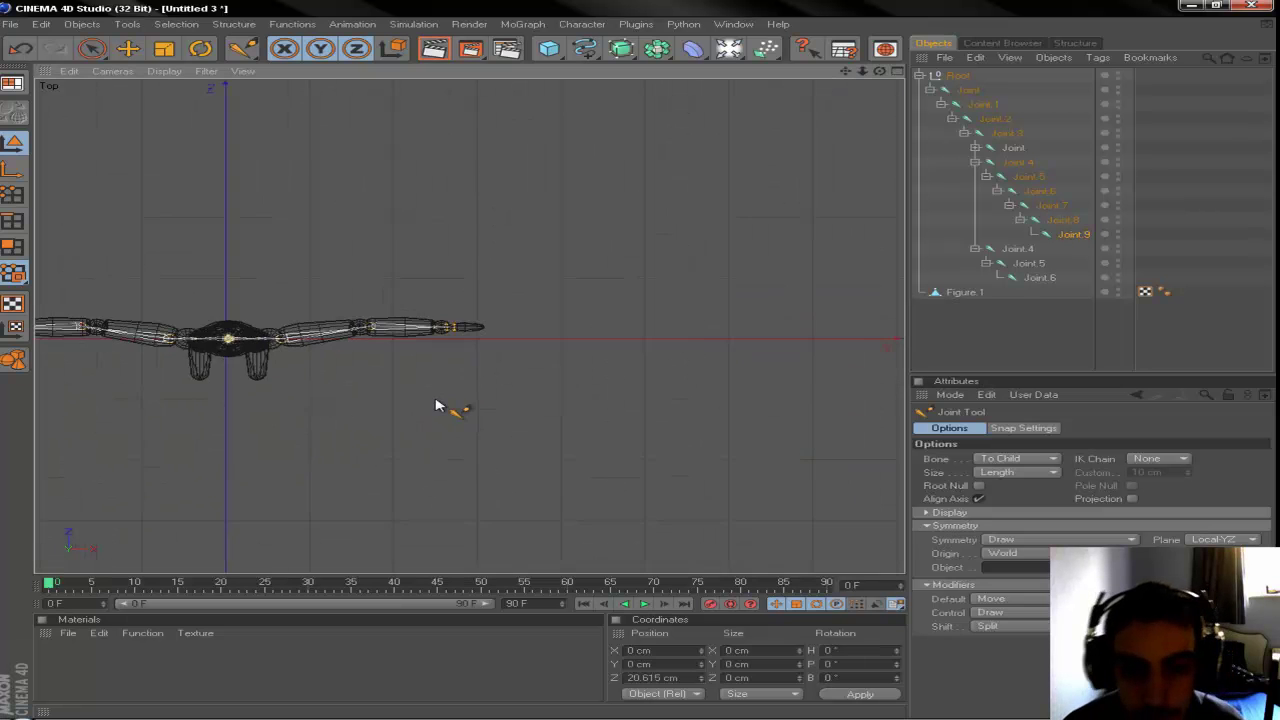
- Check the arm joints in the perspective view and undo the accidental forearm joint move
left_click(898, 72)
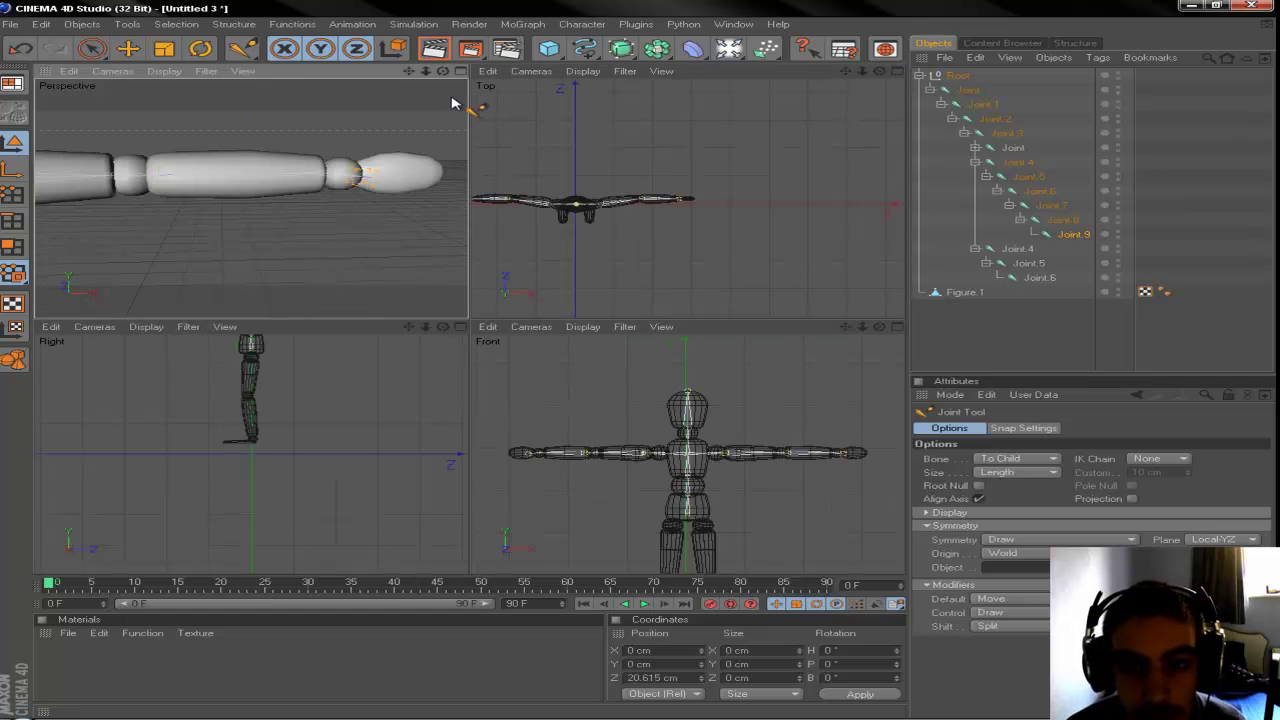
left_click_drag(442, 72, 278, 150)
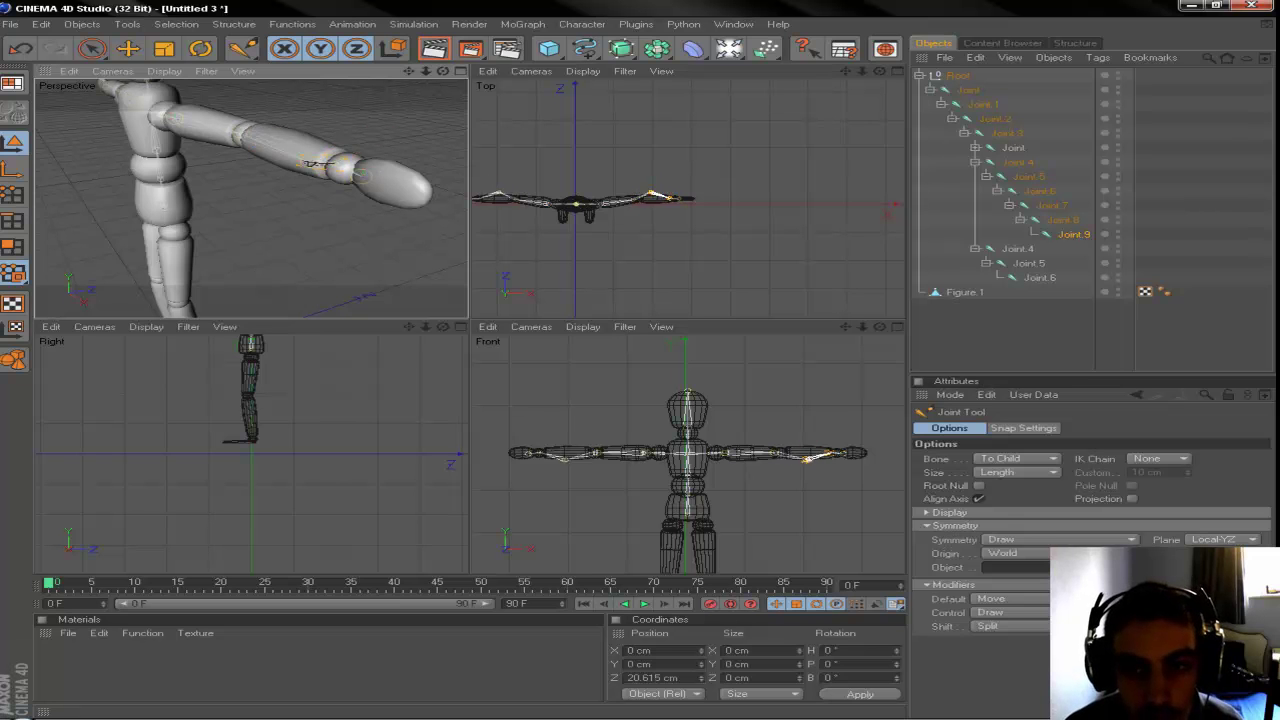
left_click(266, 148)
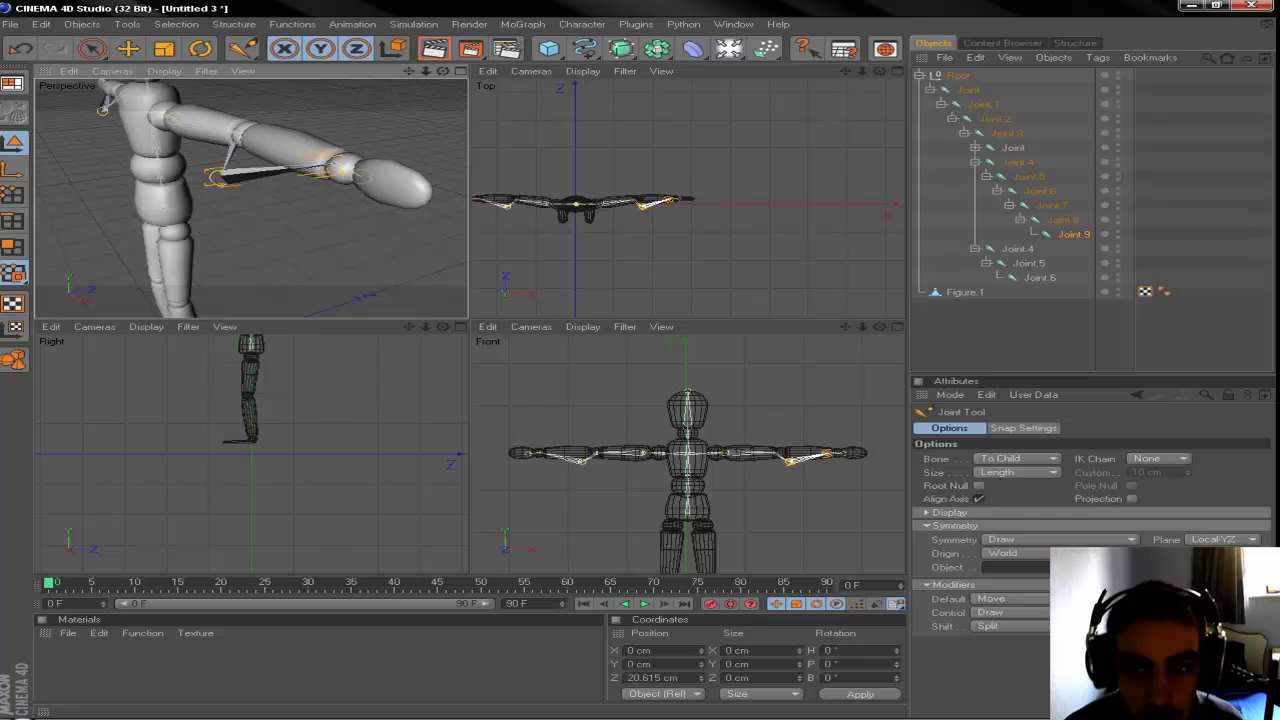
key("ctrl+z")
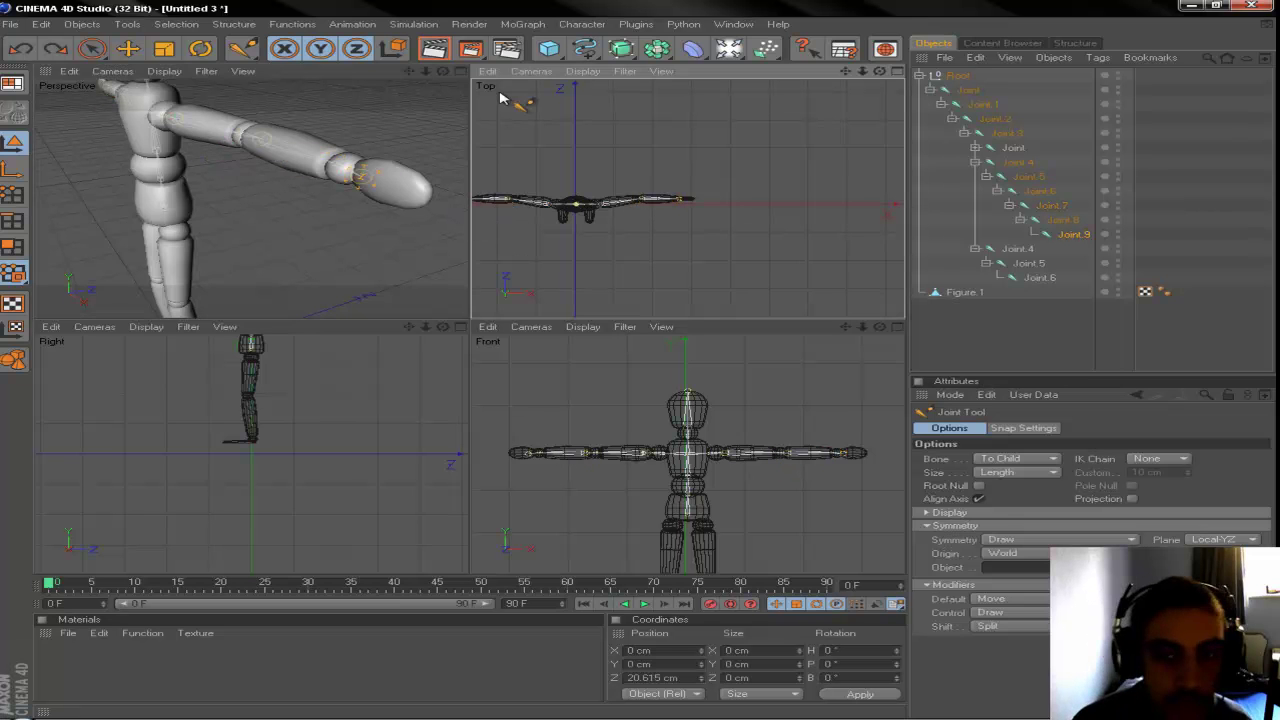
left_click_drag(441, 77, 461, 75)
left_click(461, 72)
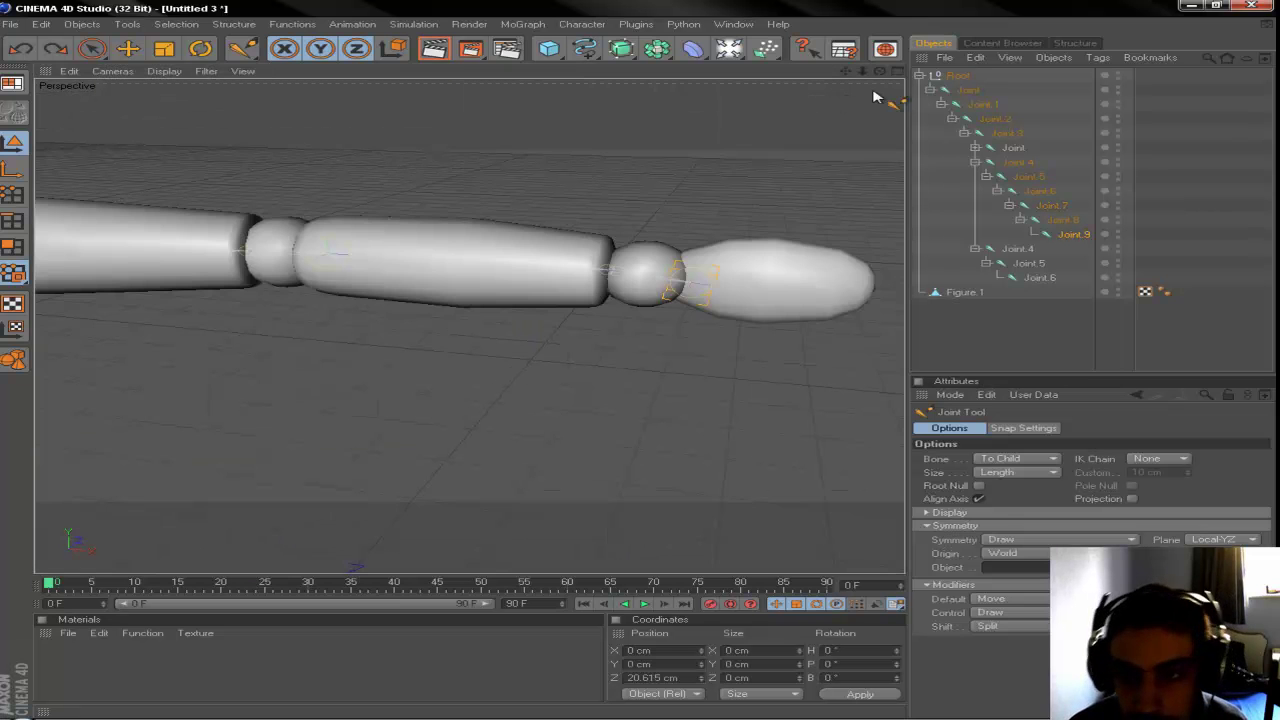
left_click(897, 73)
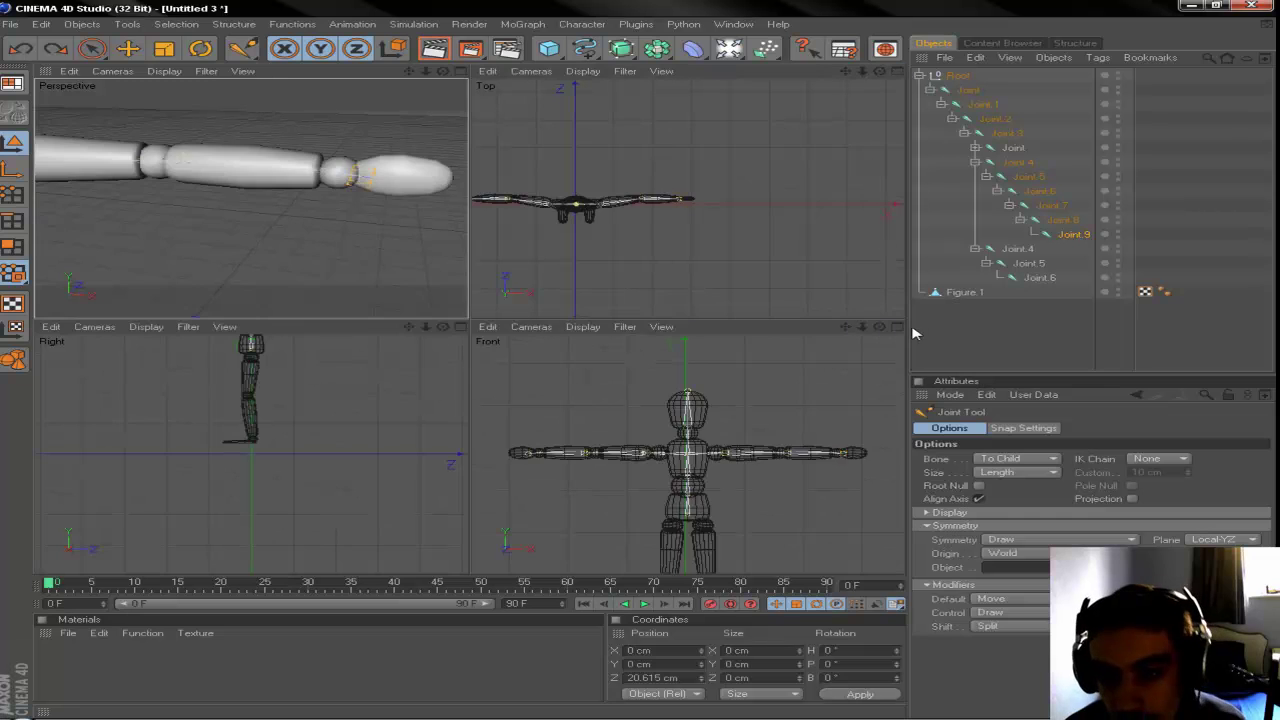
- Select the pelvis joint in the front view and set the Joint Tool's Default modifier back to Draw
left_click(889, 331)
left_click_drag(845, 73, 848, 73)
scroll(709, 255, "up", 8)
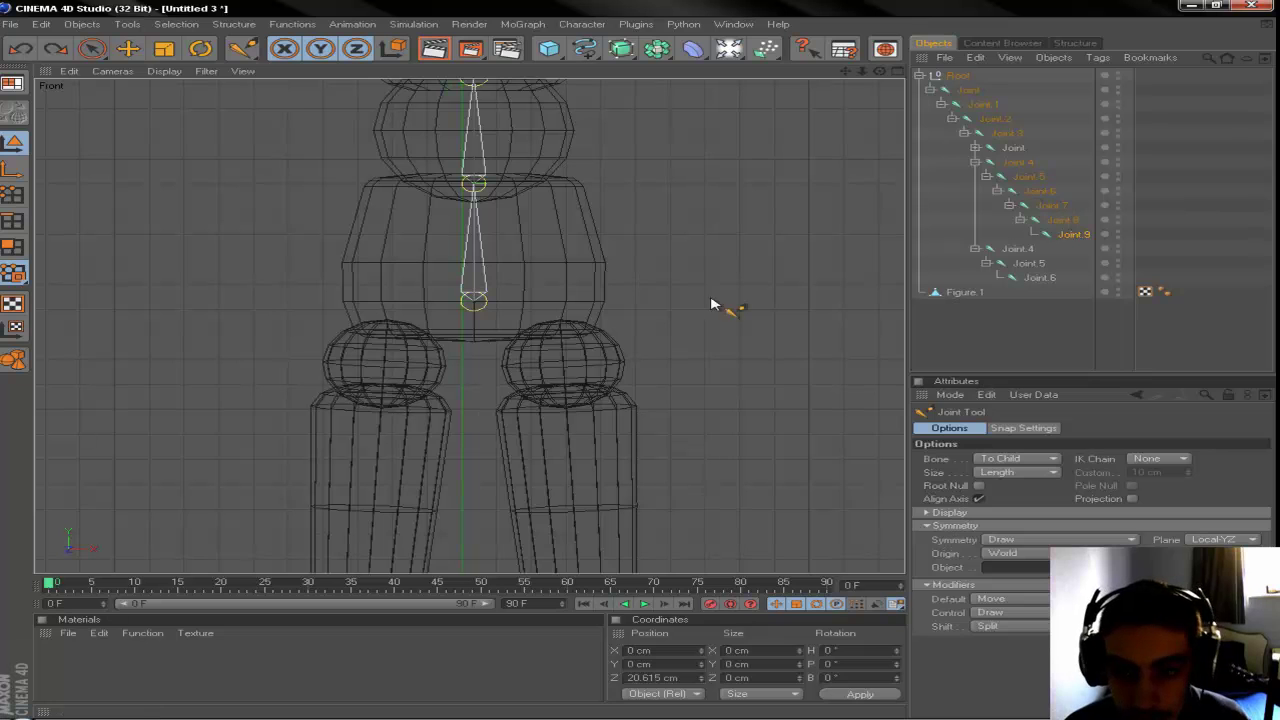
left_click(990, 119)
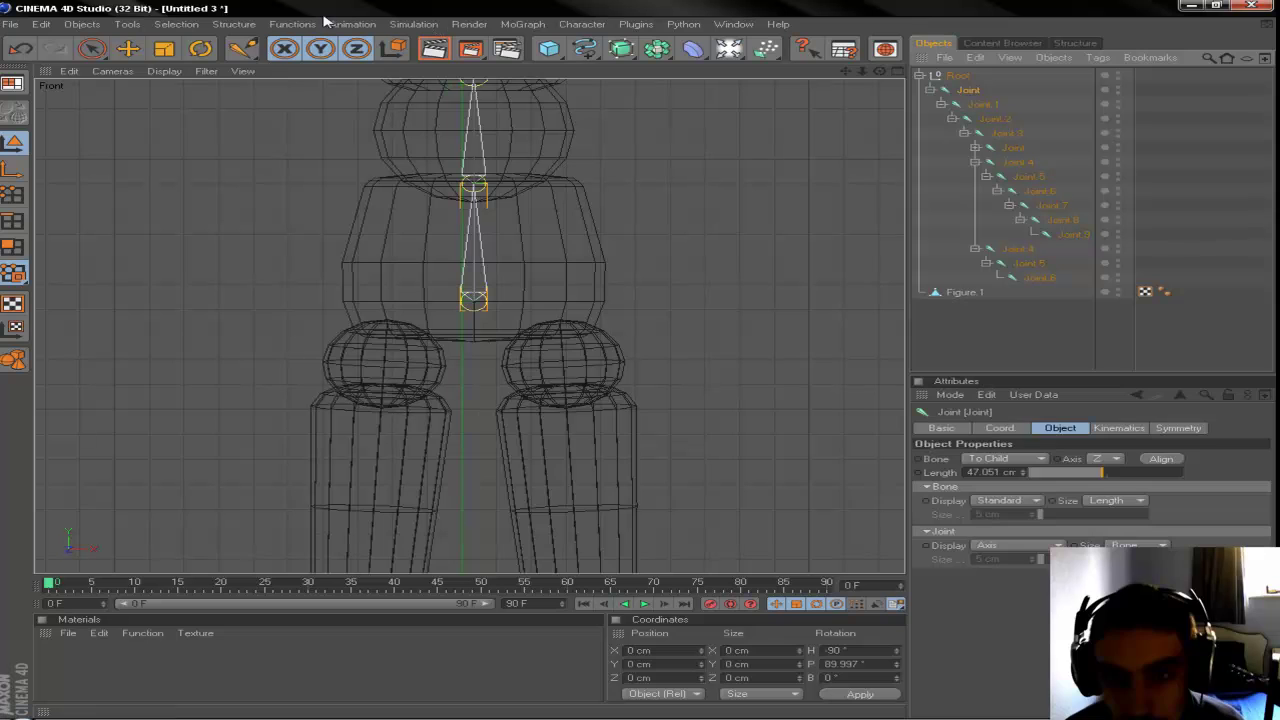
left_click(248, 50)
left_click(992, 612)
left_click(1010, 615)
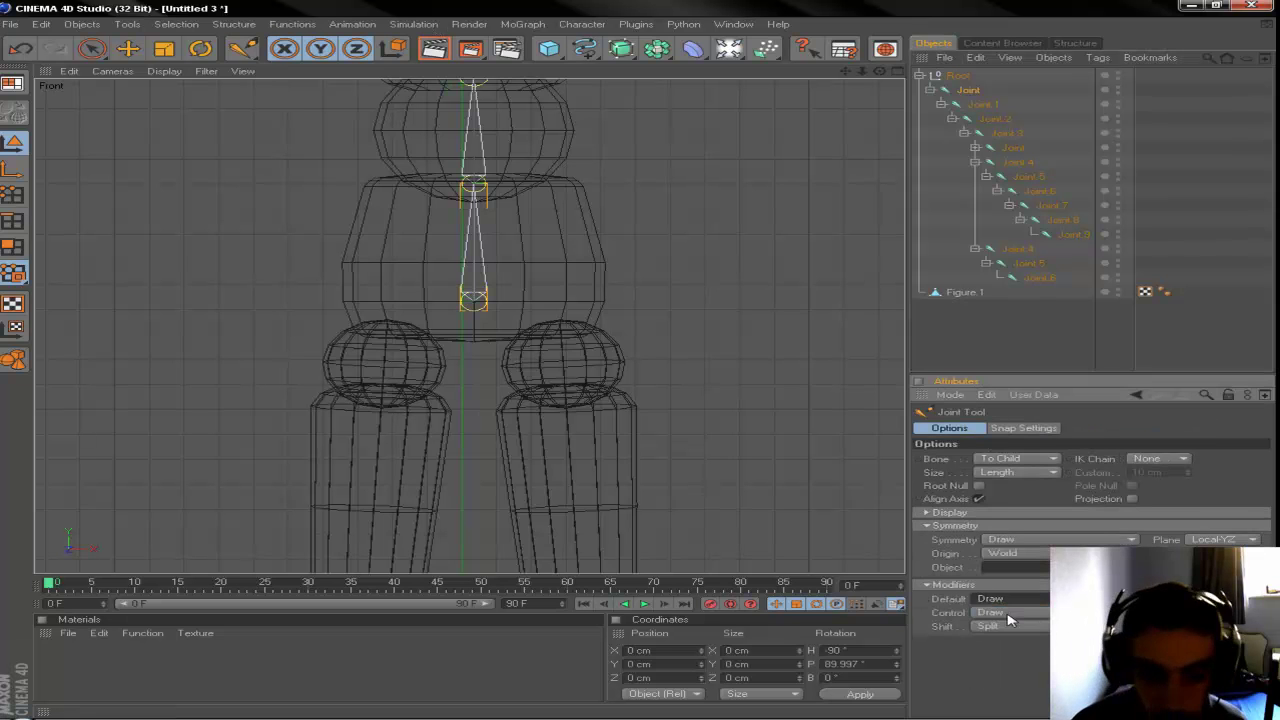
- Draw mirrored joints outward from the pelvis joint, with further joints at the top and base of each hip ball
left_click(557, 300, "ctrl")
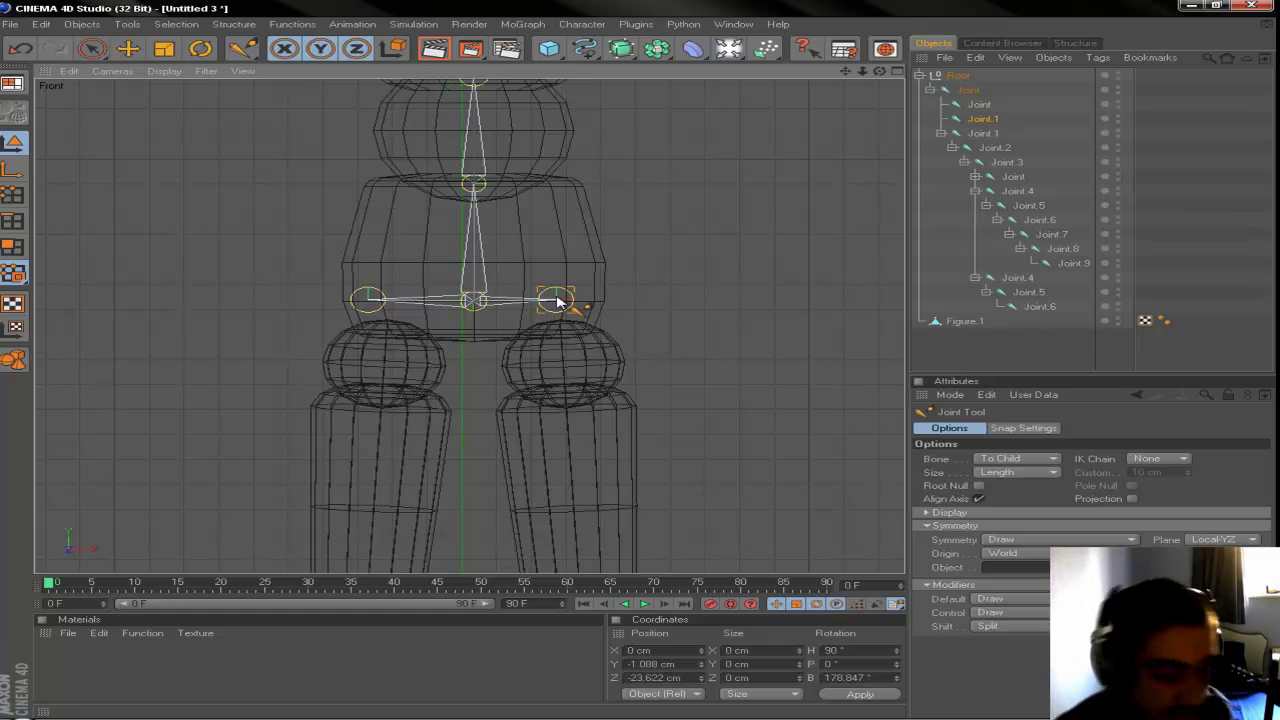
left_click(560, 337, "ctrl")
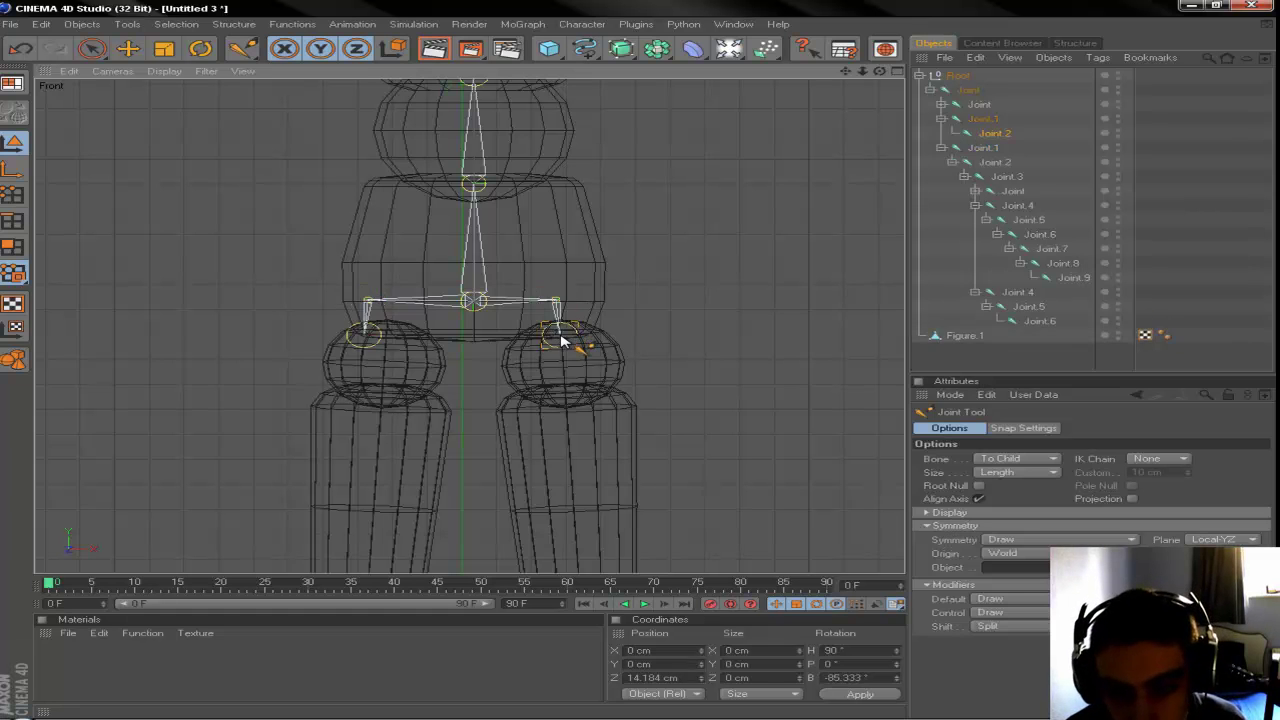
left_click(566, 401, "ctrl")
- Continue the mirrored leg chains with joints above and below the knee balls and above and below the ankle balls
mouse_move(841, 71)
left_mouse_down()
mouse_move(848, 43)
mouse_move(840, 70)
left_mouse_up()
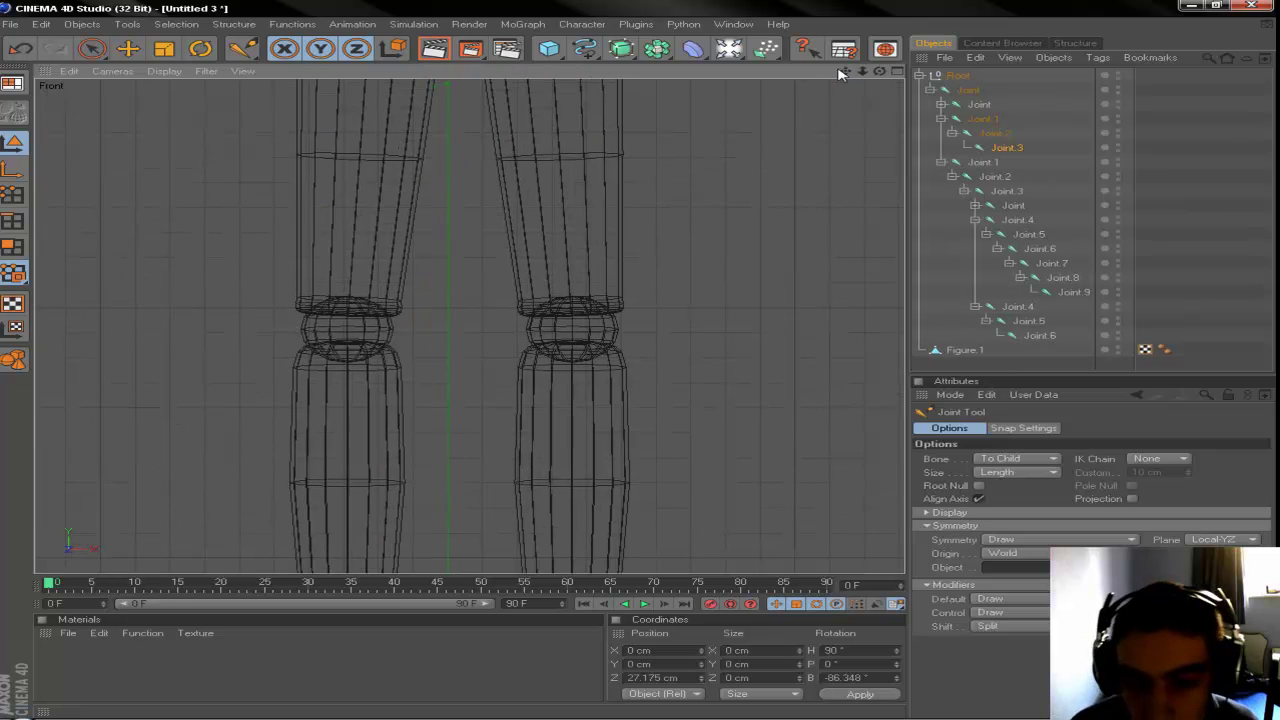
left_click(570, 311, "ctrl")
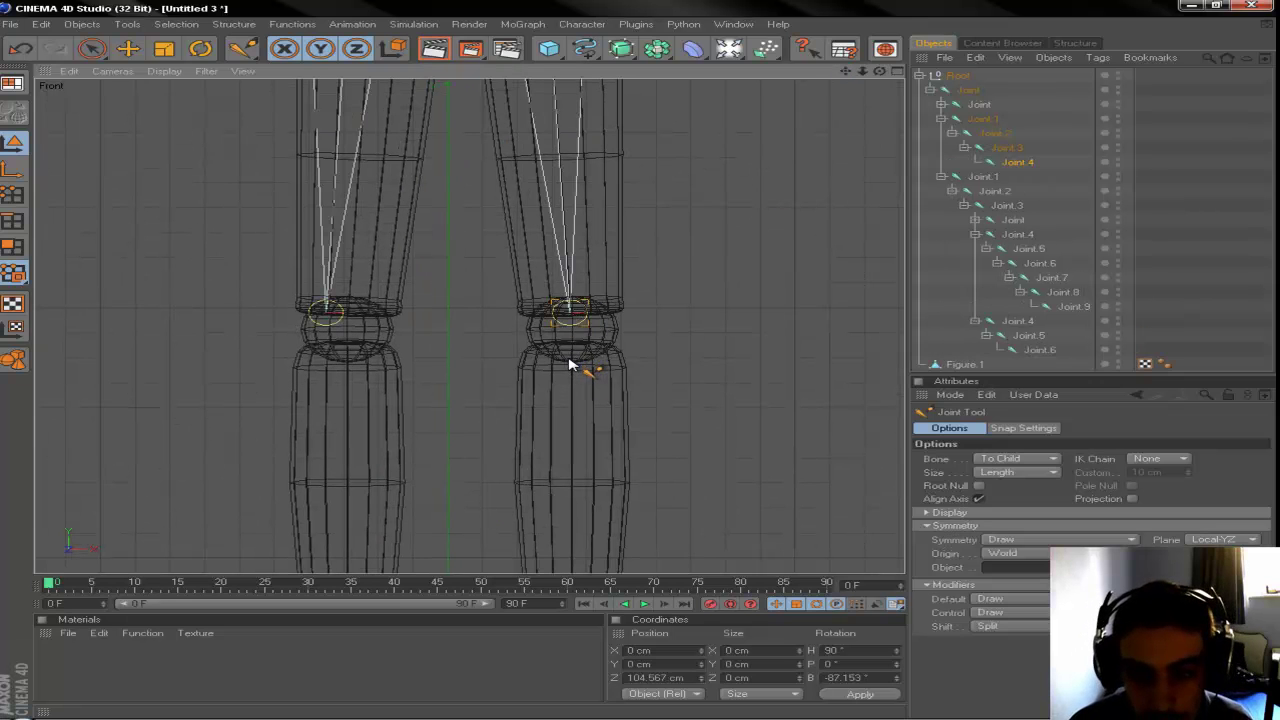
left_click(569, 358, "ctrl")
left_click_drag(846, 71, 838, 42)
left_click(565, 486, "ctrl")
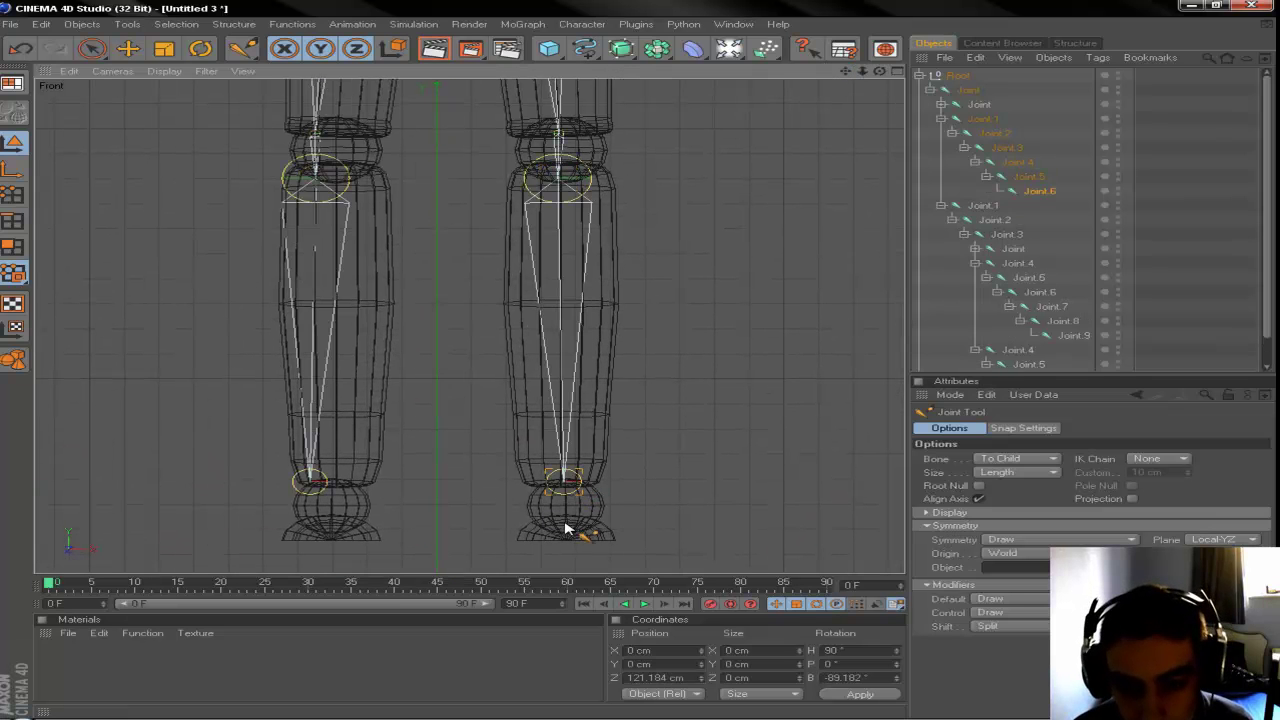
left_click(565, 528, "ctrl")
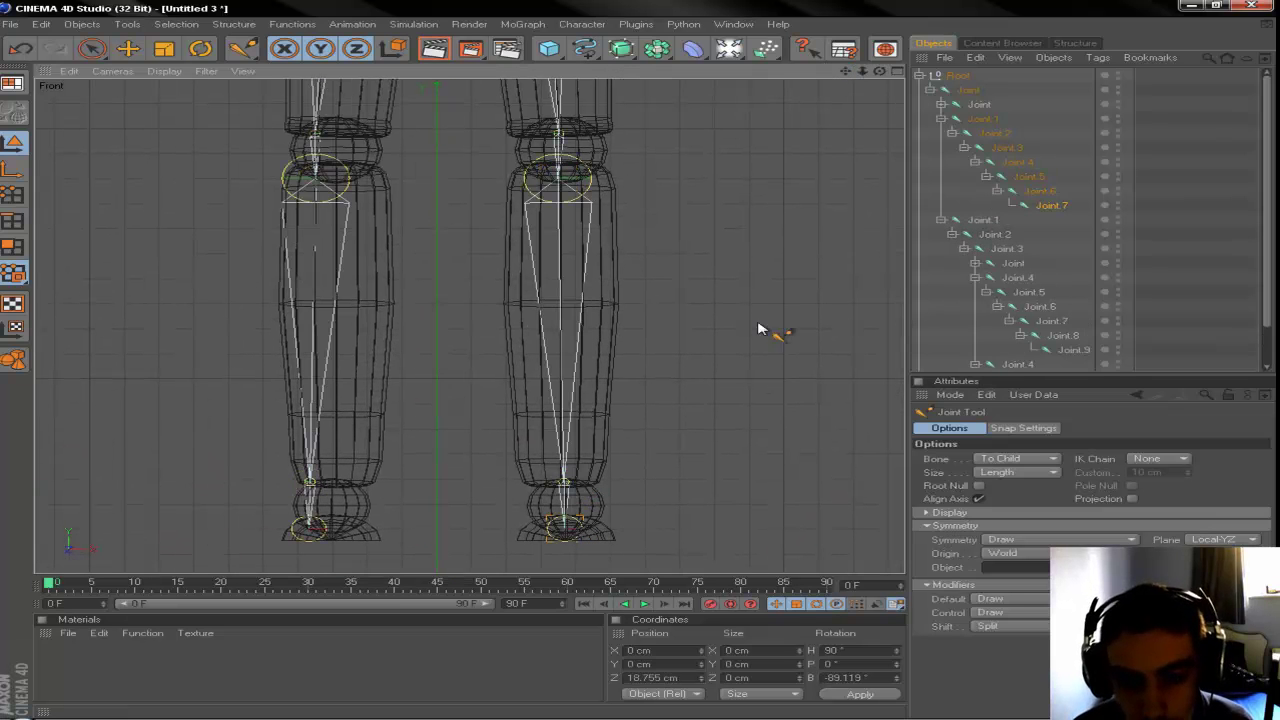
- Show the legs in the Right view and set the Joint Tool's Default modifier to Move
left_click_drag(844, 74, 846, 67)
left_click(896, 72)
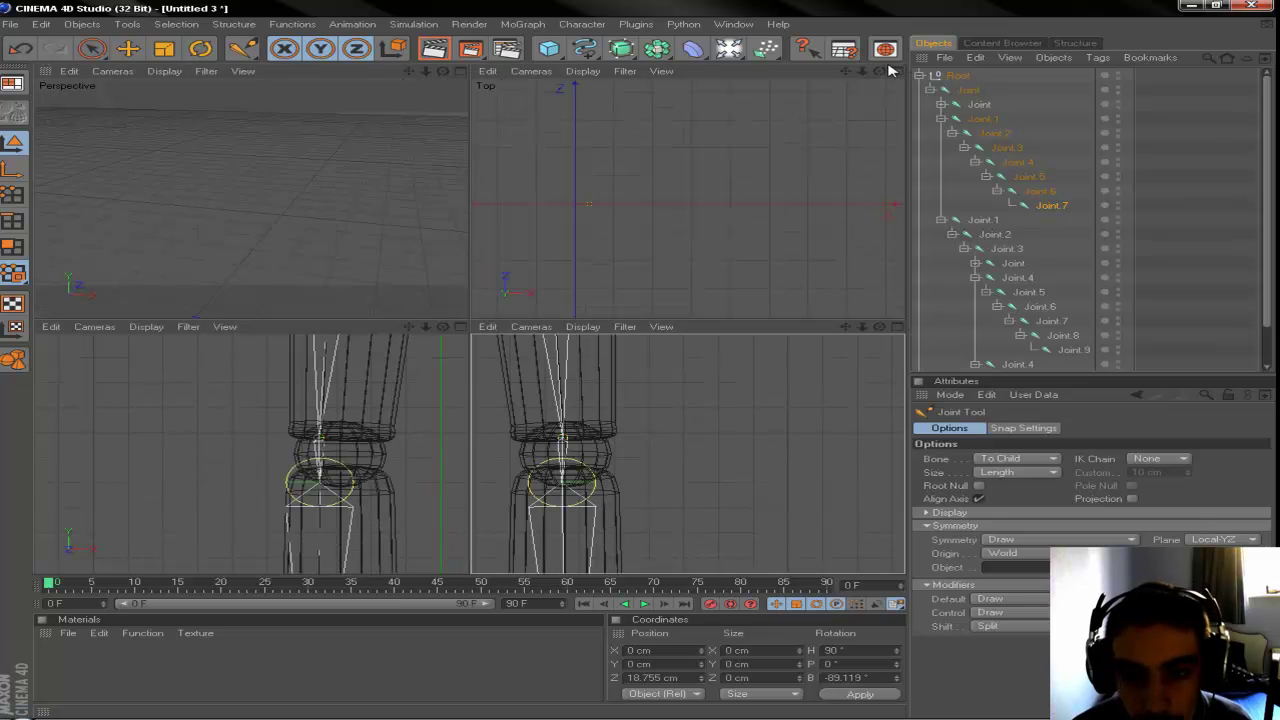
left_click(460, 327)
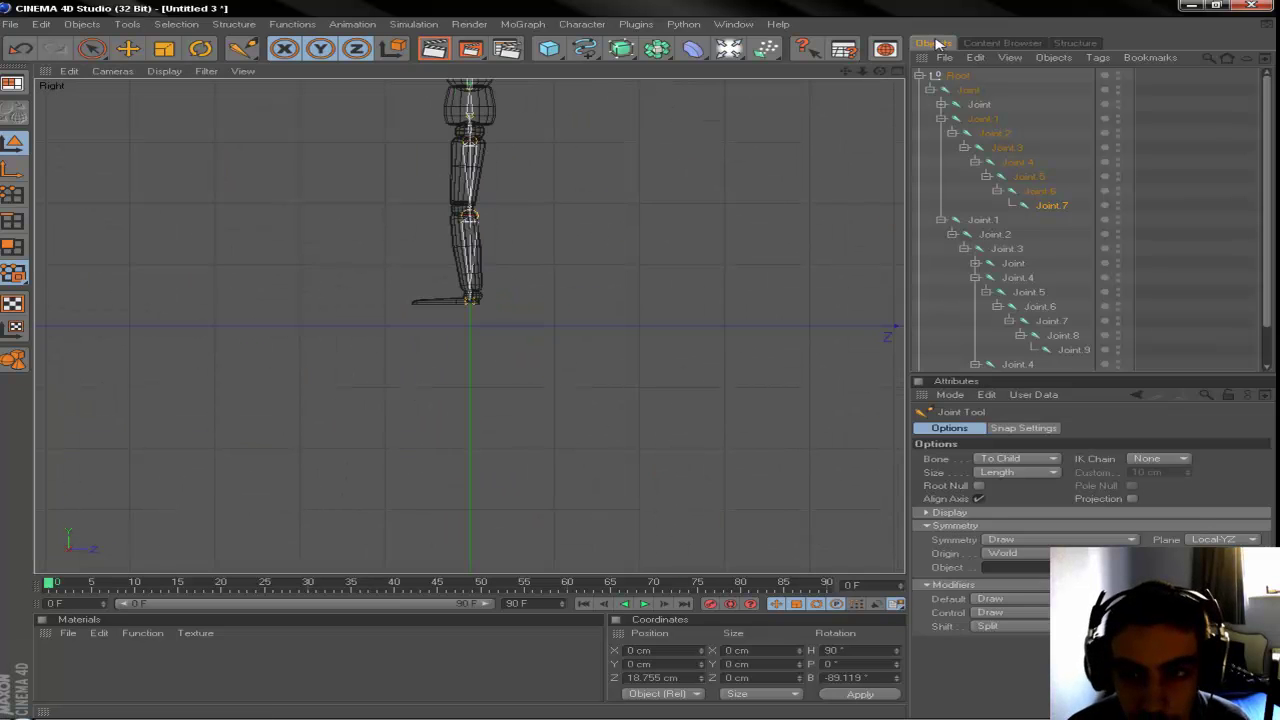
scroll(752, 170, "up", 10)
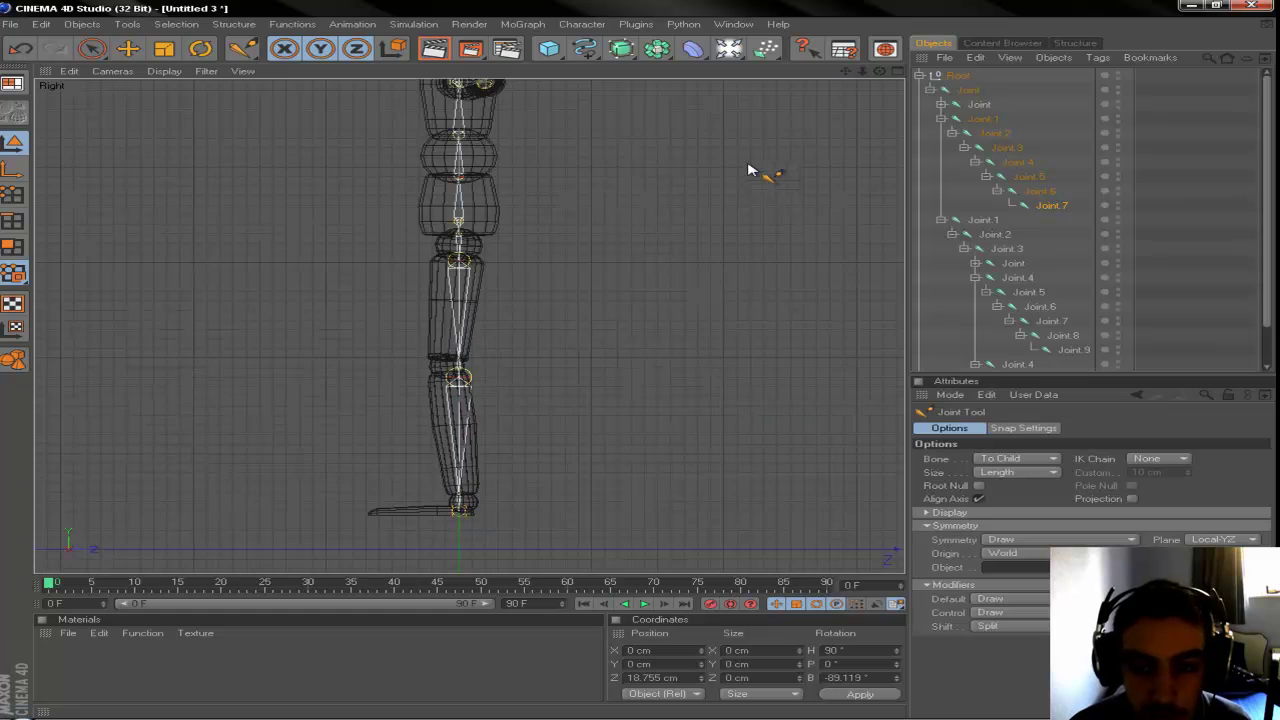
scroll(752, 170, "up", 3)
scroll(752, 170, "down", 10)
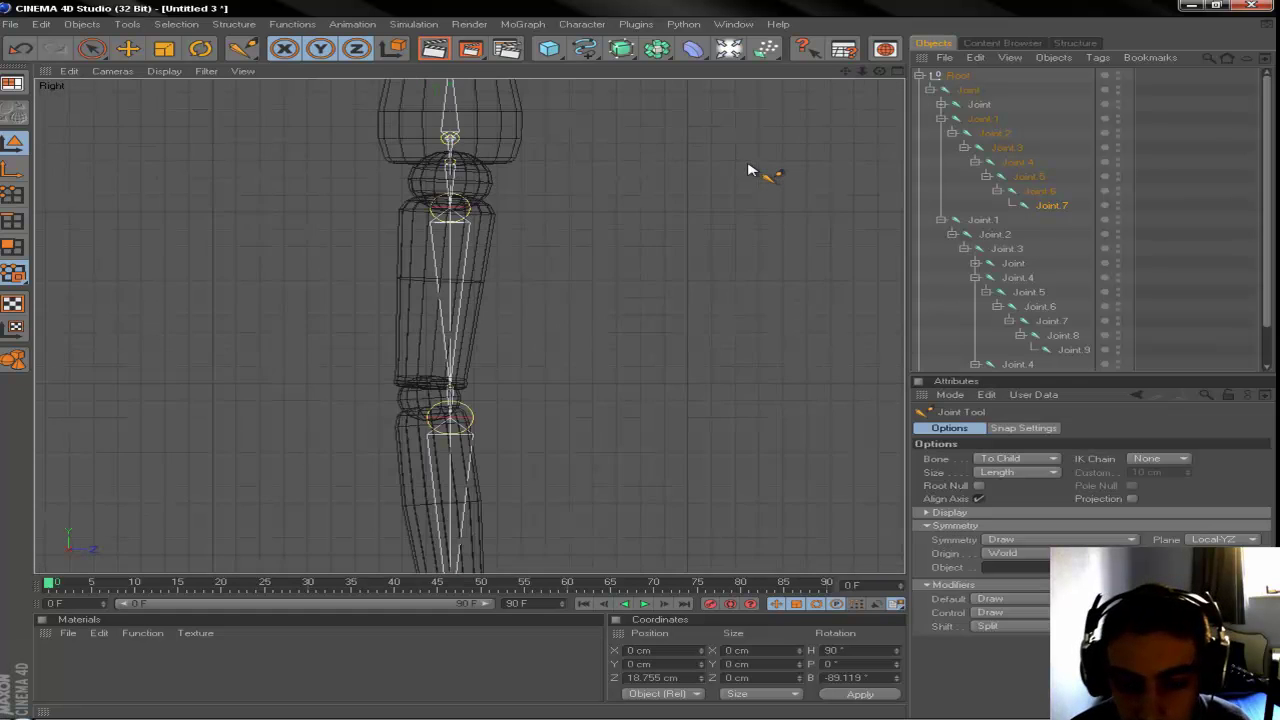
left_click(1028, 600)
left_click(1010, 632)
- Move the knee joints forward to the leg's centre line and fine-tune the joints at the hip ball in the Right view
scroll(488, 388, "up", 3)
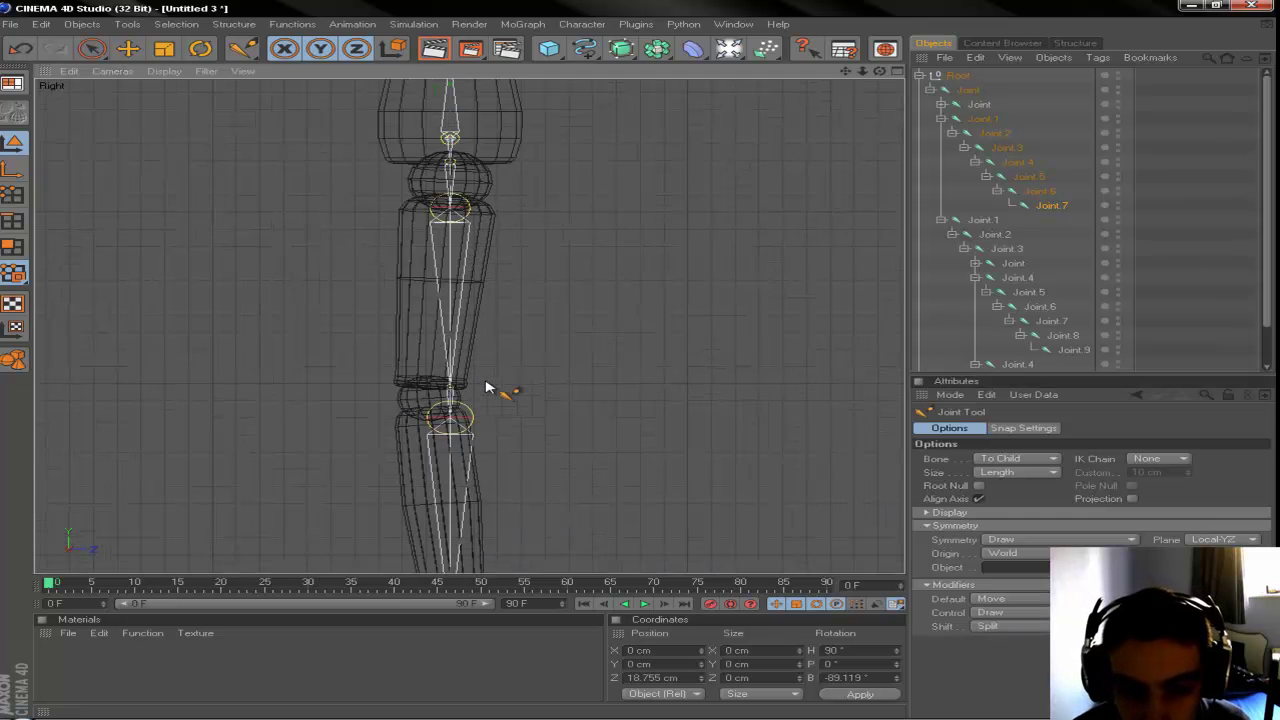
left_click_drag(451, 420, 430, 382)
left_click_drag(451, 207, 446, 206)
left_click_drag(450, 162, 450, 157)
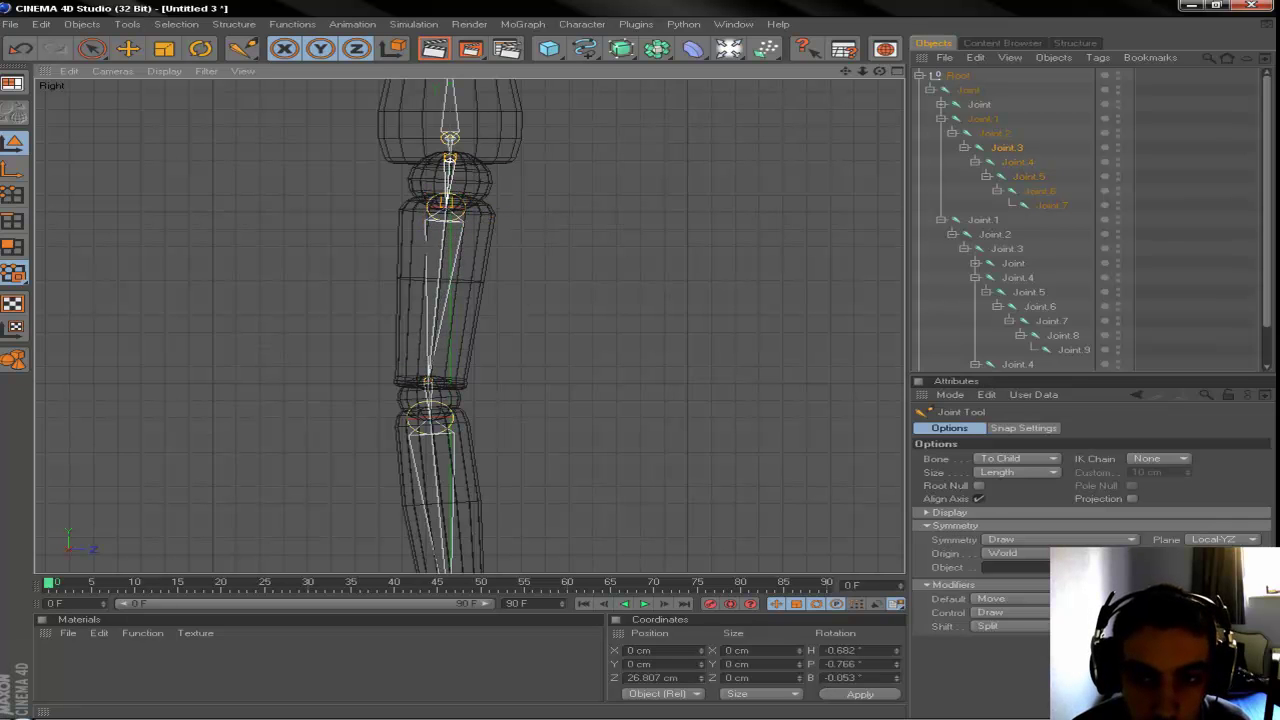
left_click(449, 162)
- Adjust the joints above and below the ankle ball to the lower leg's centre line in the Right view
left_click_drag(848, 73, 845, 75)
left_click(451, 517)
left_click(447, 543)
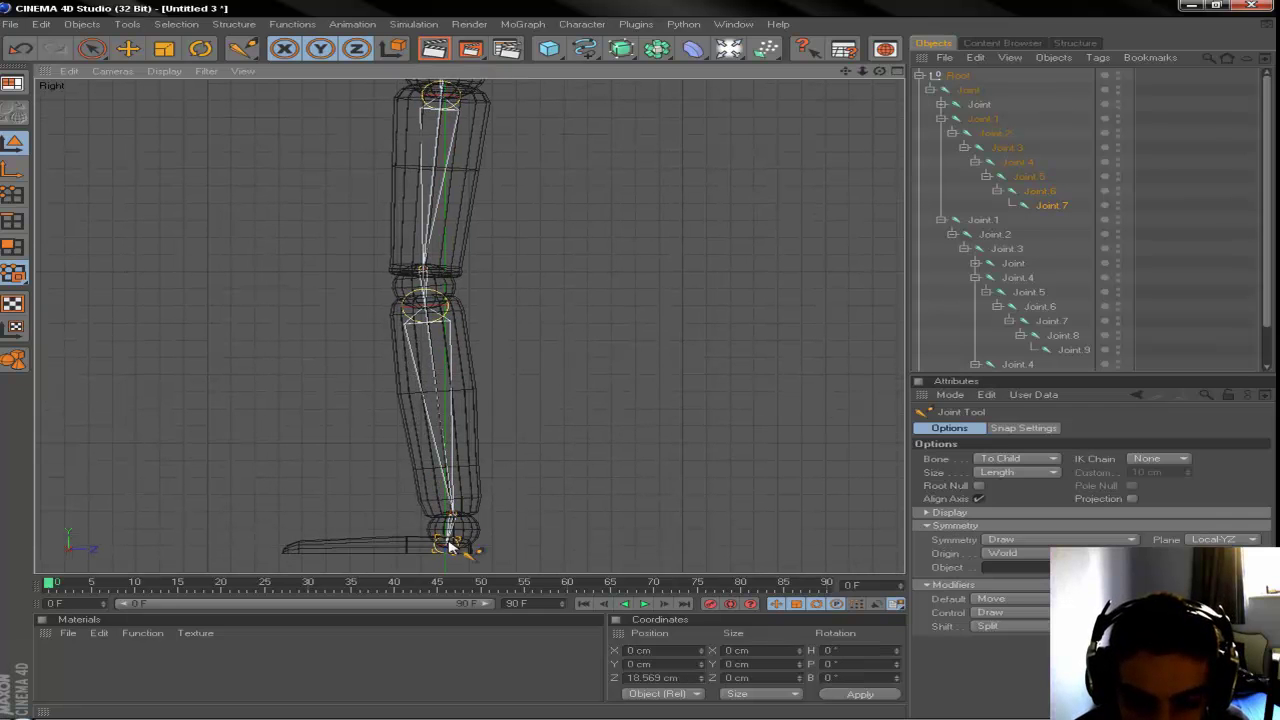
scroll(764, 284, "down", 2)
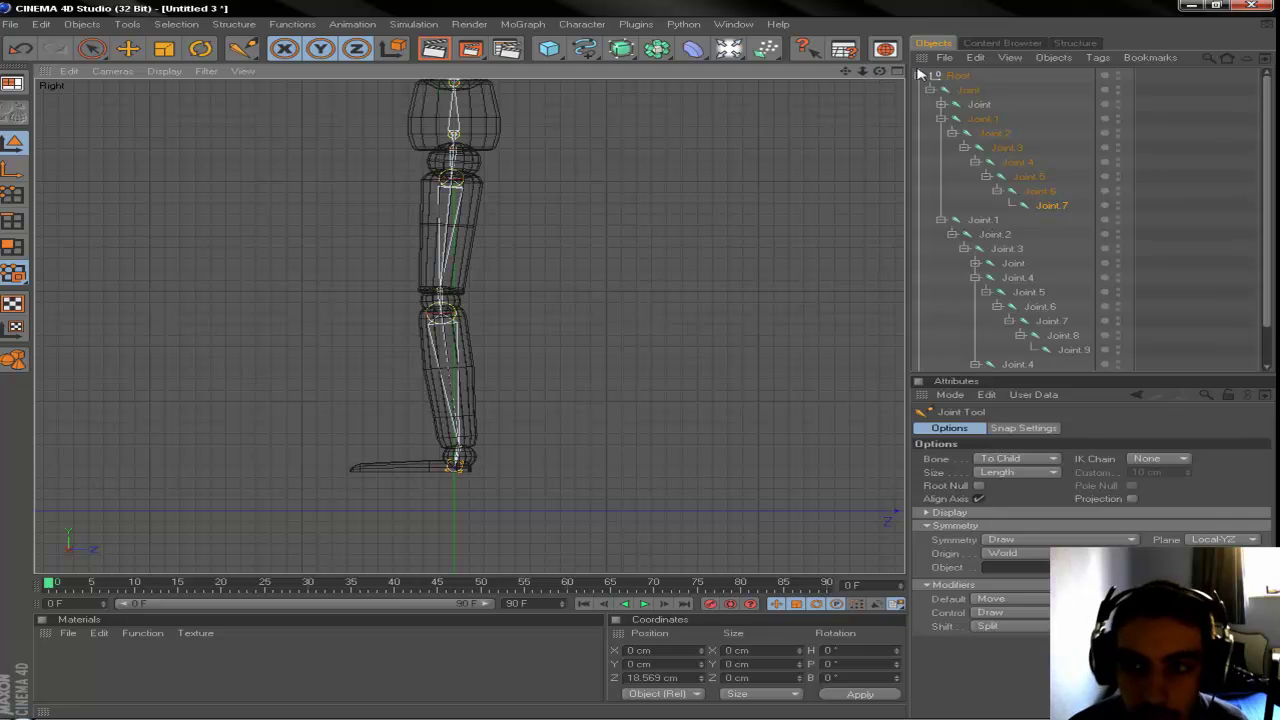
- Adjust the hip and knee joints in the Front view so the leg chains sit inside the mesh
left_click(898, 74)
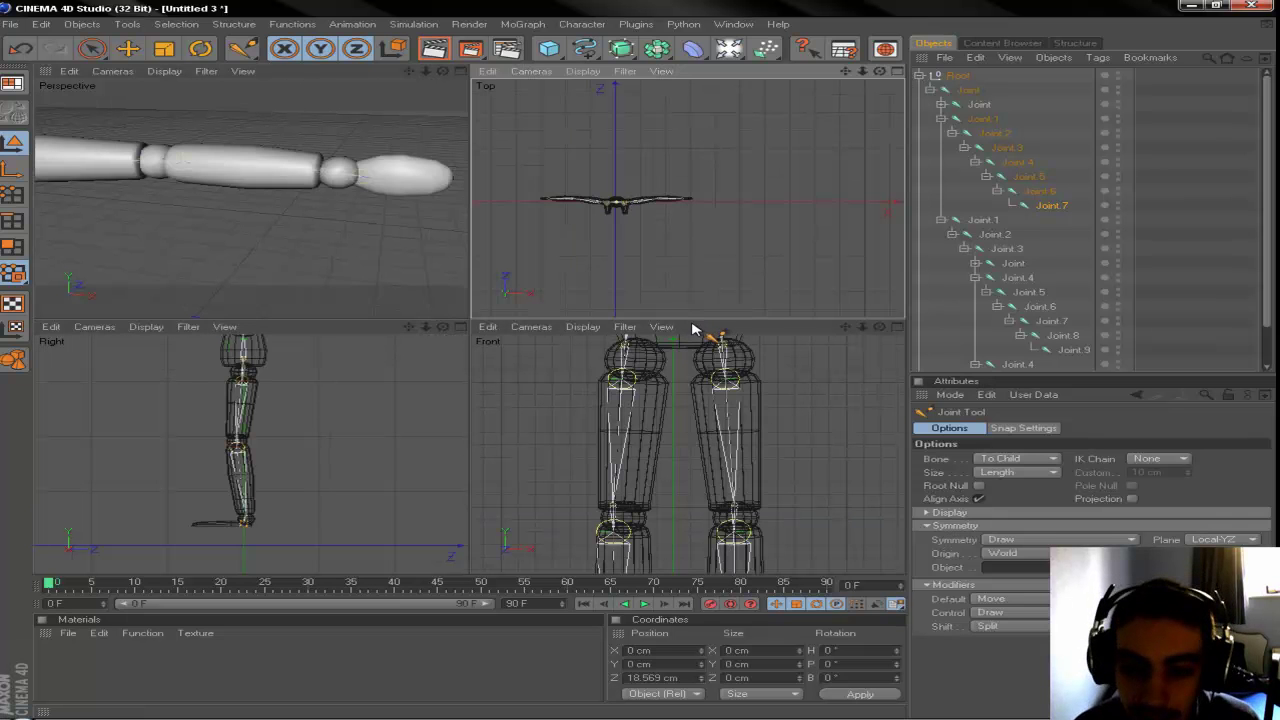
left_click_drag(630, 382, 632, 345)
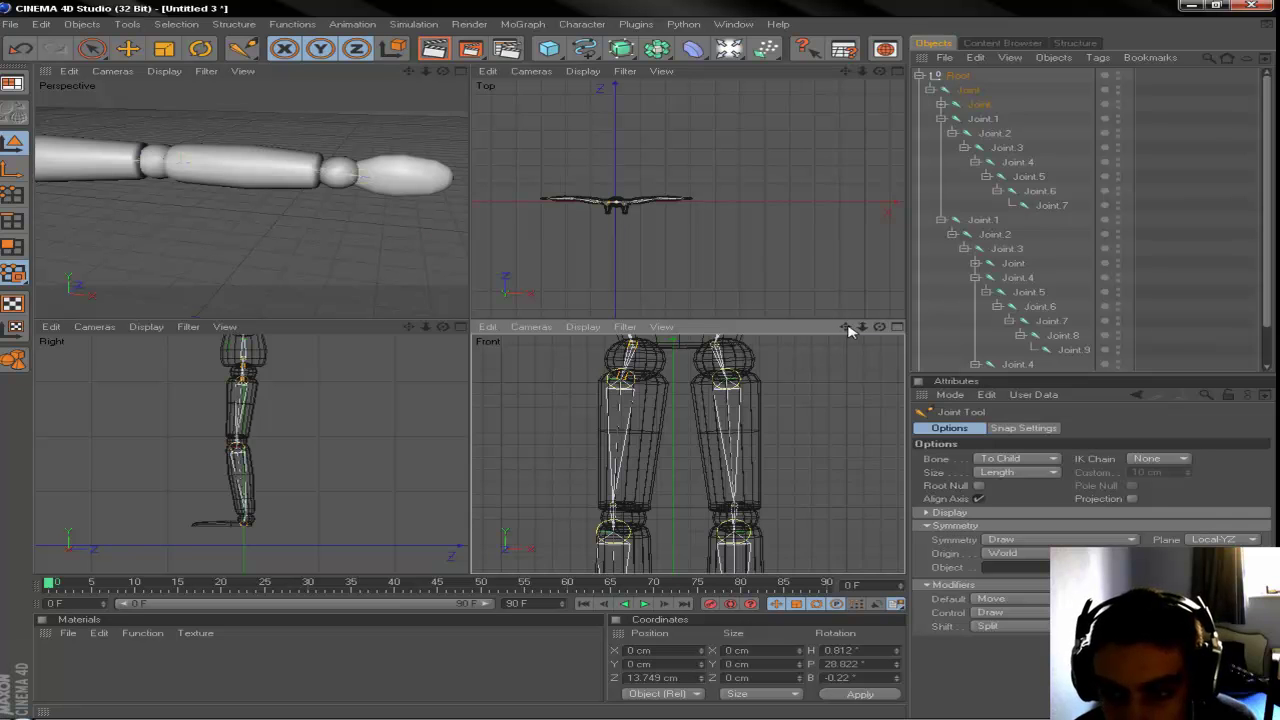
left_click_drag(846, 328, 843, 390)
left_click_drag(623, 426, 616, 391)
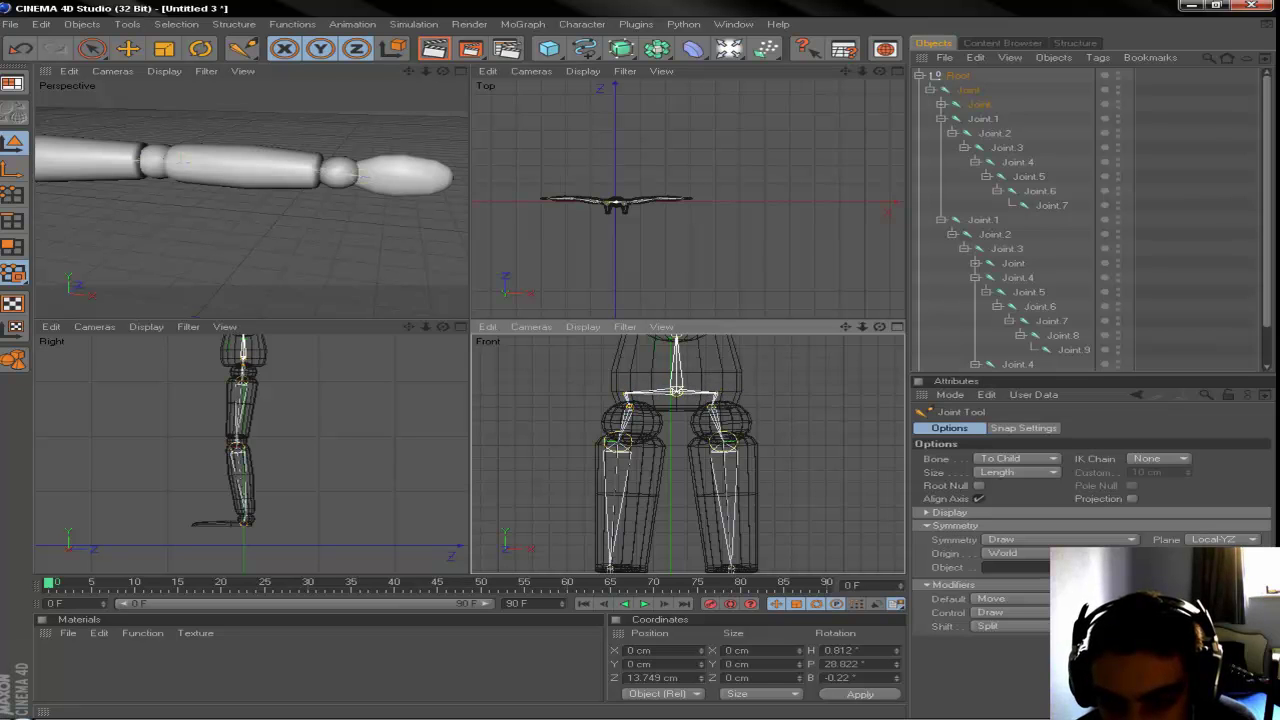
scroll(726, 403, "down", 6)
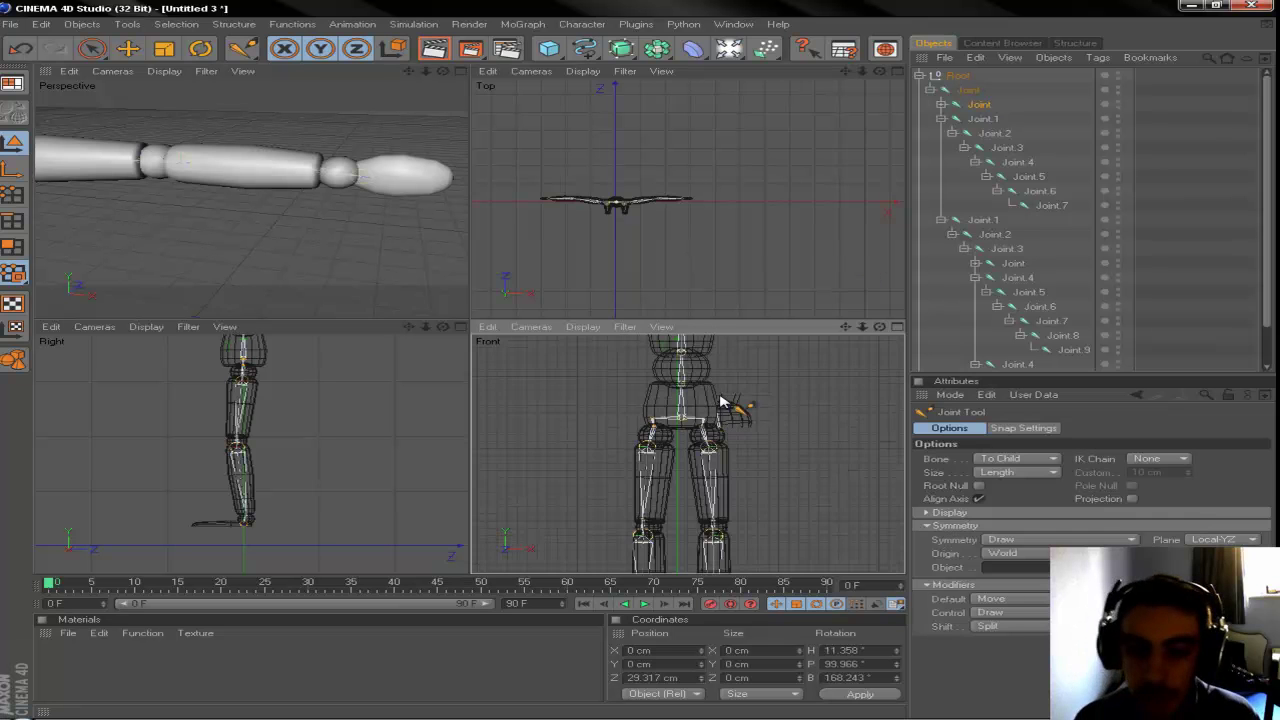
left_click_drag(662, 505, 704, 509)
- Inspect the leg joints in the maximized perspective view and frame the whole figure
left_click_drag(410, 71, 571, 138)
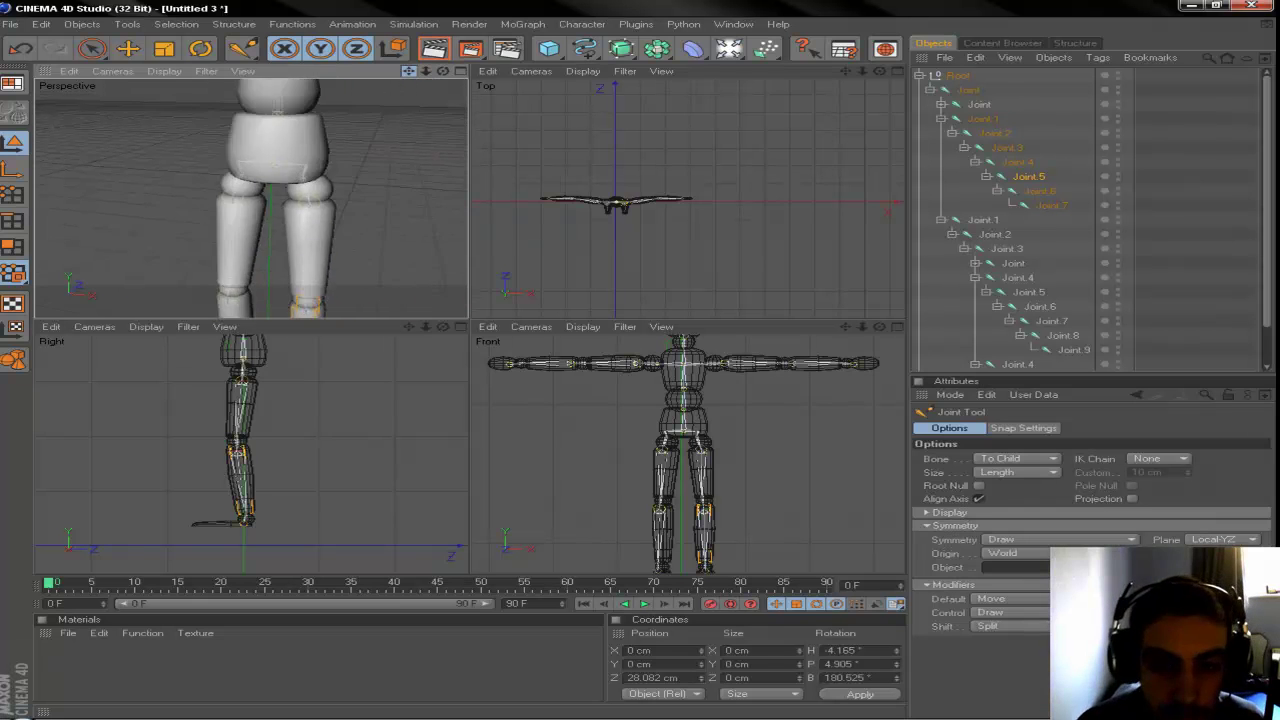
left_click_drag(455, 150, 465, 200)
left_click(458, 72)
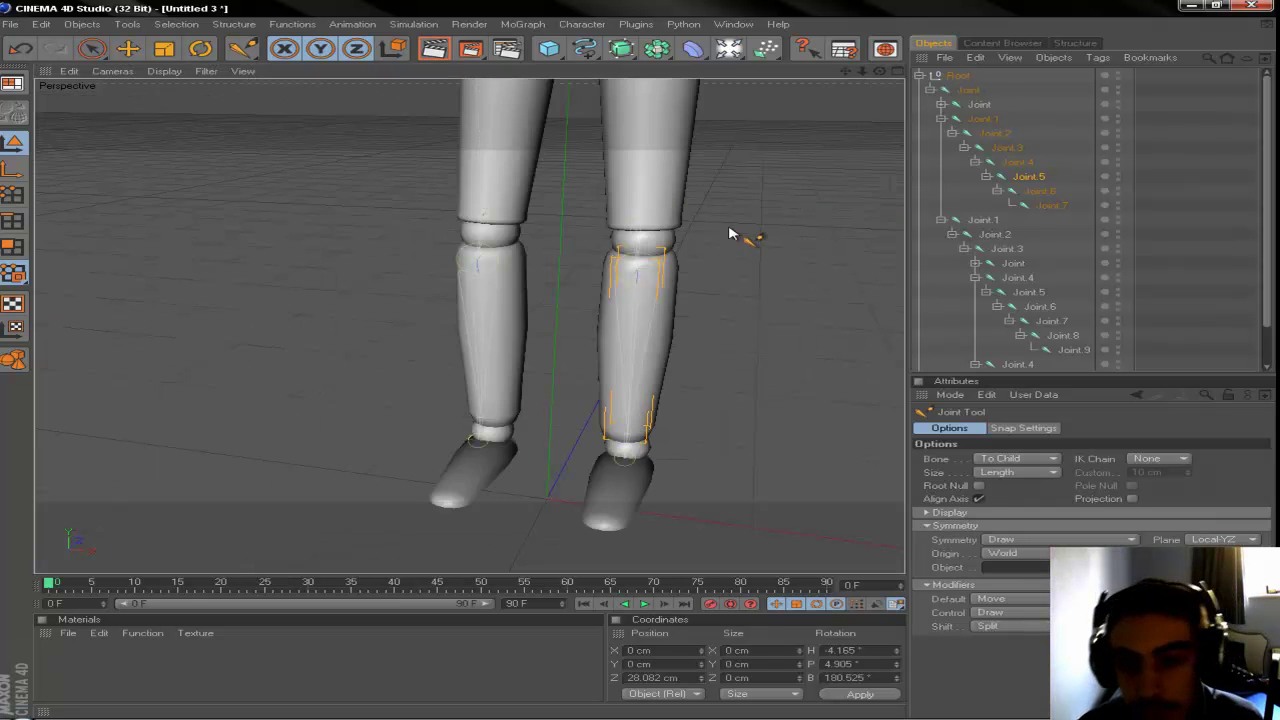
scroll(740, 260, "down", 4)
left_click_drag(846, 72, 835, 205)
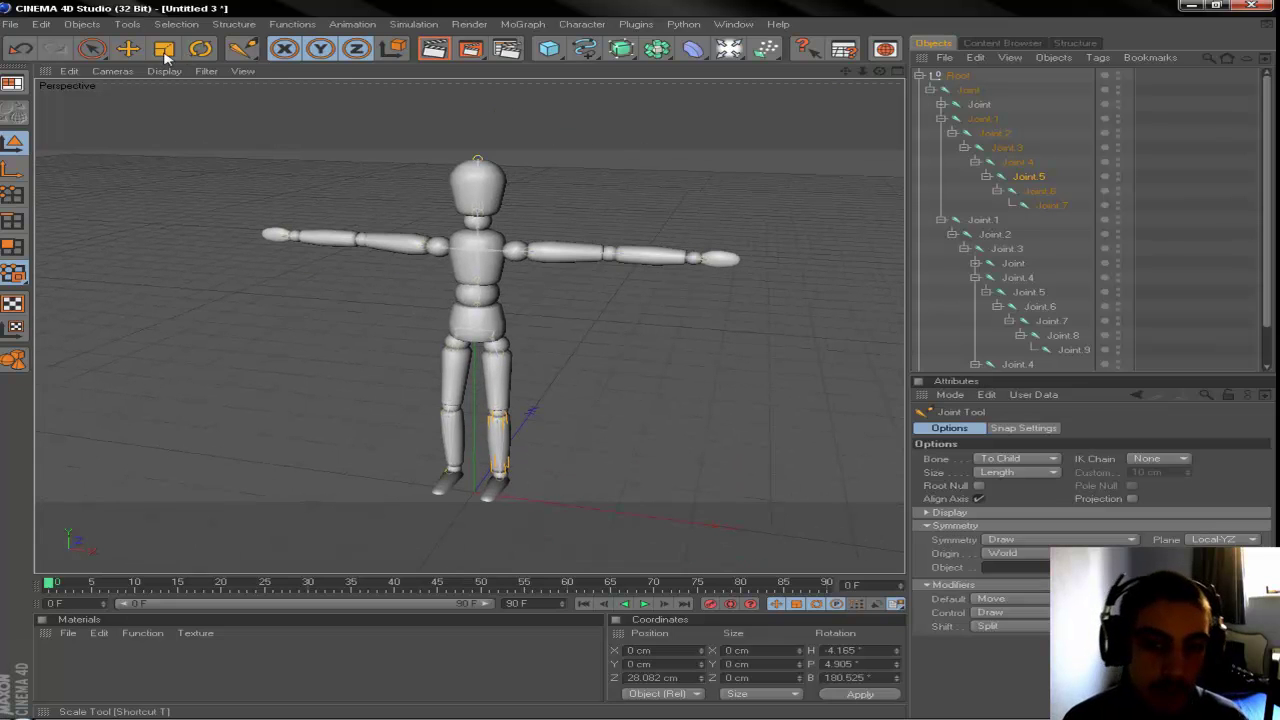
- Try rotating the shoulder joint of one arm with the Rotate tool, and undo the rotation
left_click(128, 48)
left_click(1015, 263)
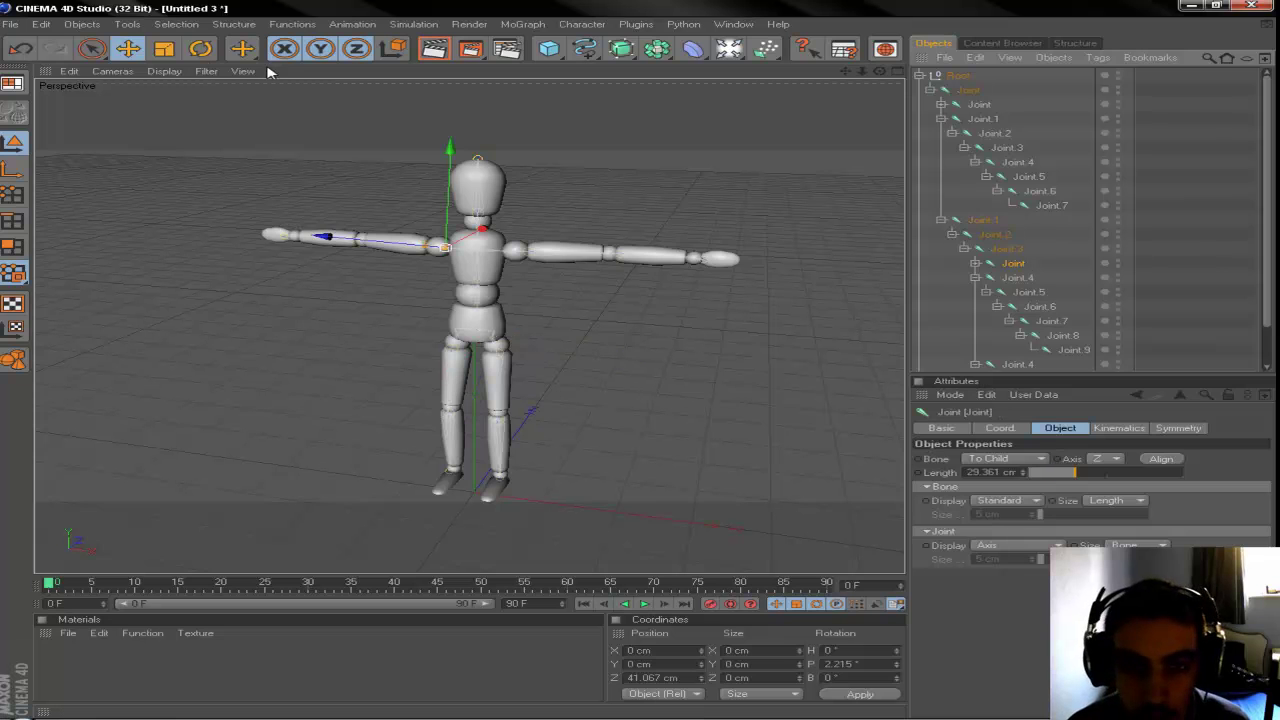
key("r")
left_click_drag(405, 263, 250, 228)
key("ctrl+z")
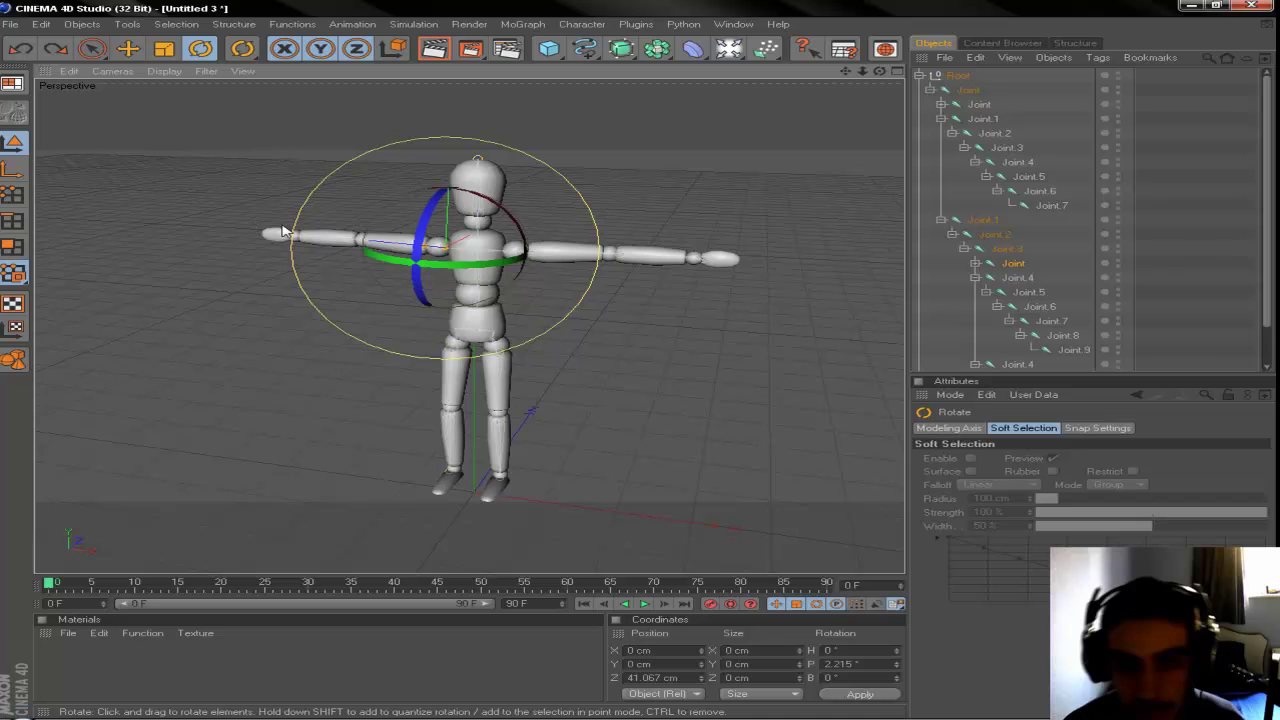
- Select the Root null together with all of its child joints and collapse its hierarchy
left_click(920, 76)
left_click(962, 90)
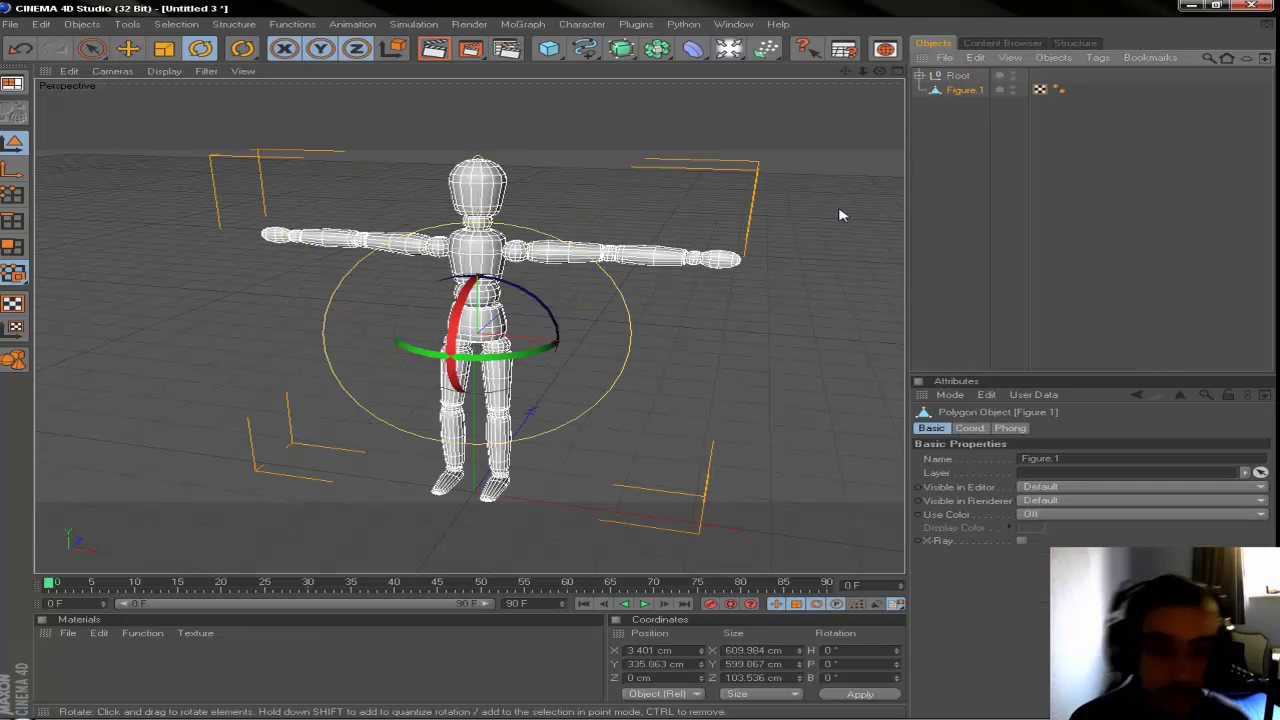
key("e")
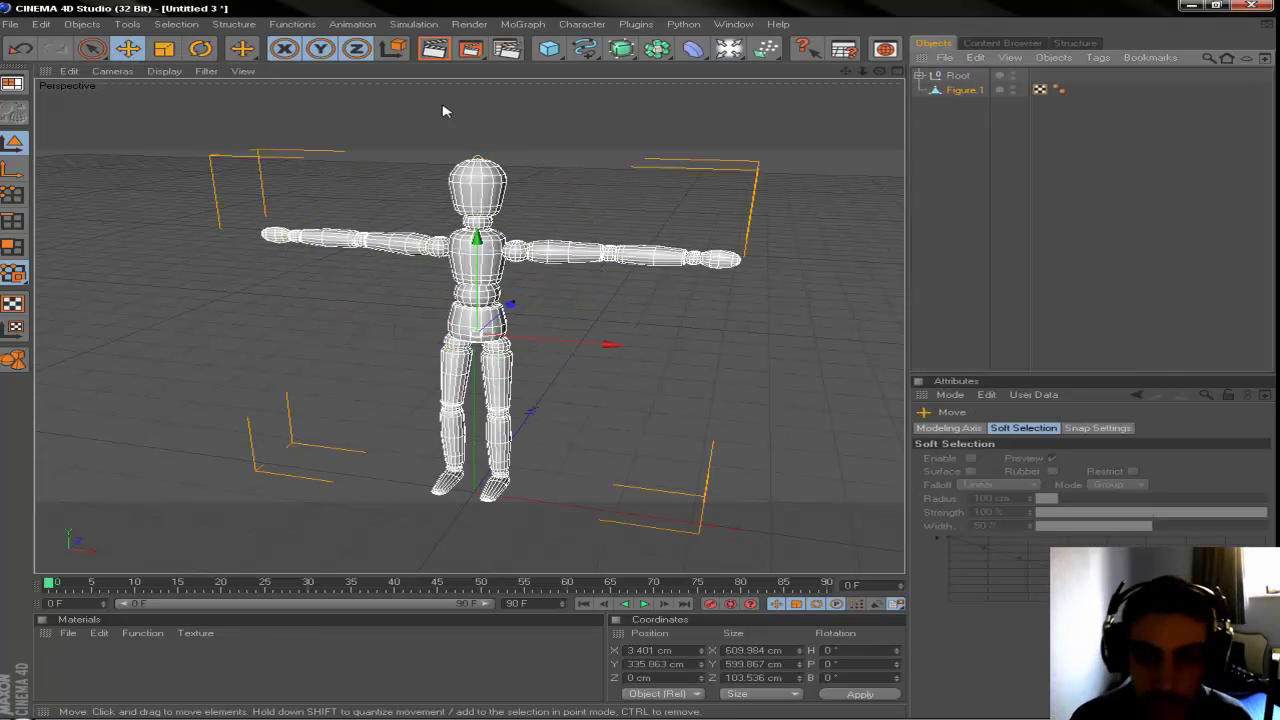
left_click(963, 91)
left_click(952, 78)
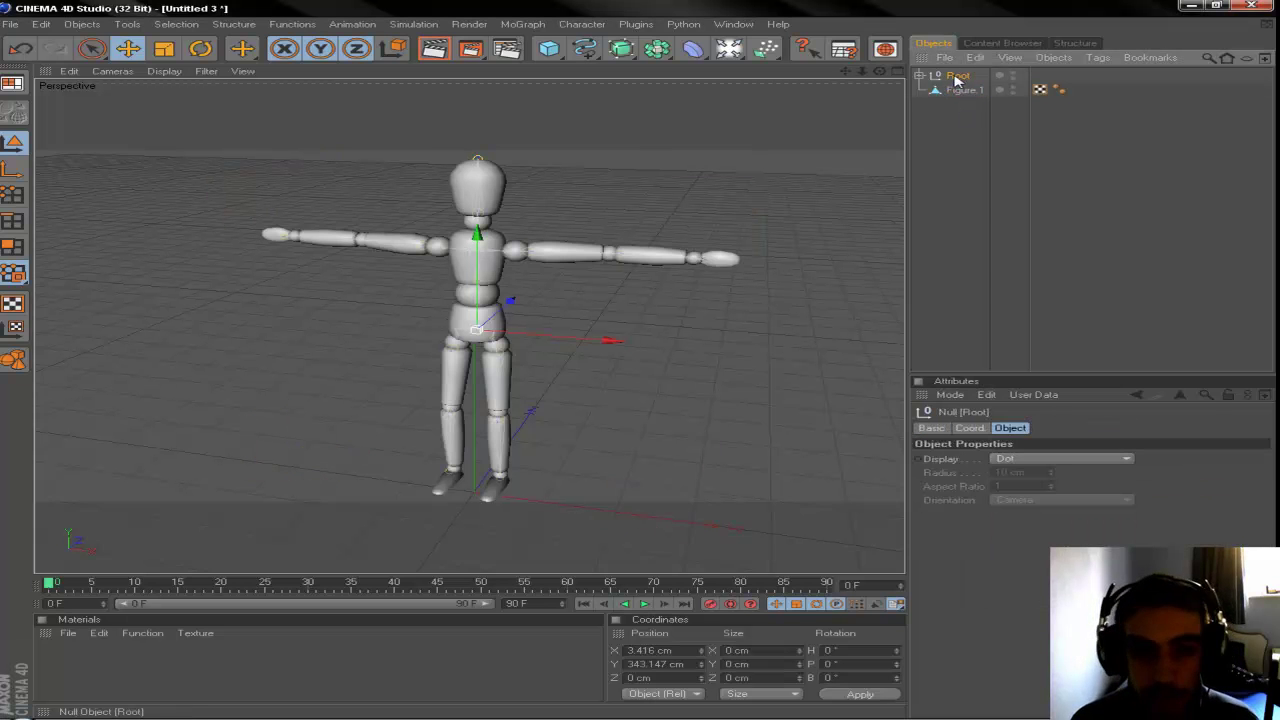
right_click(956, 79)
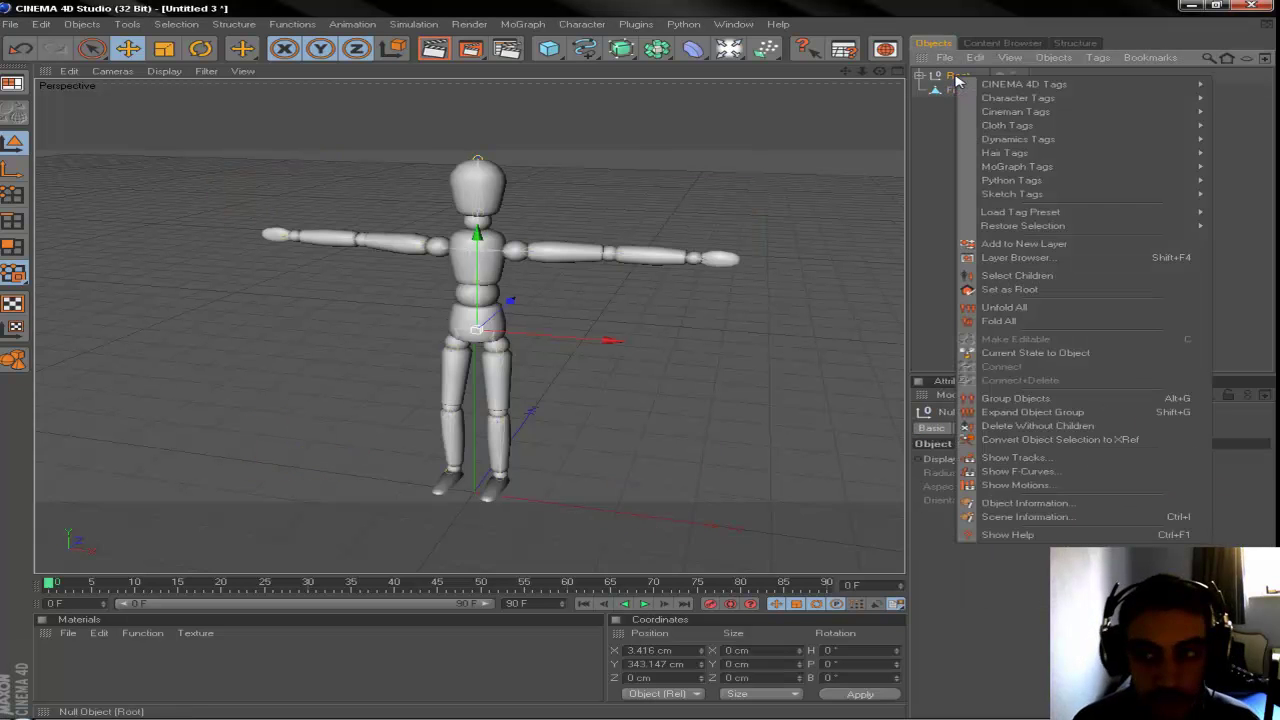
left_click(1066, 275)
left_click(920, 76)
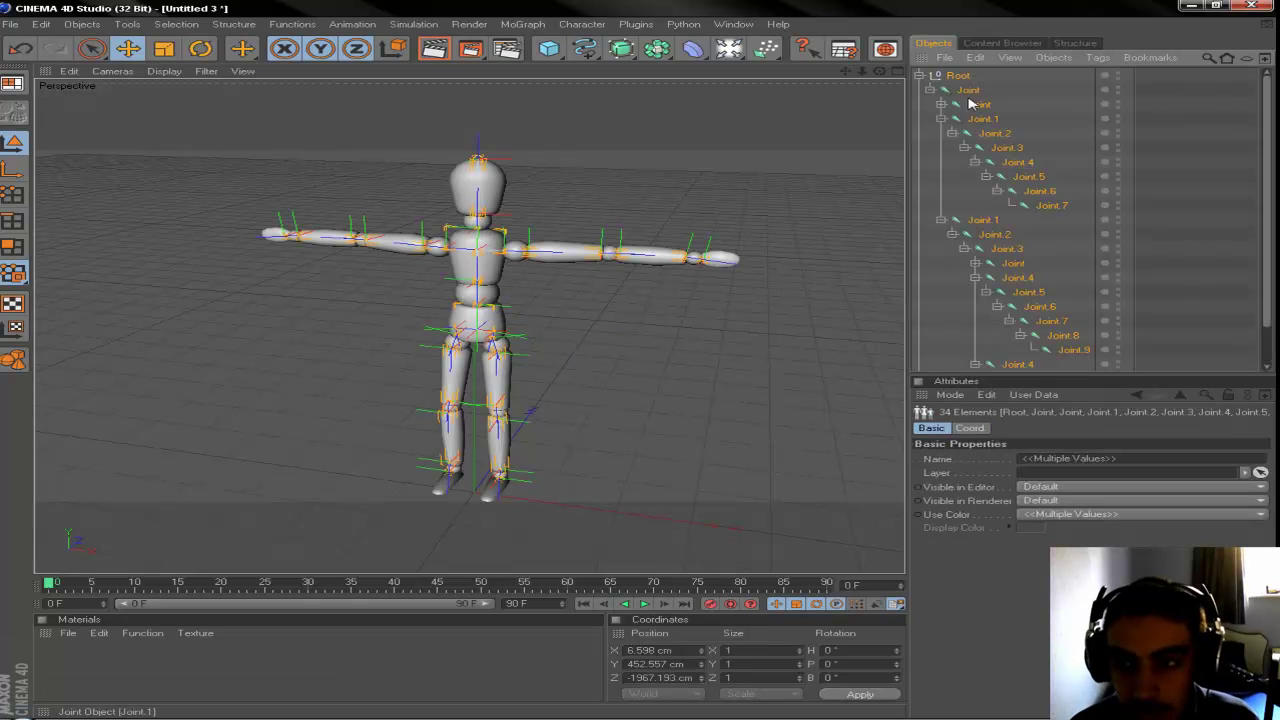
left_click(920, 76)
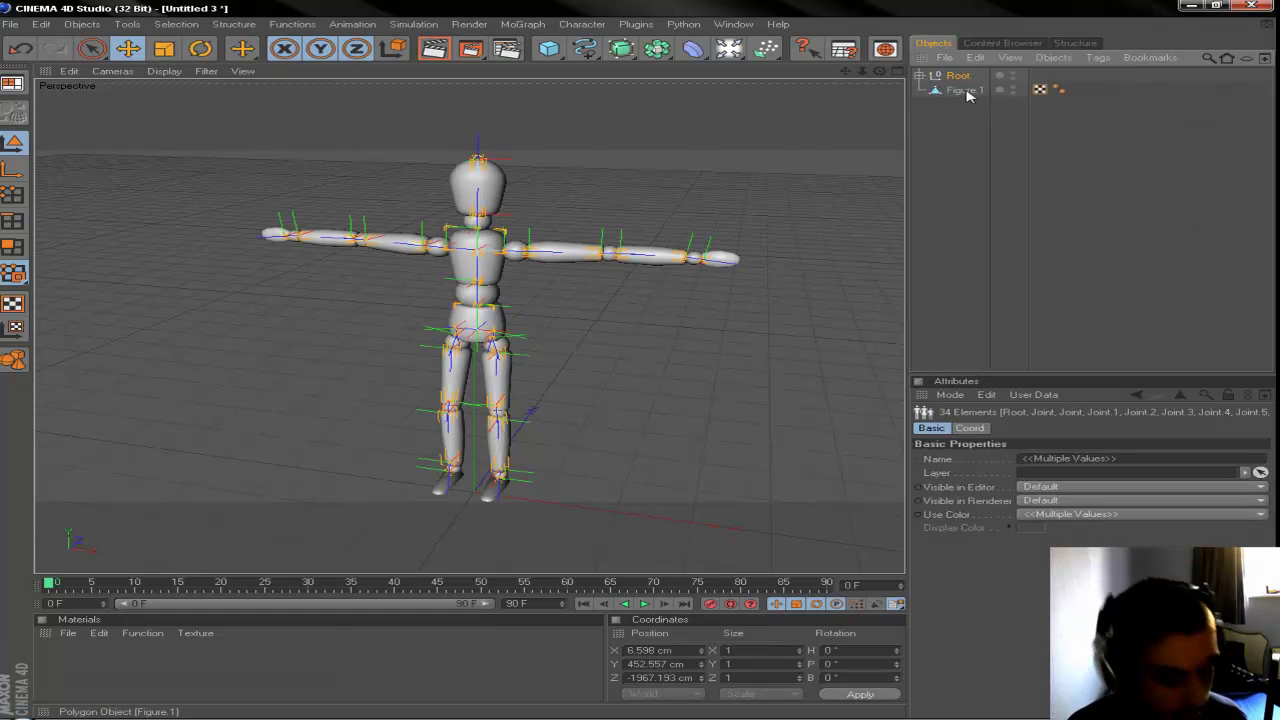
- Add the Figure.1 mesh to the joint selection, bind it to the joints, and open the resulting Skin object's properties
left_click(966, 90, "ctrl")
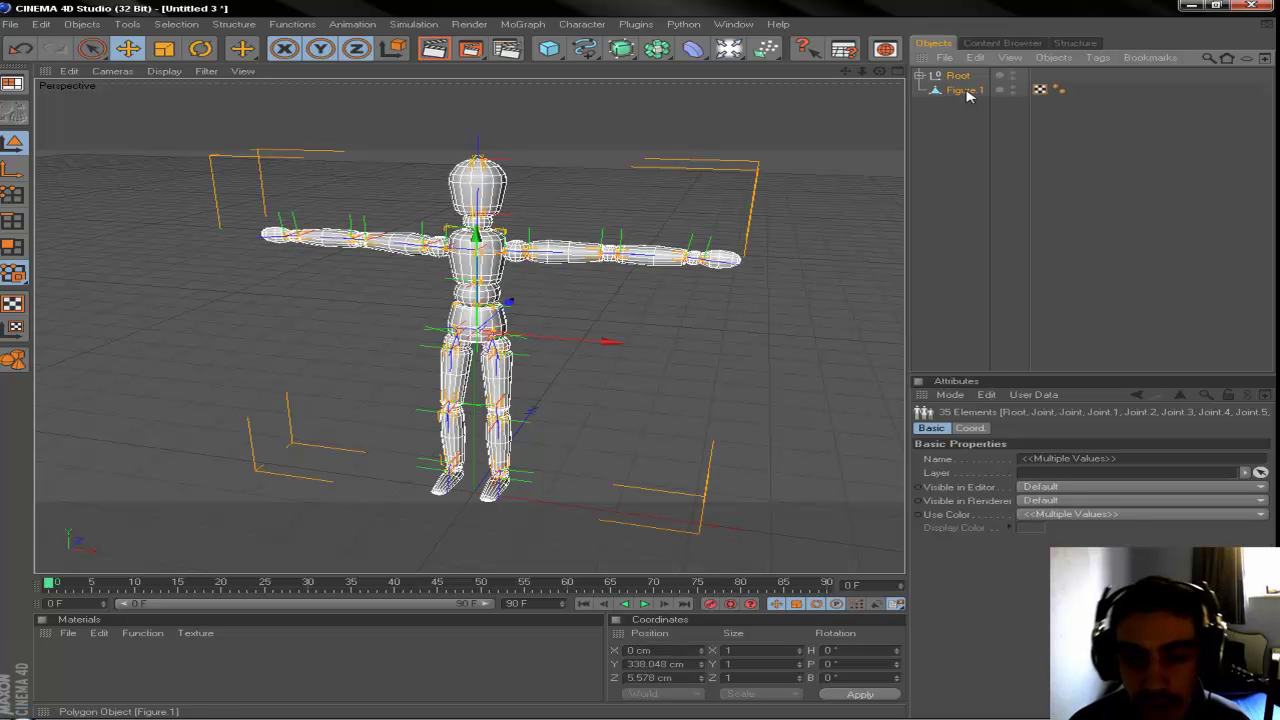
left_click(583, 24)
mouse_move(607, 44)
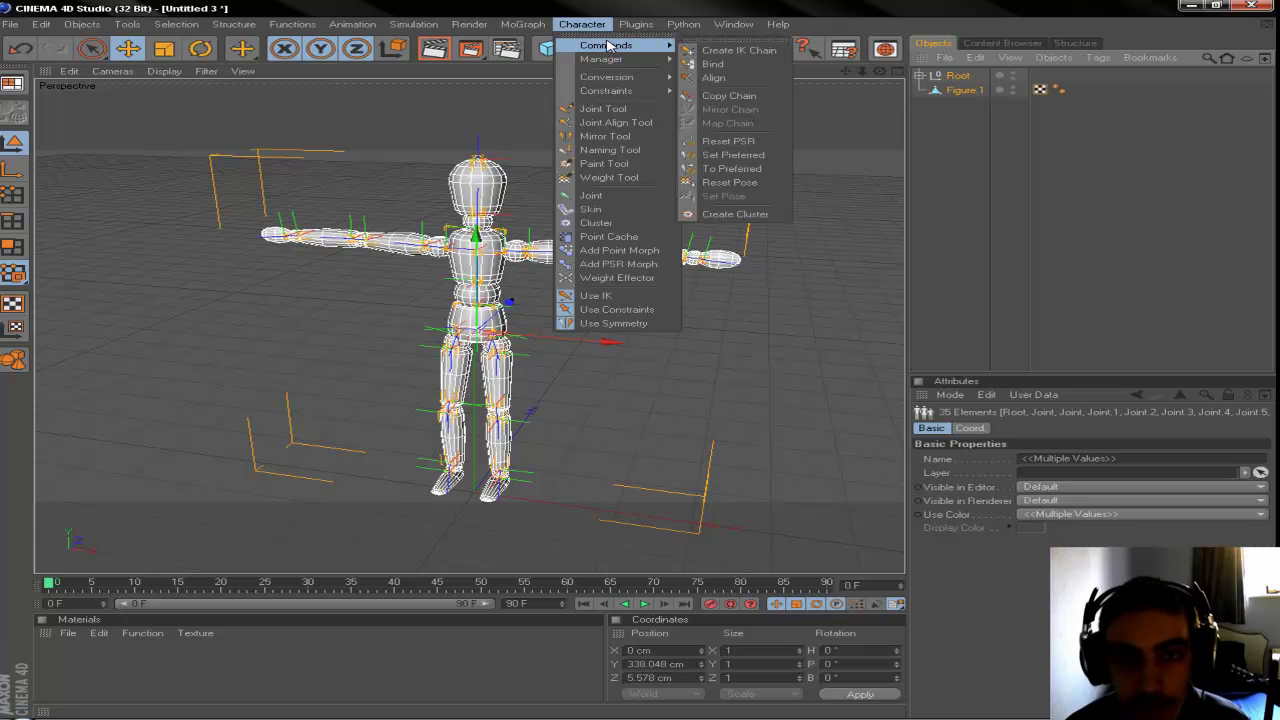
left_click(712, 63)
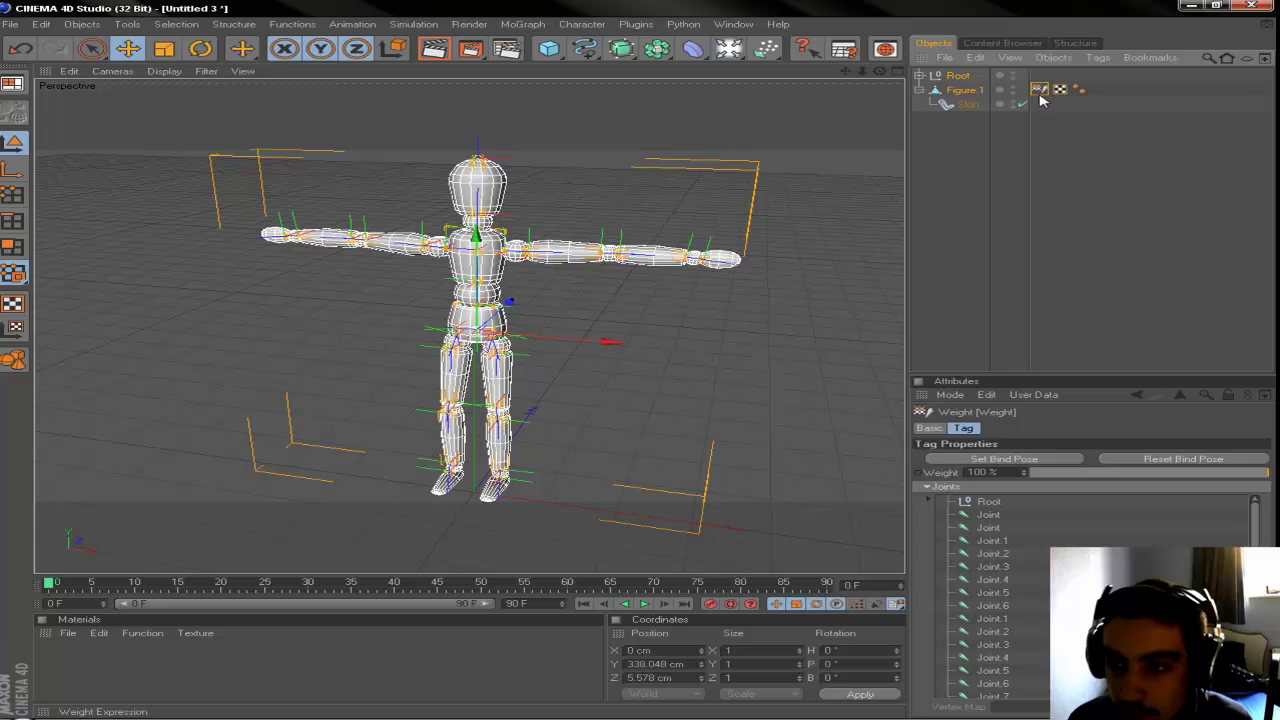
left_click(968, 105)
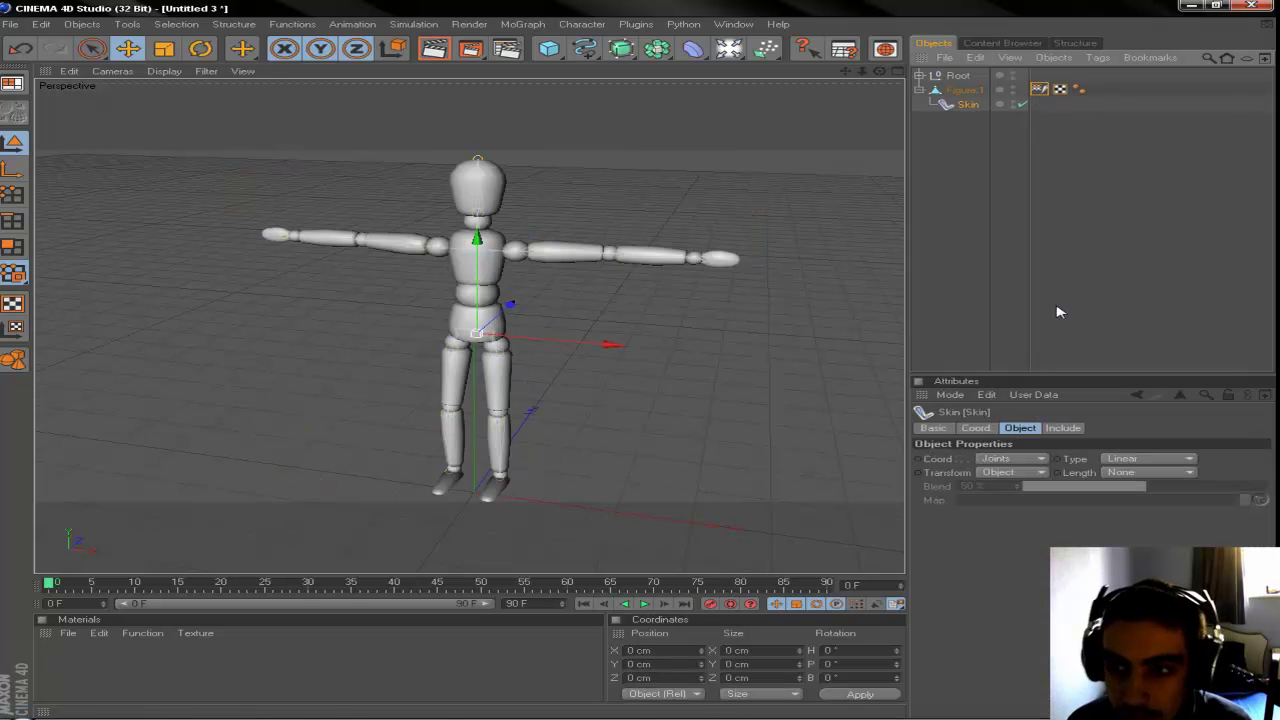
- Expand the Root hierarchy fully, try rotating the arm's Joint.5 with the Rotate tool, and undo the rotation
left_click(955, 76)
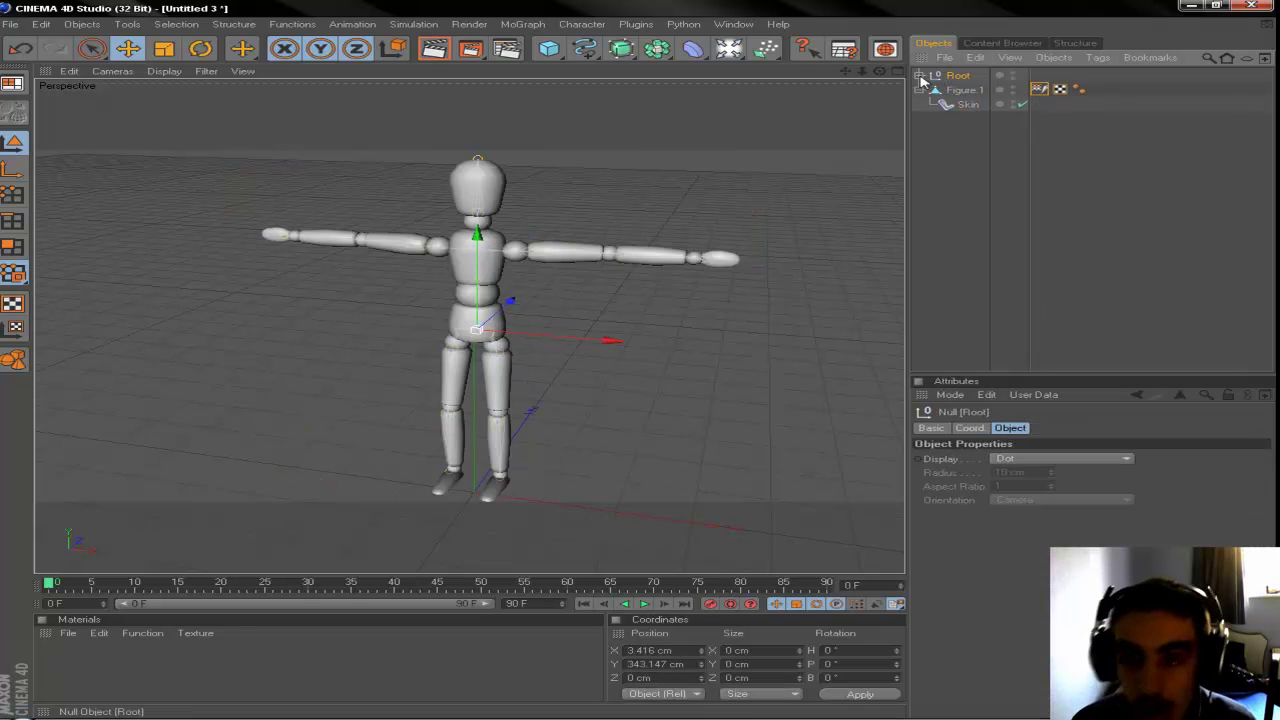
left_click(200, 48)
left_click(940, 113)
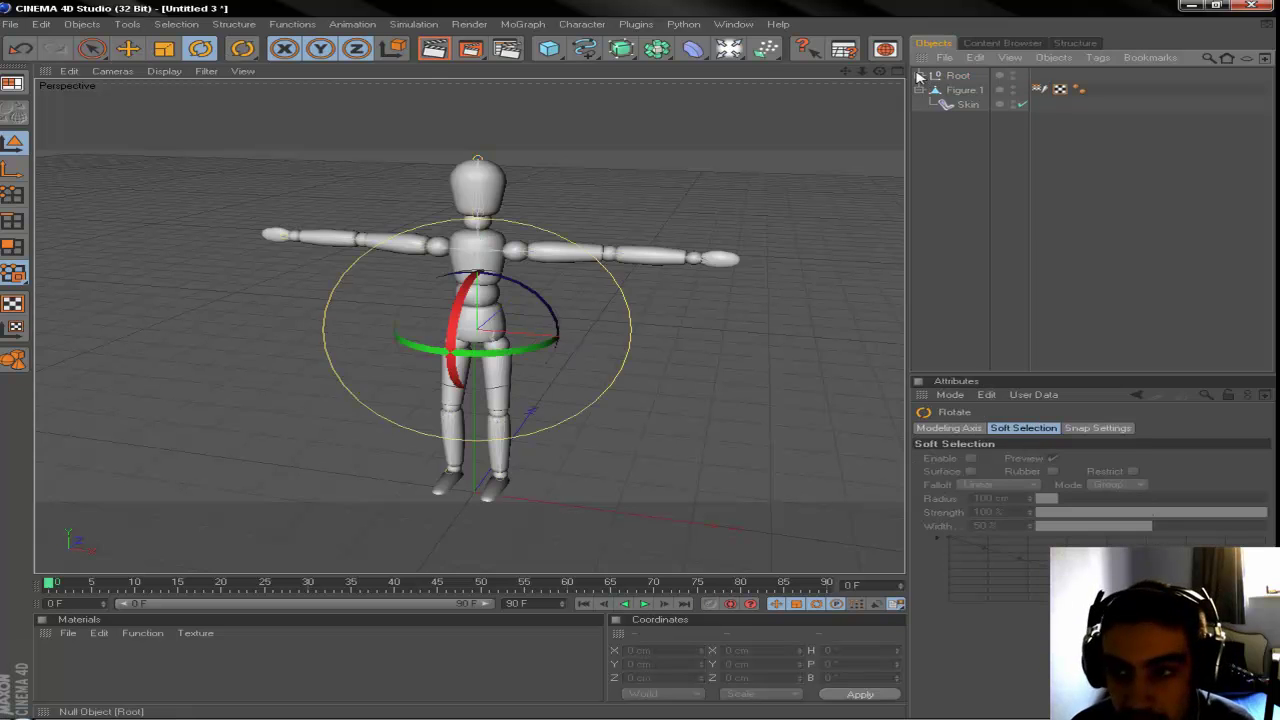
left_click(920, 75, "ctrl")
left_click(951, 289)
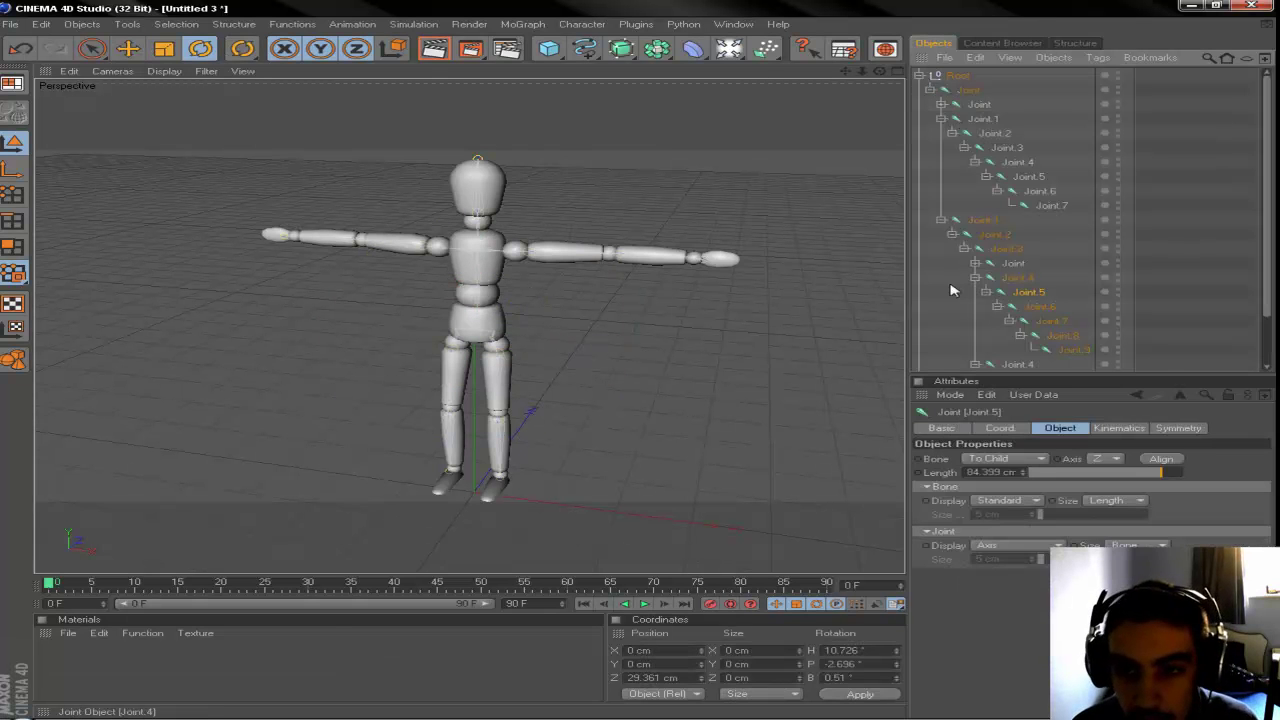
left_click_drag(493, 270, 526, 218)
key("ctrl+z")
- Try rotating the elbow joint, Joint.6, of the same arm, and undo the test rotations
left_click(1050, 321)
left_click_drag(659, 271, 617, 270)
left_click(1039, 306)
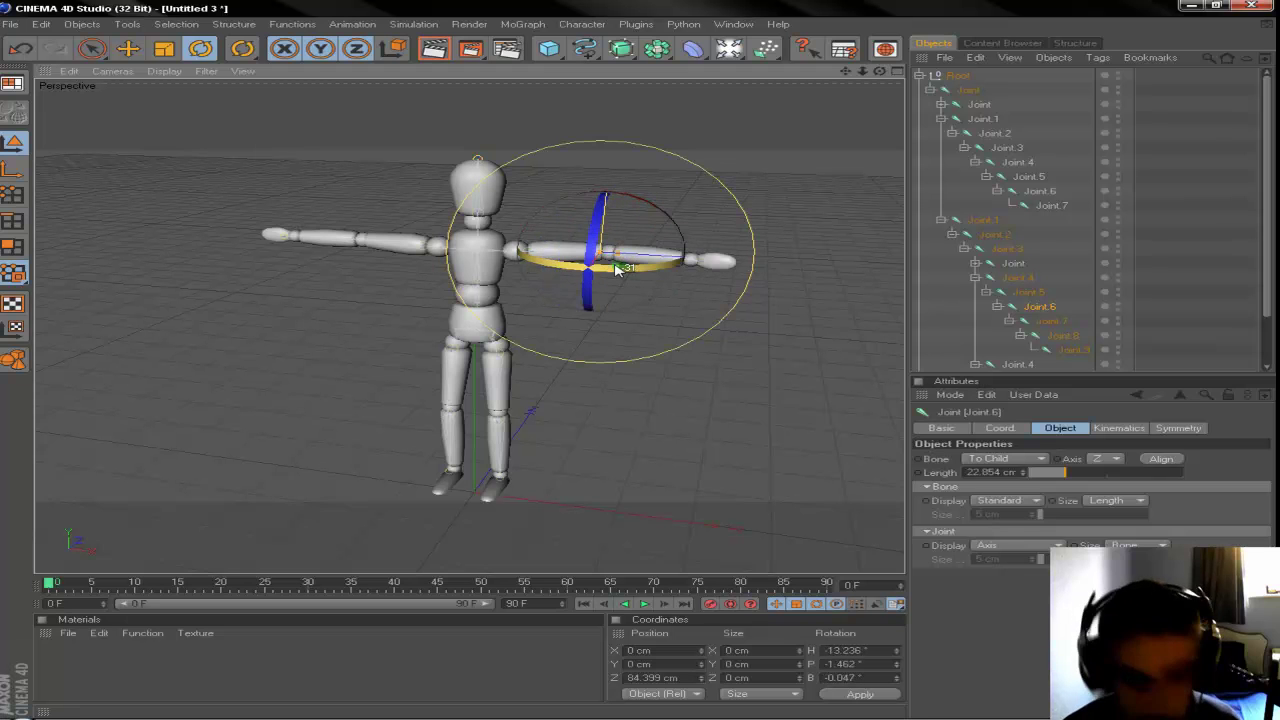
key("ctrl+z")
key("ctrl+z")
key("ctrl+z")
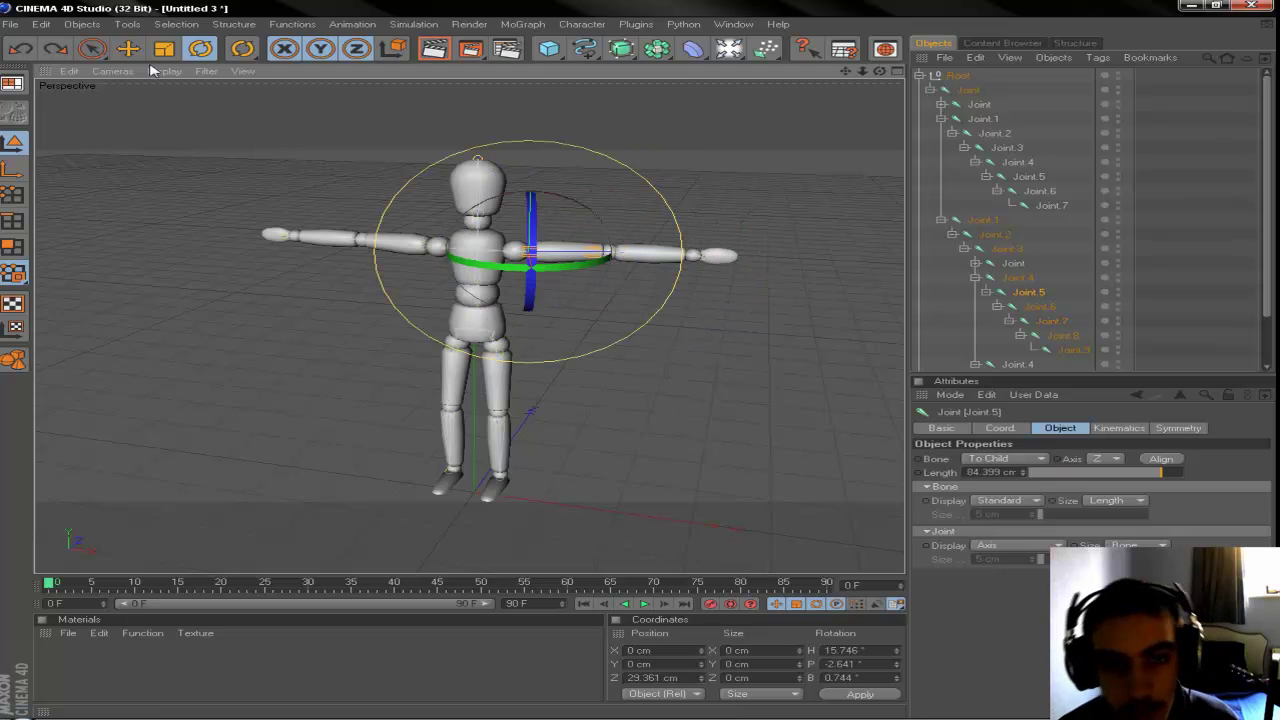
- Select the ankle joint of one leg with the Move tool and examine the joint placement from the side
left_click(125, 54)
left_click(452, 465)
left_click_drag(880, 71, 1150, 75)
left_click_drag(640, 292, 543, 294, "alt")
scroll(541, 290, "up", 5)
scroll(541, 291, "down", 3)
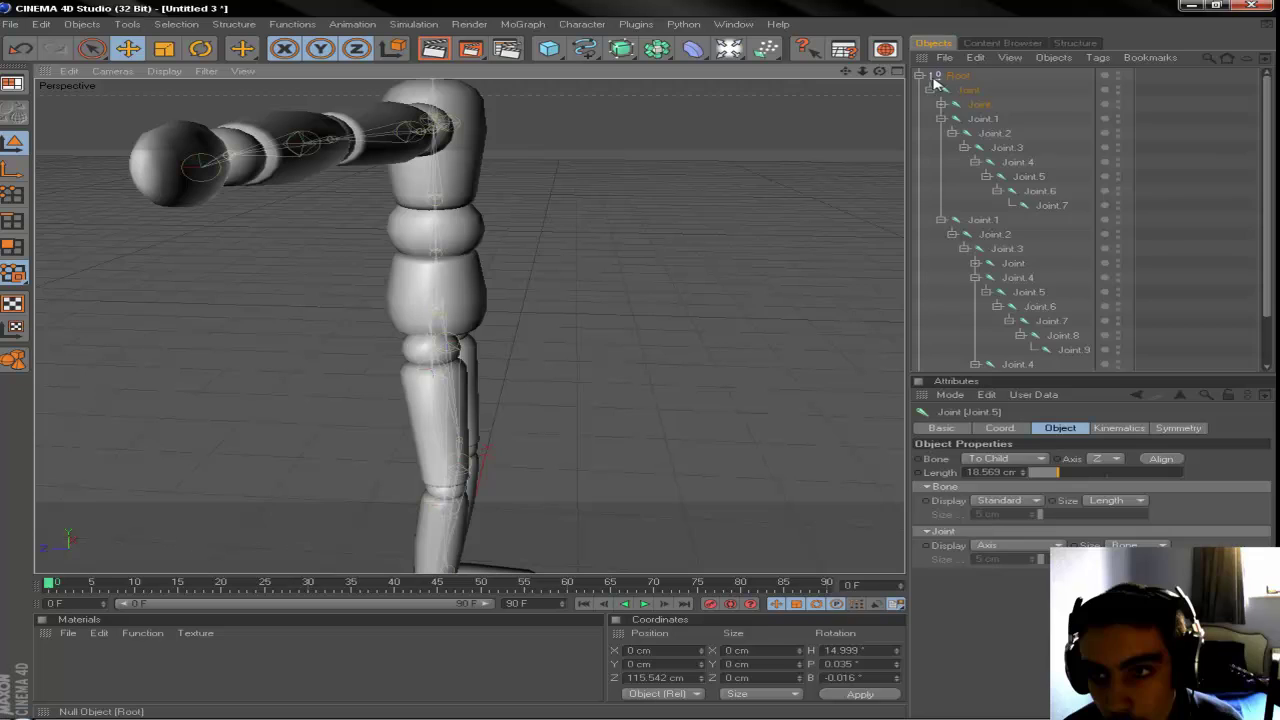
- Collapse the Root hierarchy and inspect the Weight tag properties on the Figure.1 mesh
left_click(920, 76)
left_click(1042, 91)
scroll(518, 300, "down", 4)
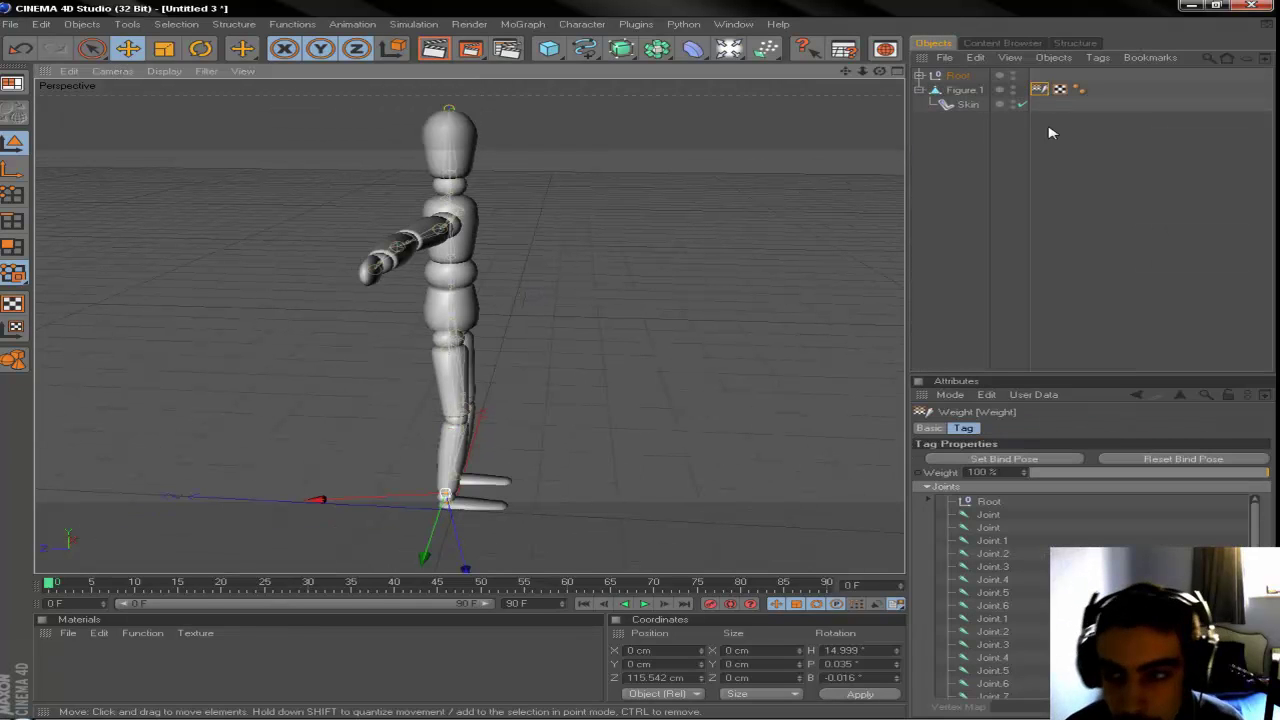
left_click(1050, 130)
- Paint weight for Root over one shoulder and the adjoining chest with the Weight Tool
left_click(582, 24)
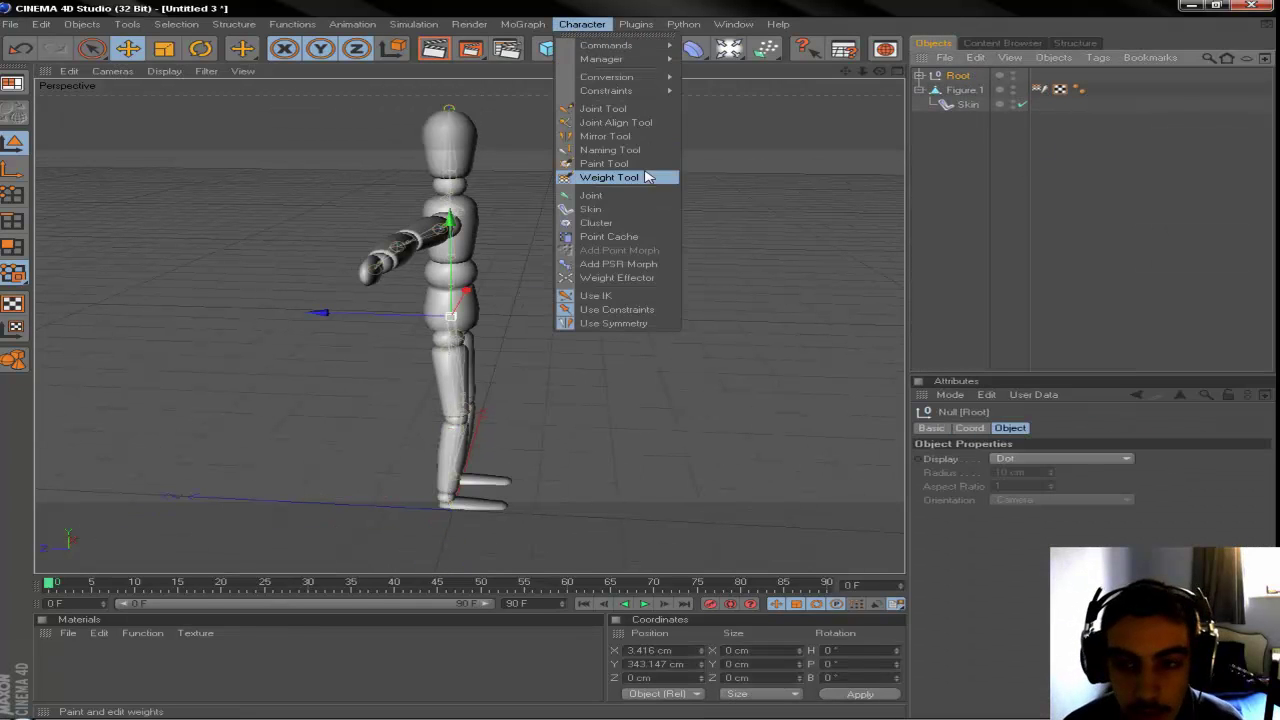
left_click(620, 176)
mouse_move(880, 80)
left_mouse_down()
mouse_move(850, 80)
mouse_move(900, 80)
mouse_move(866, 78)
left_mouse_up()
scroll(573, 171, "up", 4)
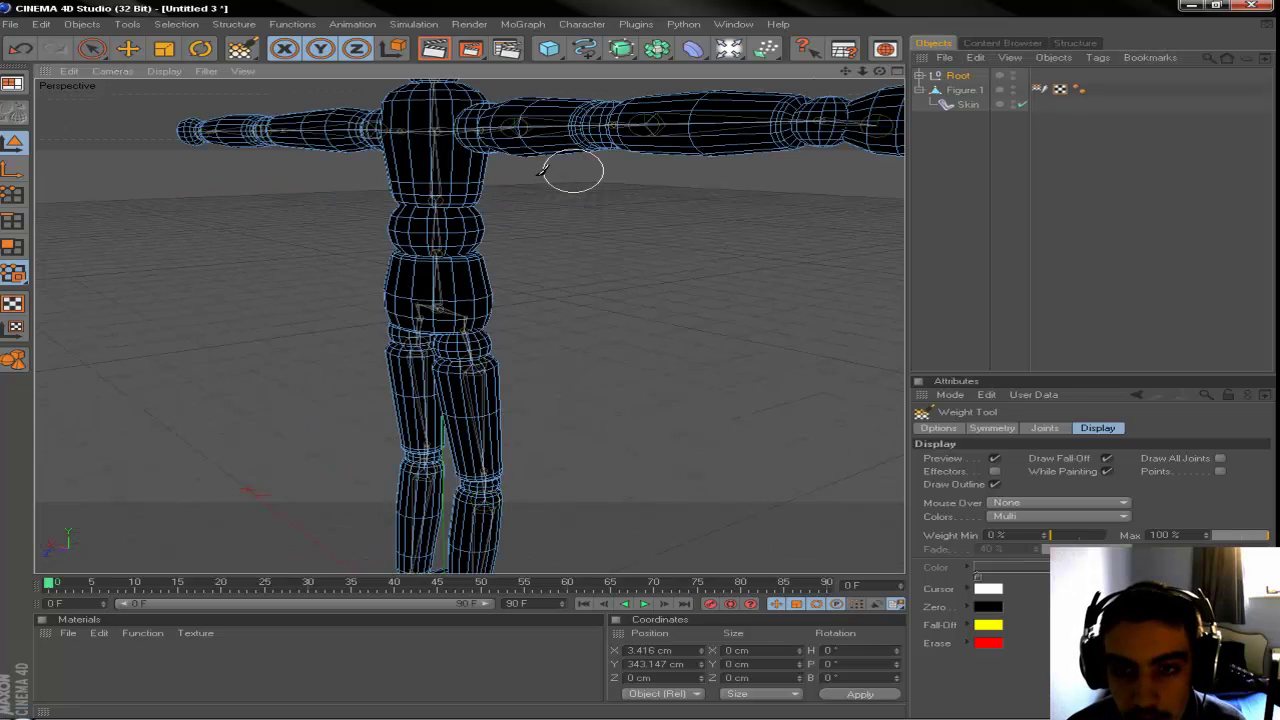
mouse_move(474, 120)
left_mouse_down()
mouse_move(507, 181)
mouse_move(491, 110)
left_mouse_up()
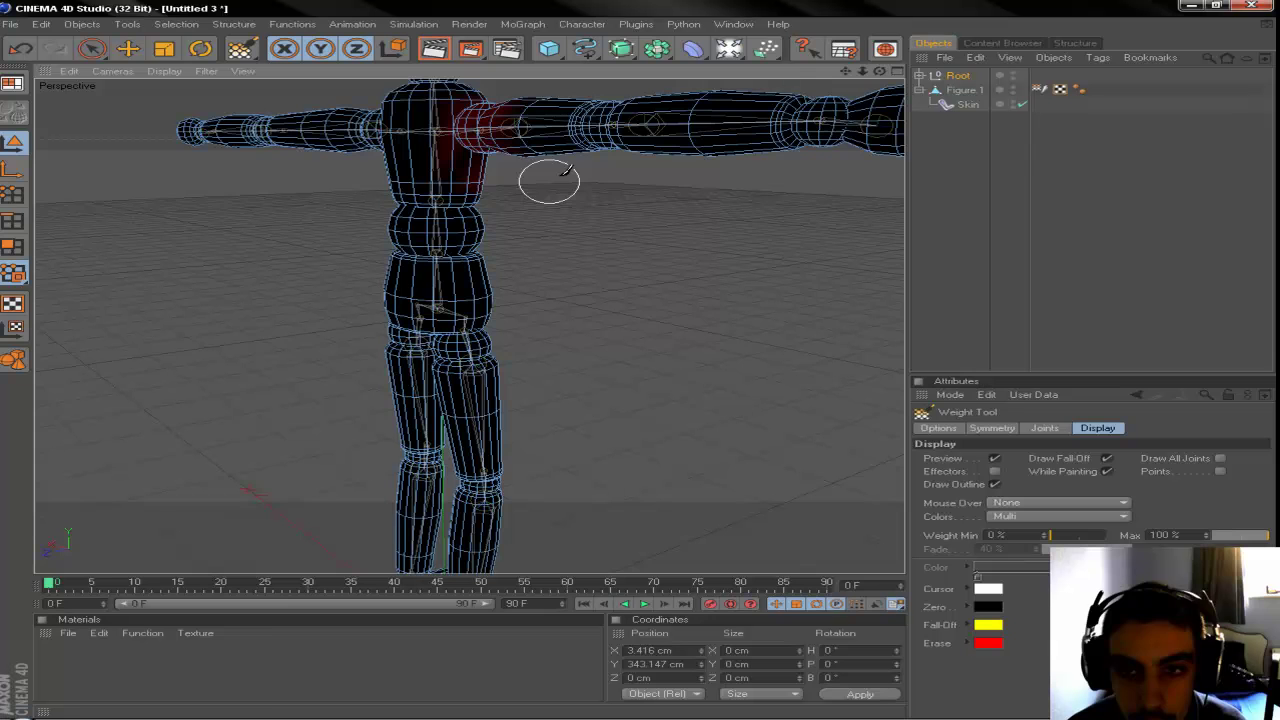
left_click_drag(879, 71, 840, 72)
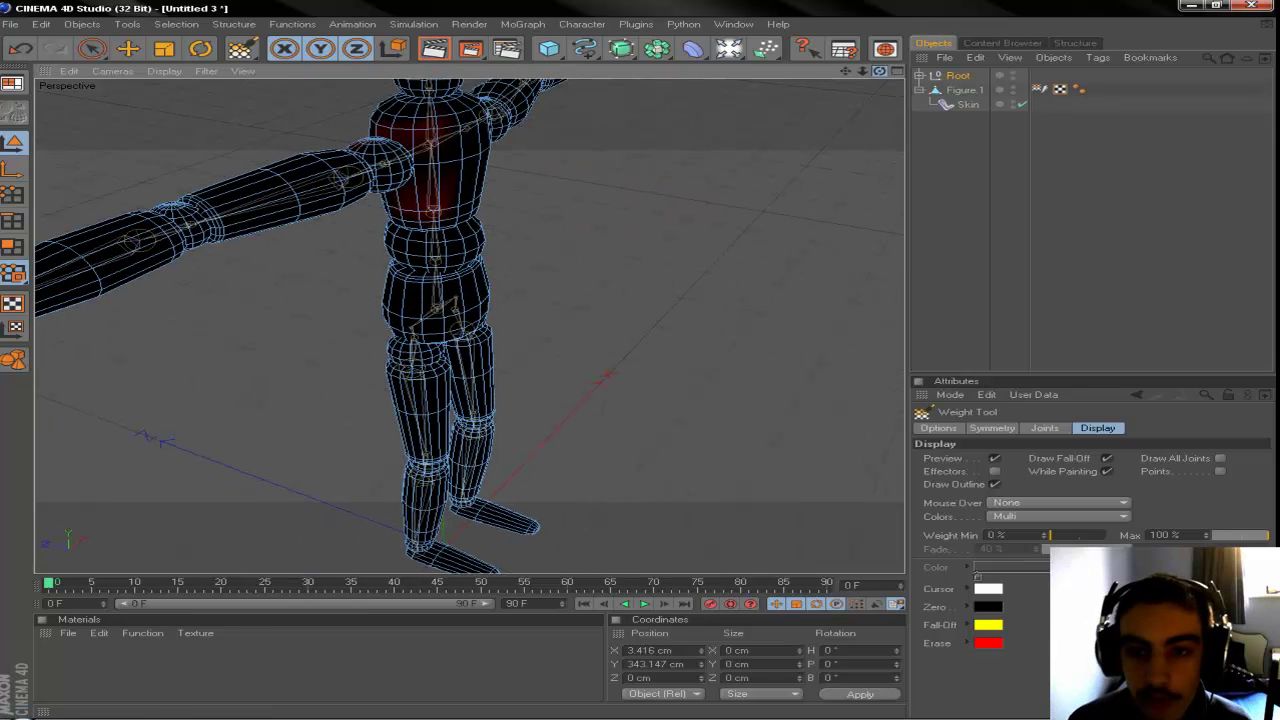
- Expand the Root hierarchy and examine the weight colouring of the arm and head joints on the mesh
left_click(966, 92)
left_click(947, 79)
left_click(920, 76)
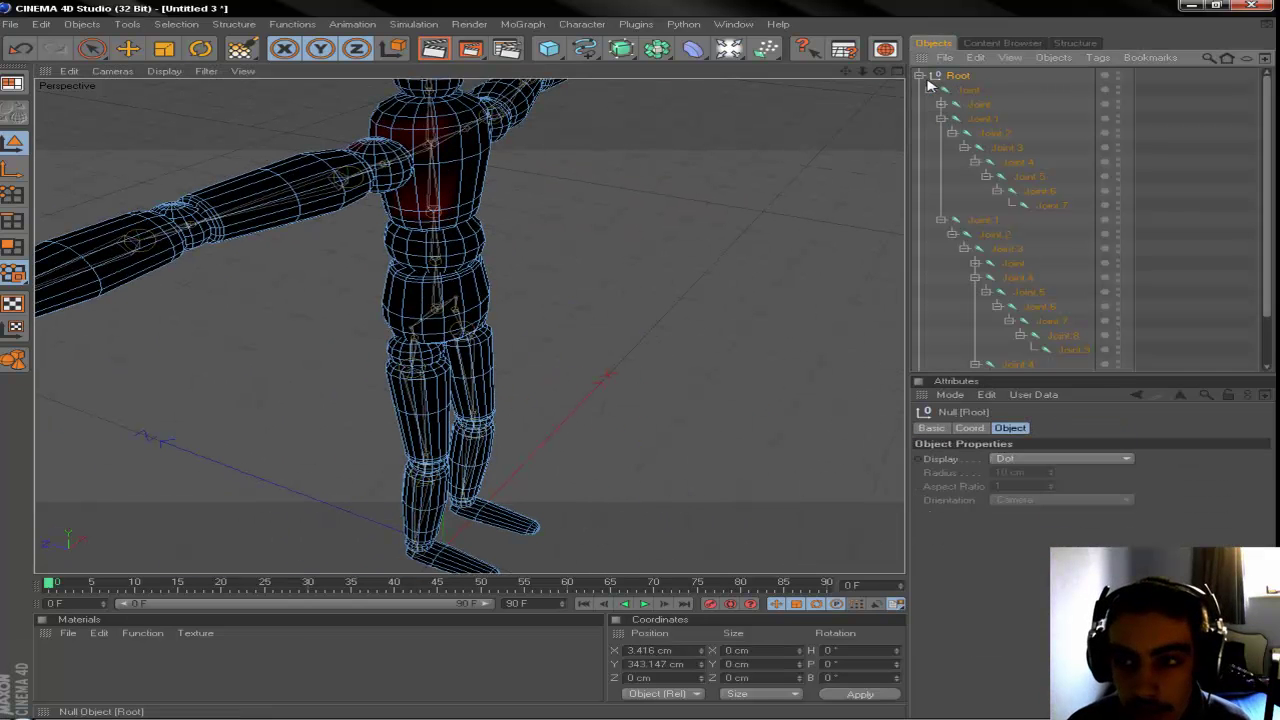
left_click(1045, 324)
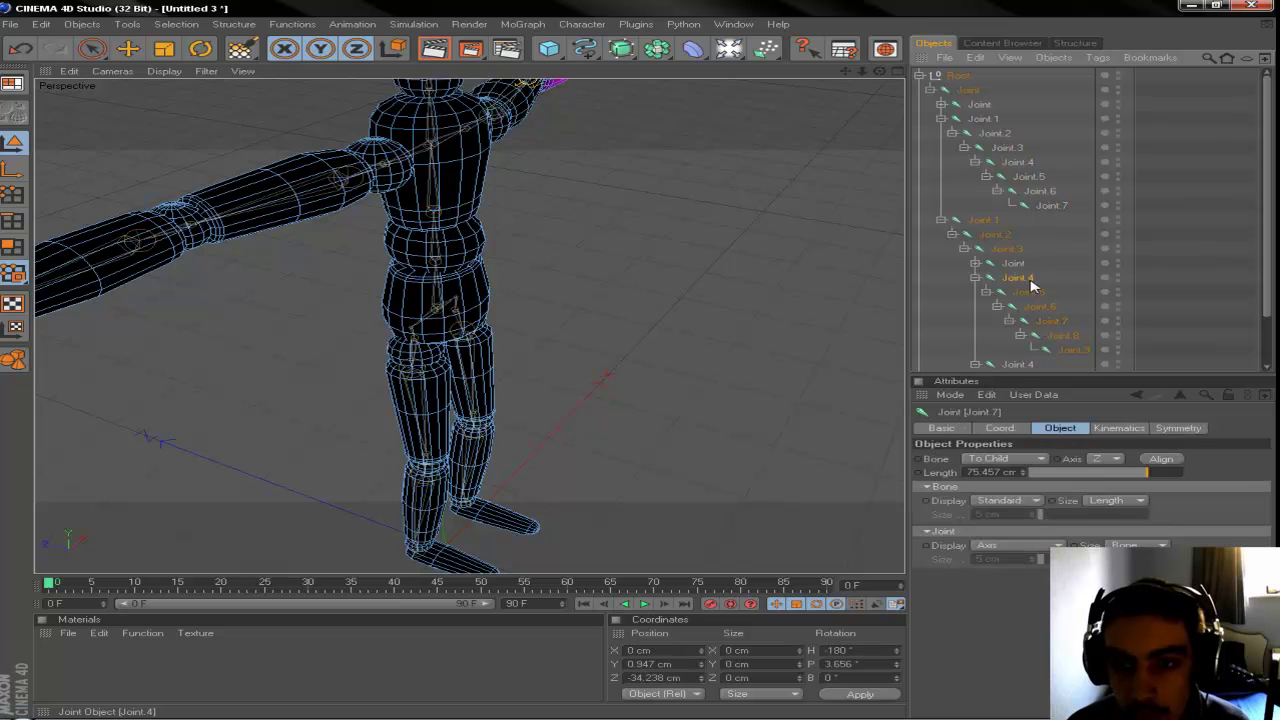
left_click(1030, 280)
left_click(1017, 364)
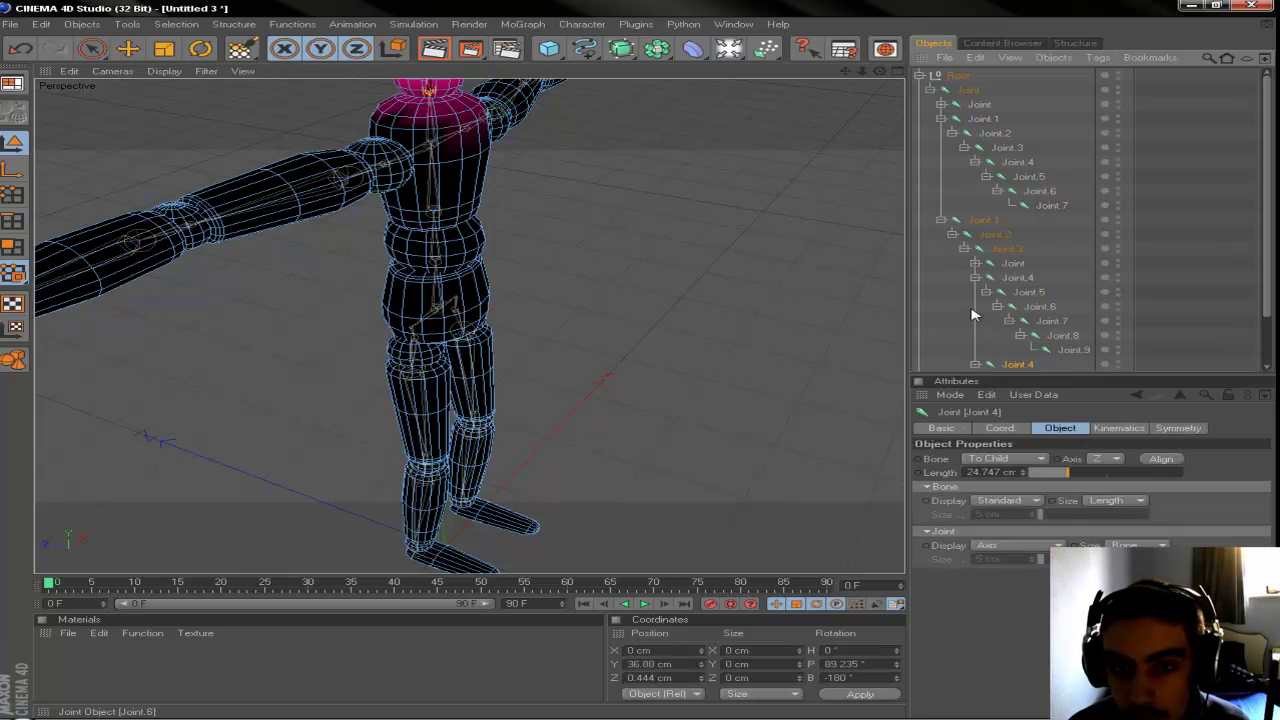
scroll(1070, 366, "down", 2)
left_click(1037, 335)
scroll(1028, 274, "up", 2)
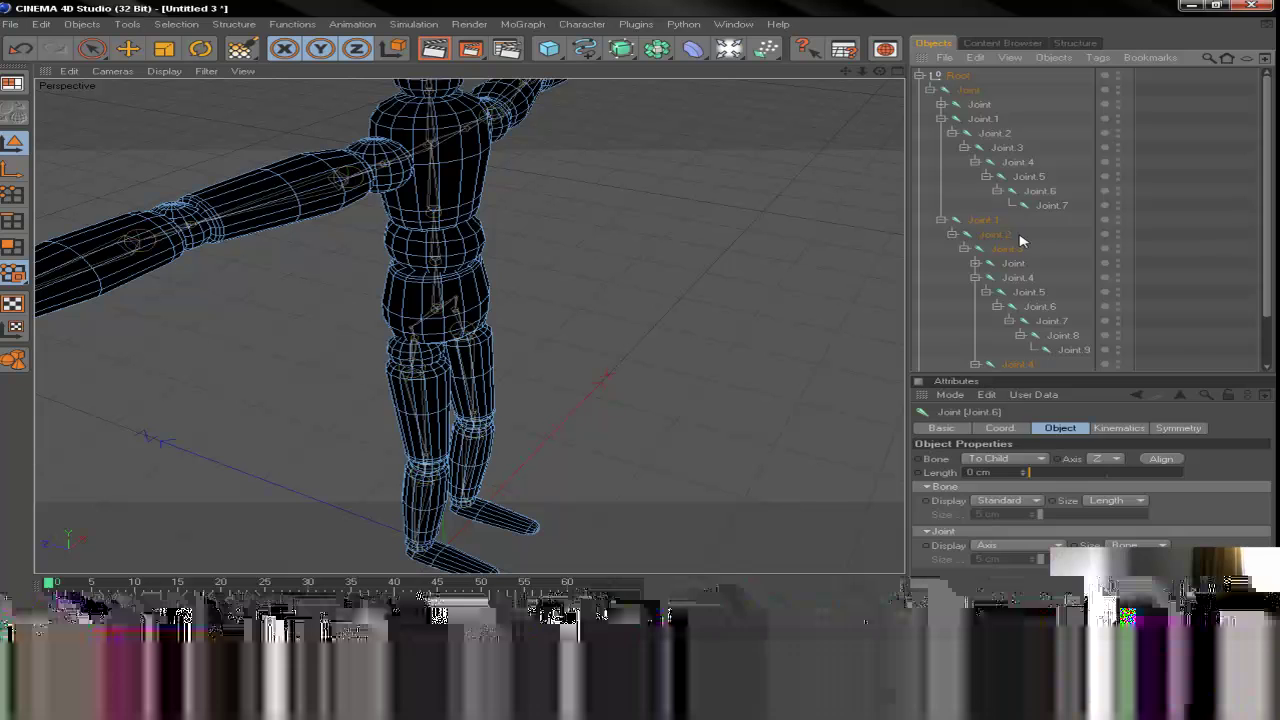
- Examine the weight colouring of the leg joints, including the hip's Joint.2, on the mesh
left_click(978, 163)
left_click(1020, 177)
left_click(1020, 177)
left_click(995, 133)
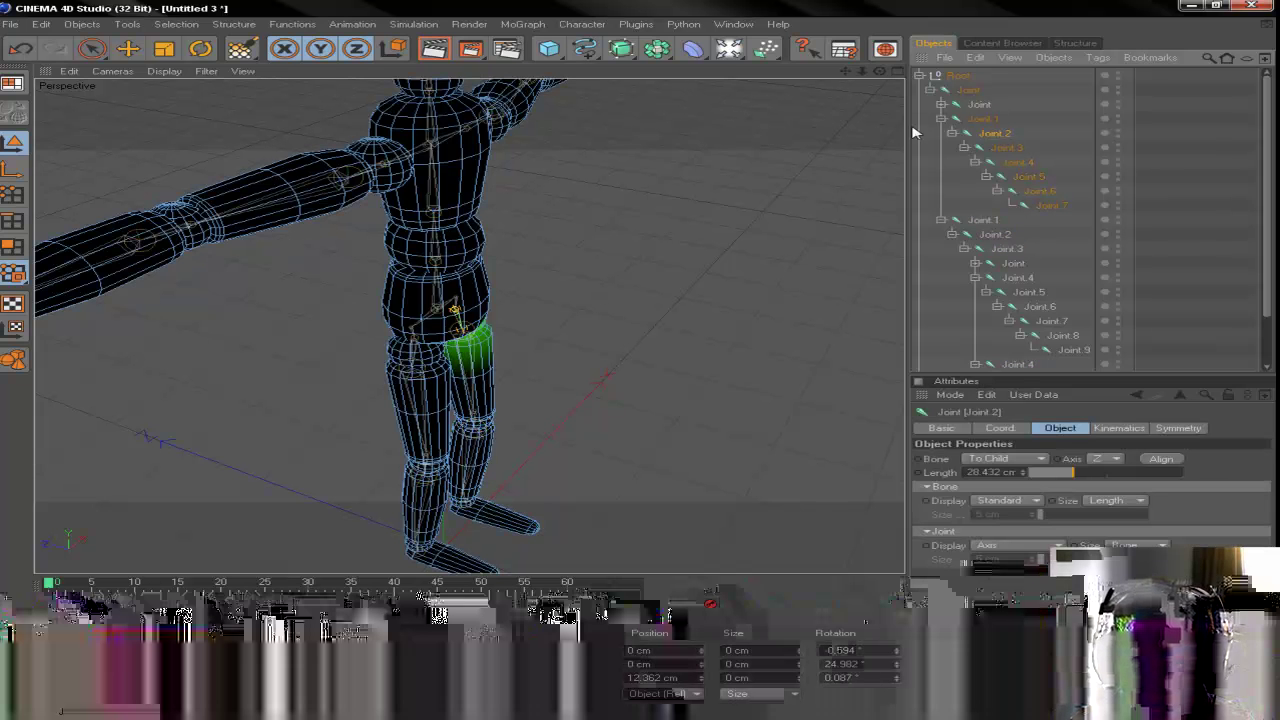
left_click(982, 105)
- Expand the opposite arm's chain, try rotating its upper-arm joint, Joint.1, and undo the rotation
left_click(976, 264)
left_click(1015, 277)
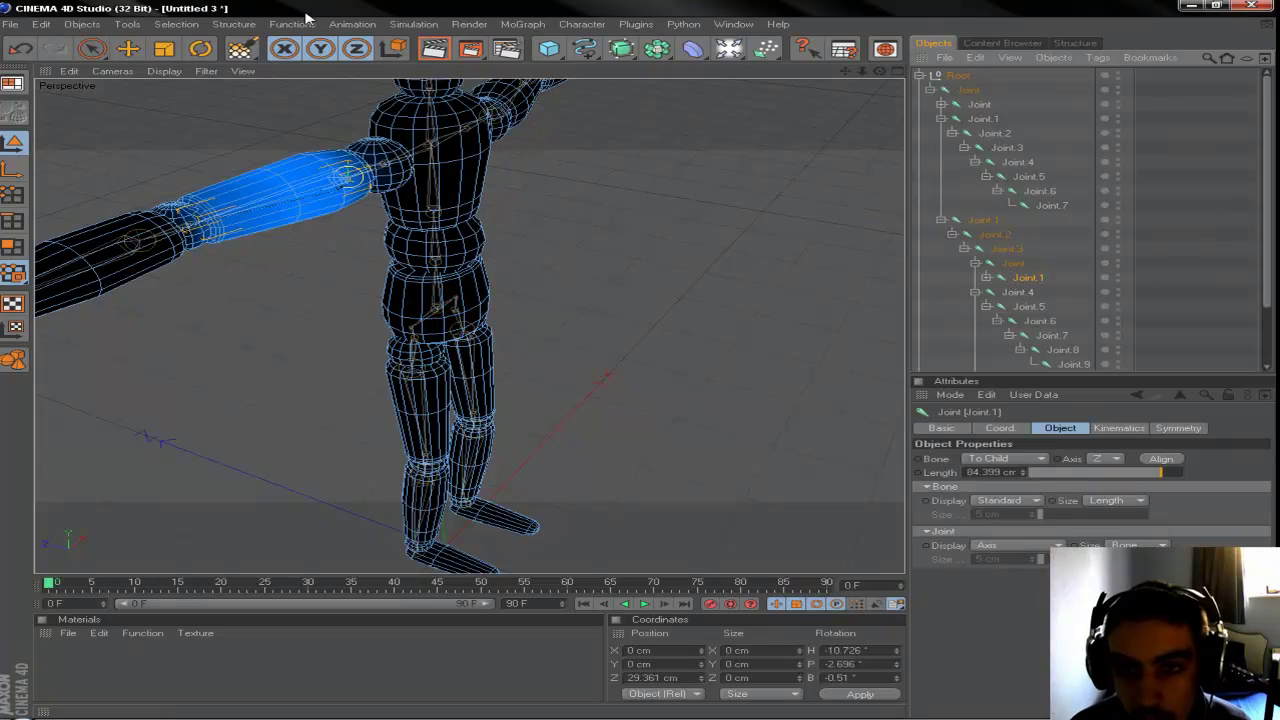
left_click(201, 48)
mouse_move(331, 207)
left_mouse_down()
mouse_move(445, 203)
mouse_move(586, 166)
mouse_move(430, 214)
mouse_move(290, 200)
mouse_move(235, 165)
mouse_move(375, 230)
mouse_move(420, 210)
mouse_move(285, 195)
mouse_move(405, 190)
mouse_move(371, 192)
left_mouse_up()
key("ctrl+z")
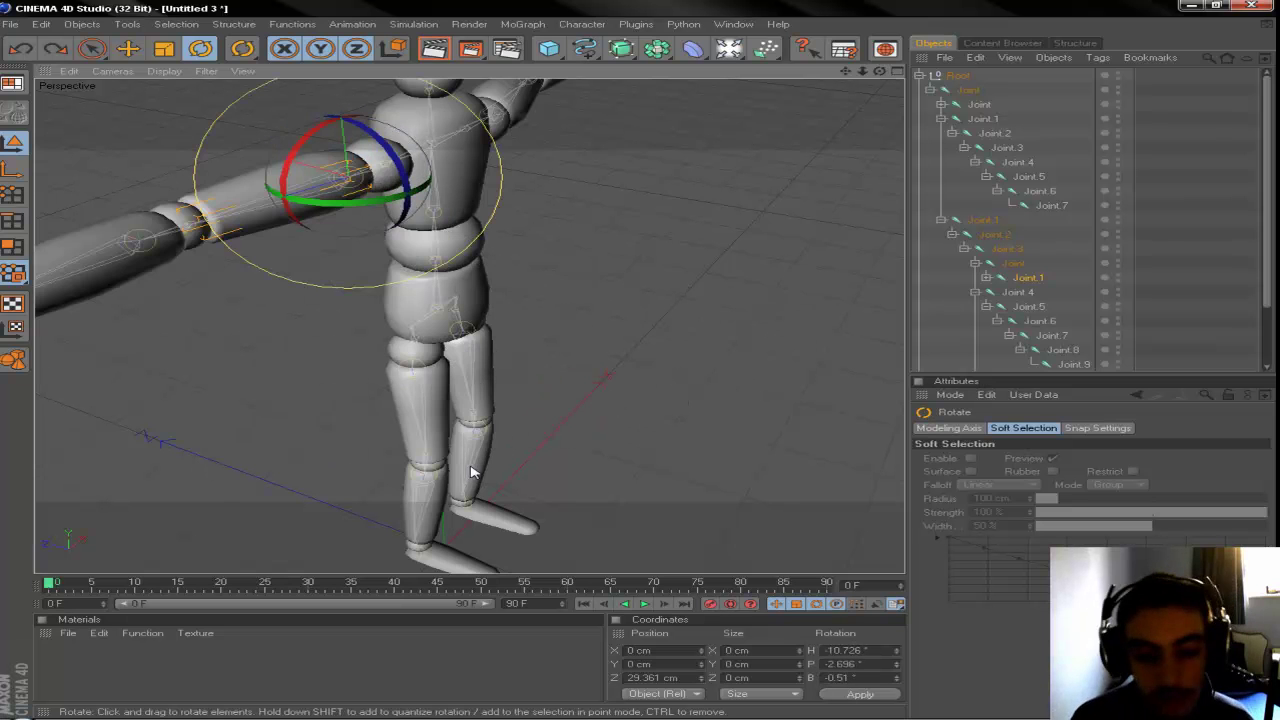
- Frame the whole figure from the front and select the ankle joint of one leg with the Move tool
scroll(474, 472, "down", 3)
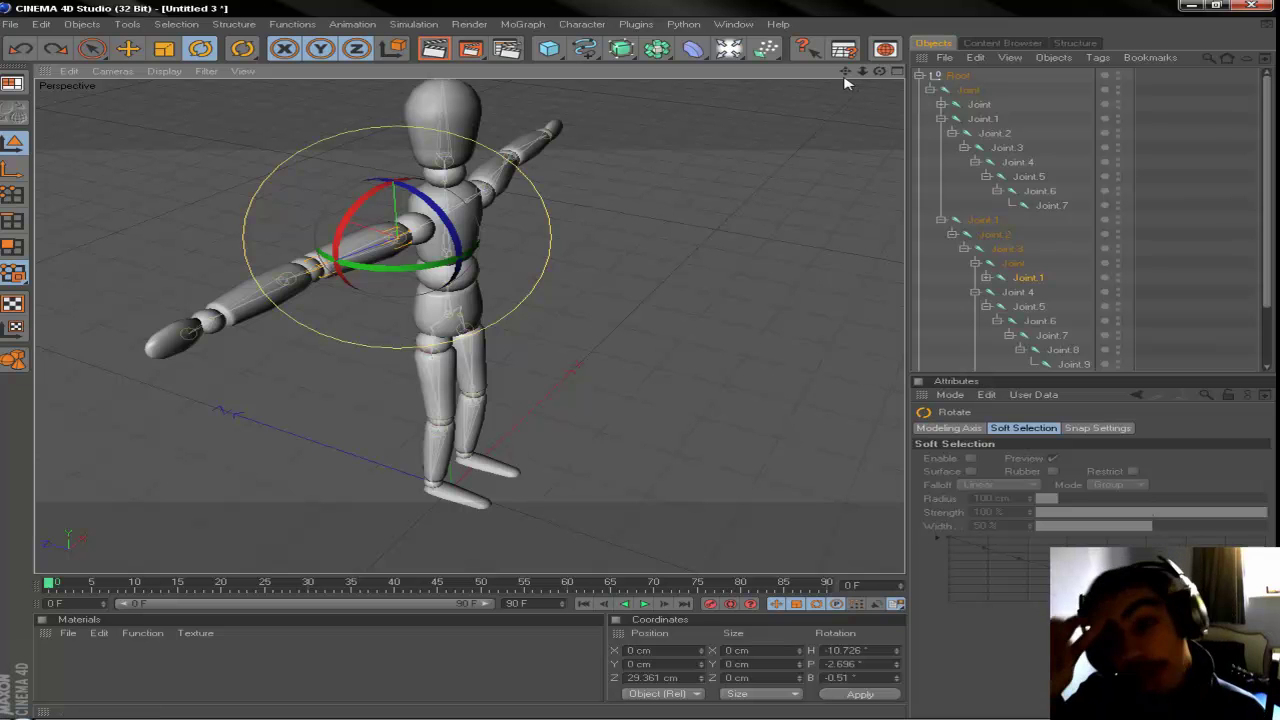
left_click_drag(880, 72, 721, 217)
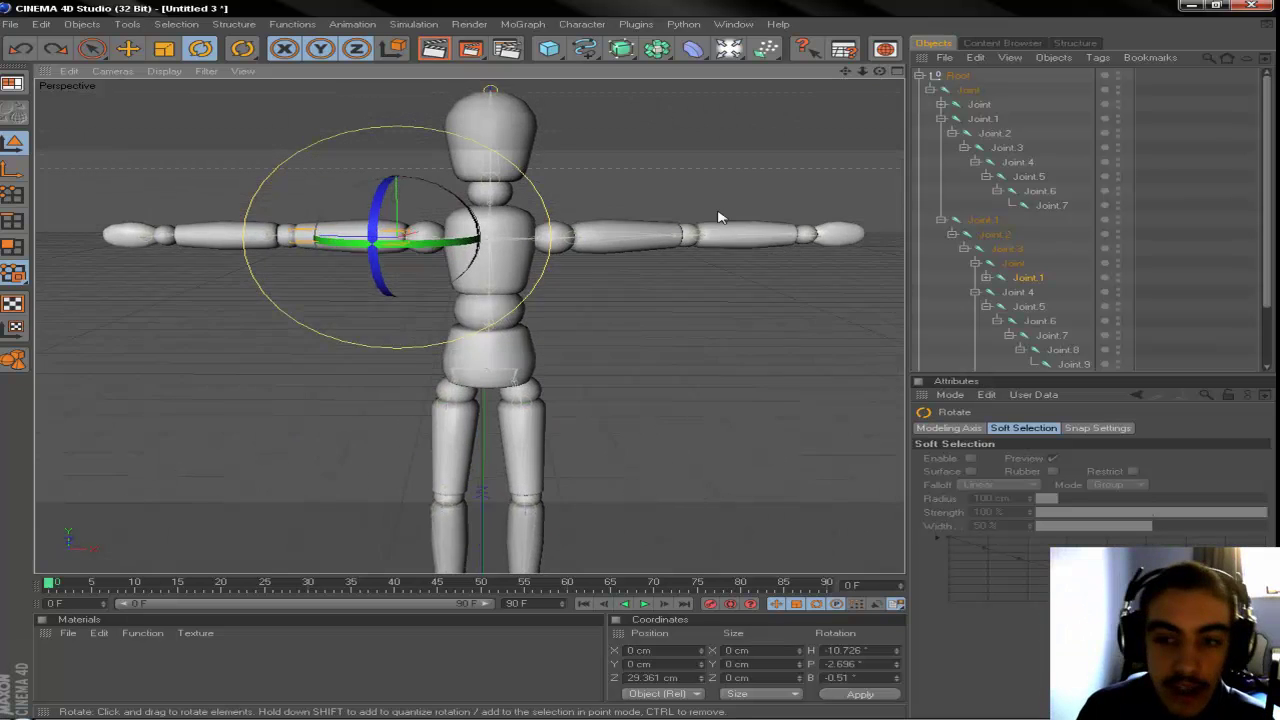
left_click(128, 50)
key("ctrl+shift+z")
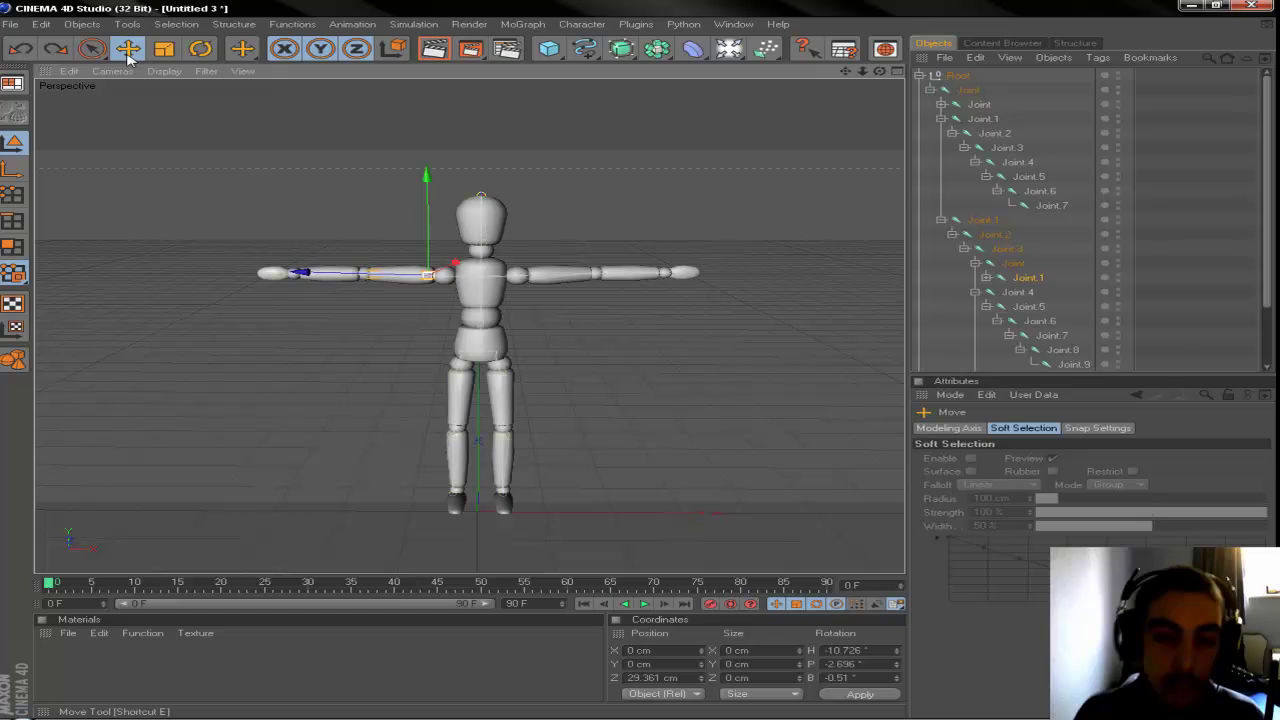
left_click(454, 483)
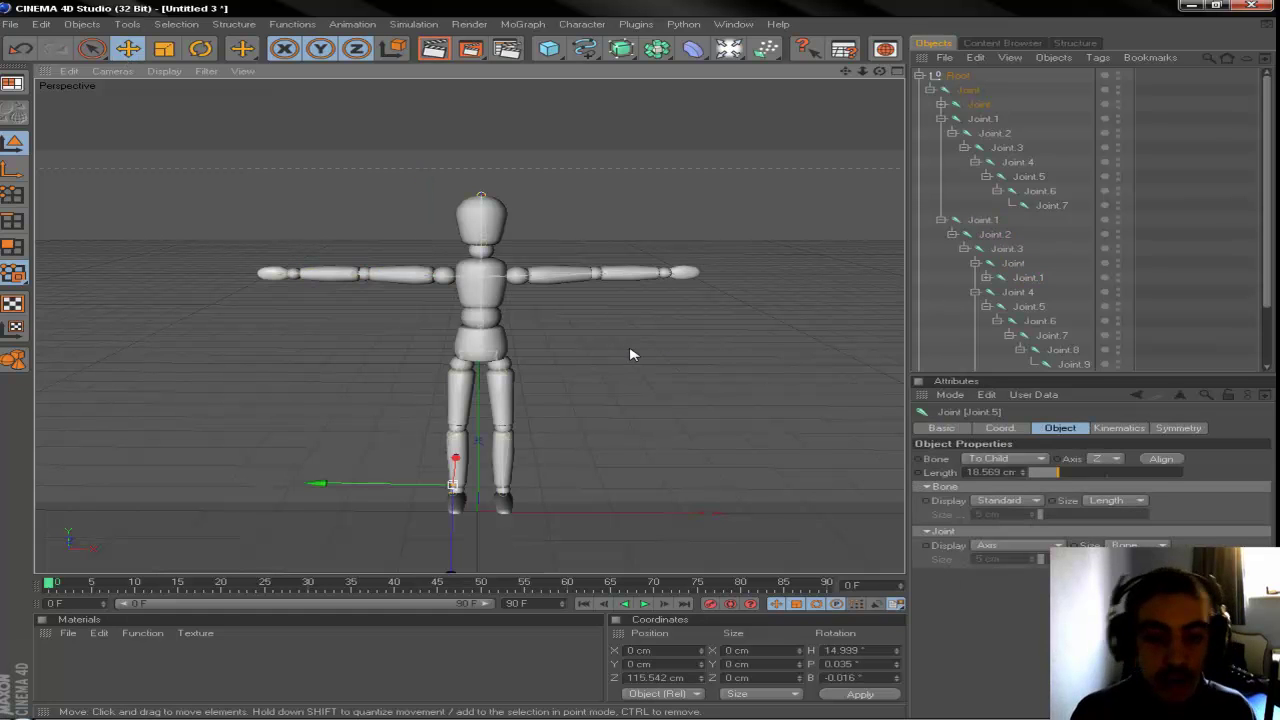